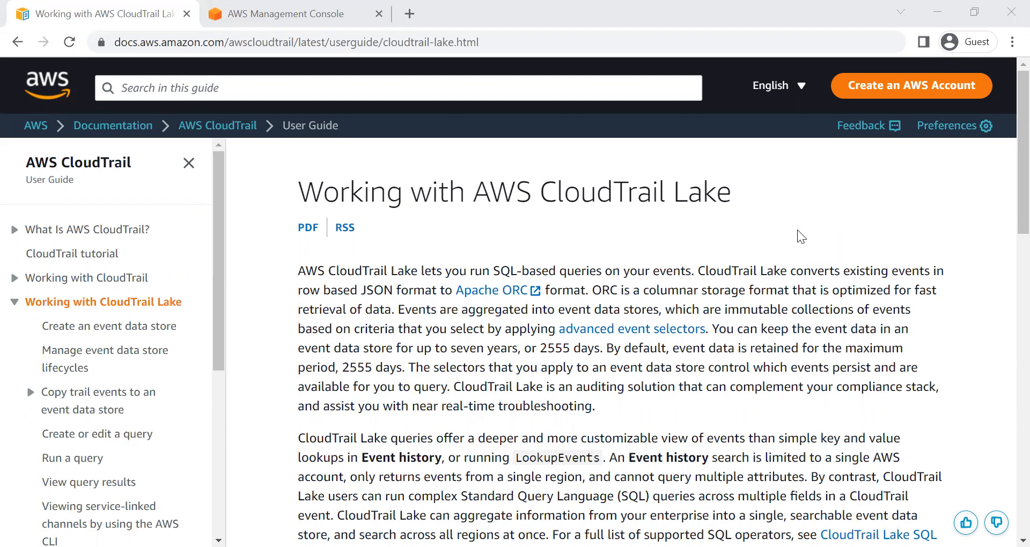
Read through the CloudTrail Lake overview and its topic list in the AWS CloudTrail user guide
click(797, 229)
scroll(566, 469, down, 10)
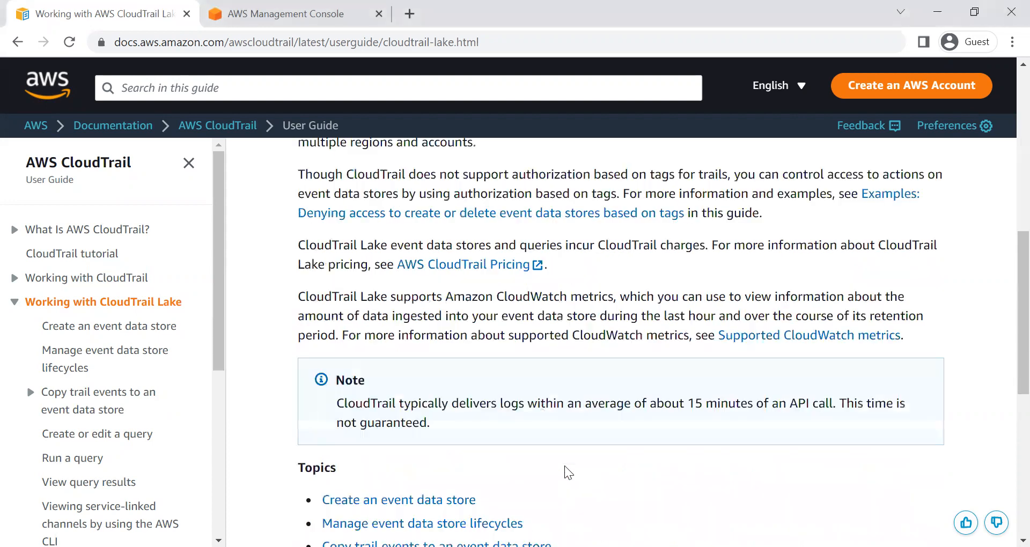
scroll(569, 472, up, 10)
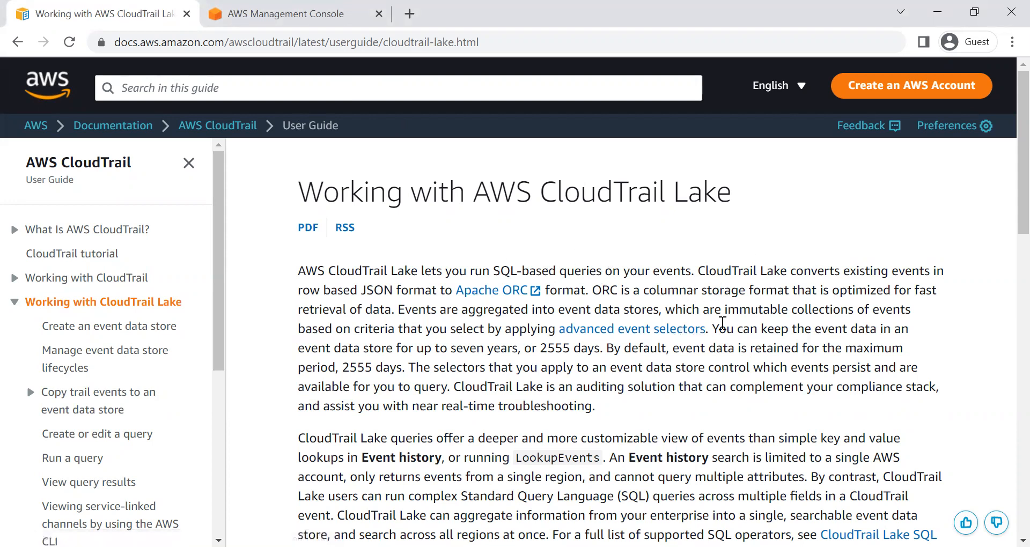
scroll(670, 374, down, 12)
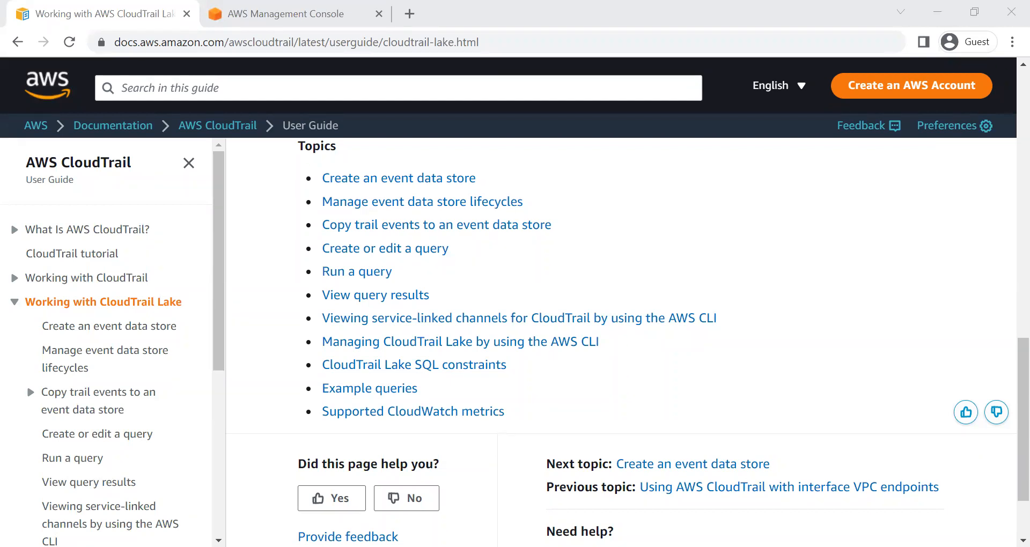
Switch to the AWS Management Console and start a new S3 bucket named demo-bucket-cloudtraillake in US East (N. Virginia) us-east-1
key(ctrl+Tab)
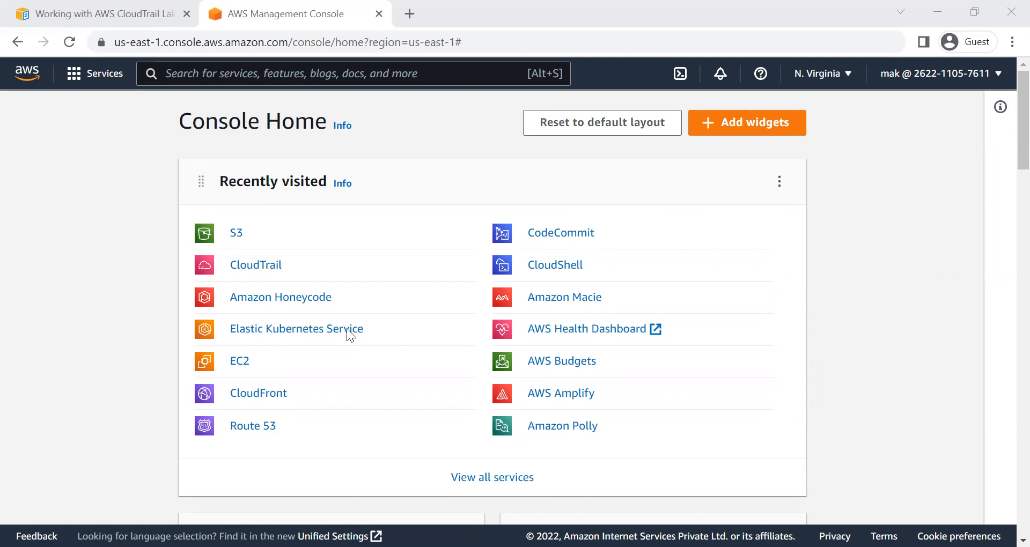
click(234, 242)
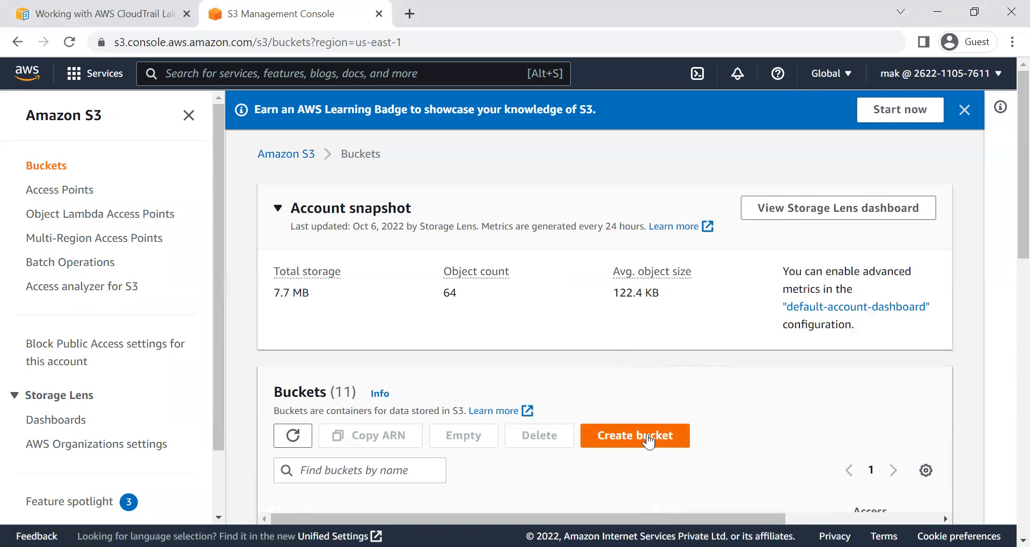
click(648, 441)
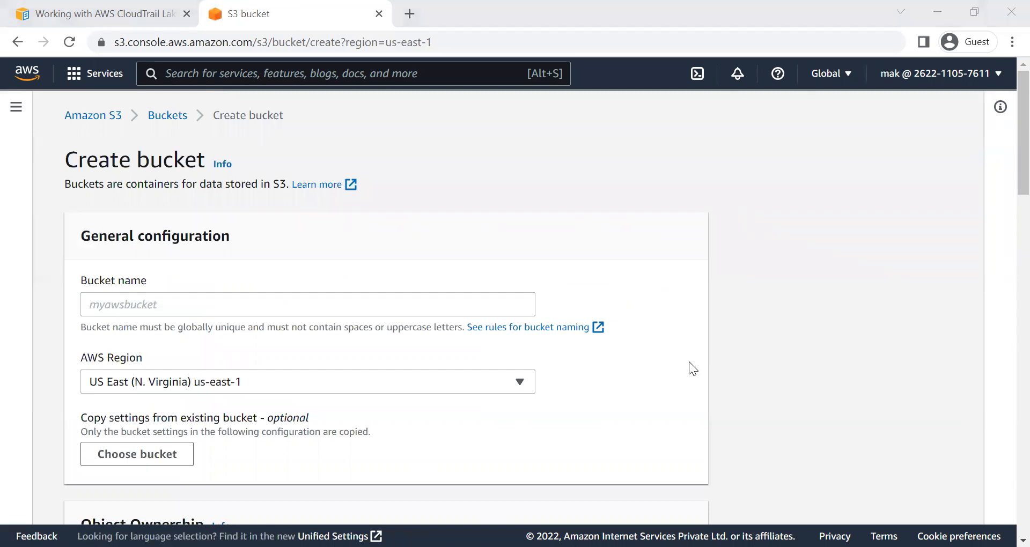
click(307, 304)
text(demo-bucket-)
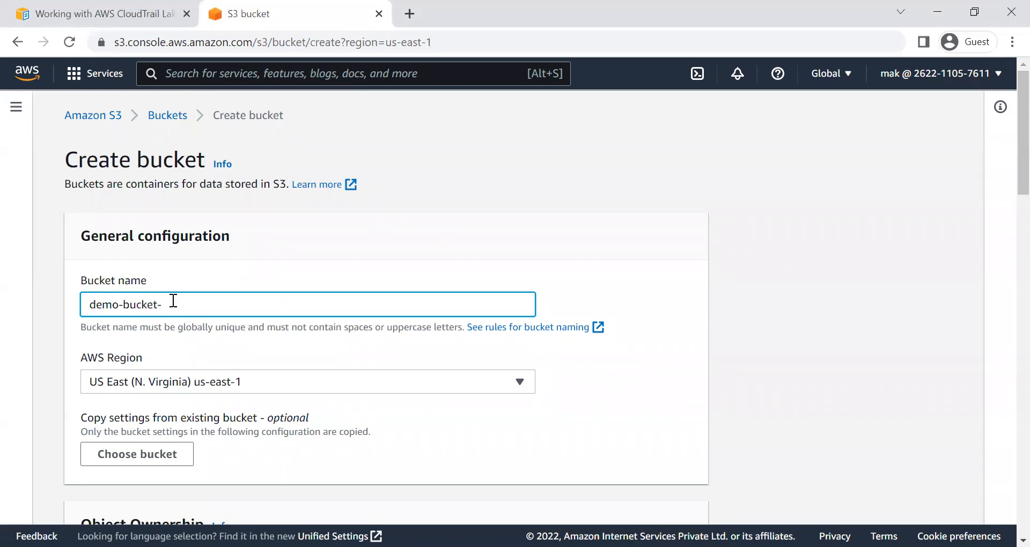
text(cloudtraillake)
click(306, 341)
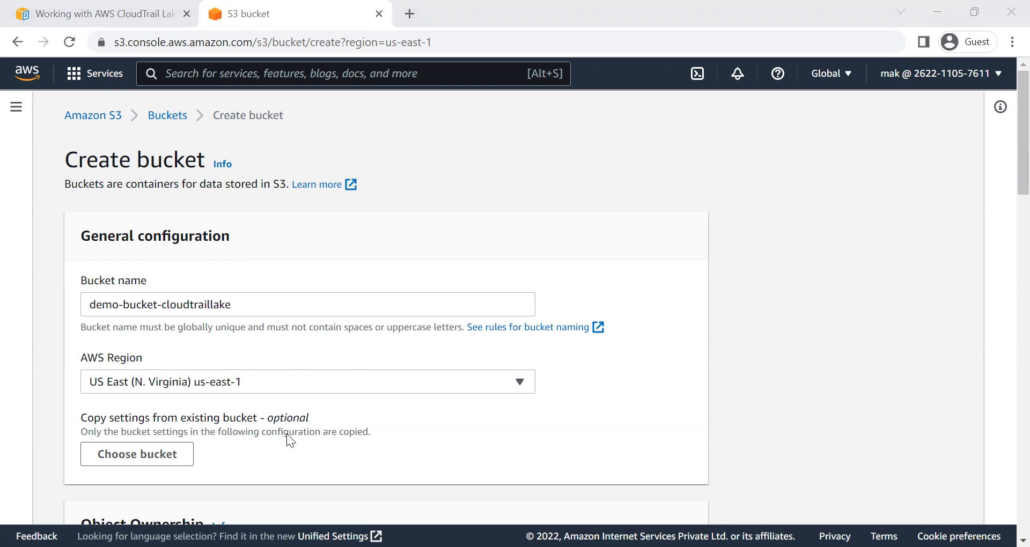
click(175, 398)
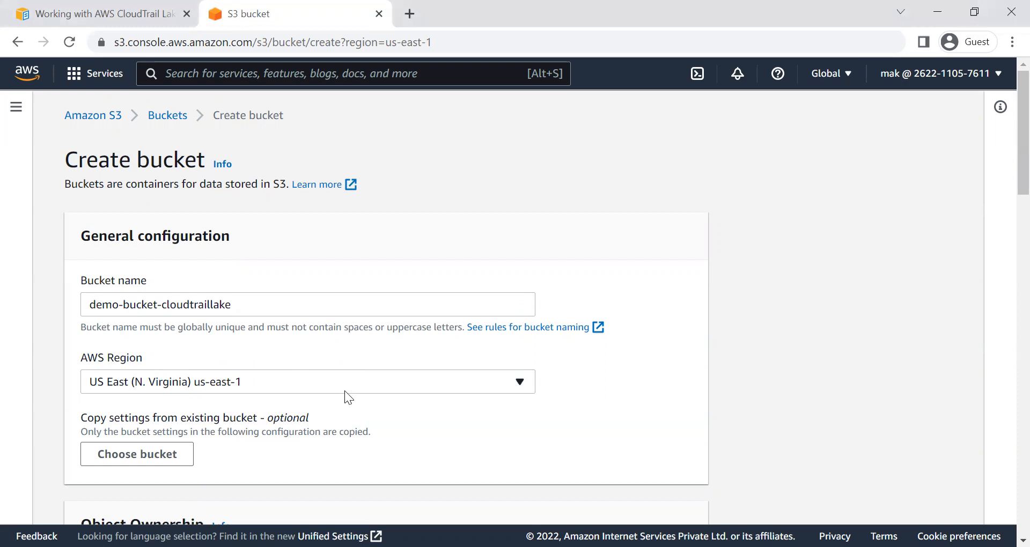
Keep ACLs disabled for the bucket and enable server-side encryption with Amazon S3-managed keys (SSE-S3)
scroll(344, 390, down, 5)
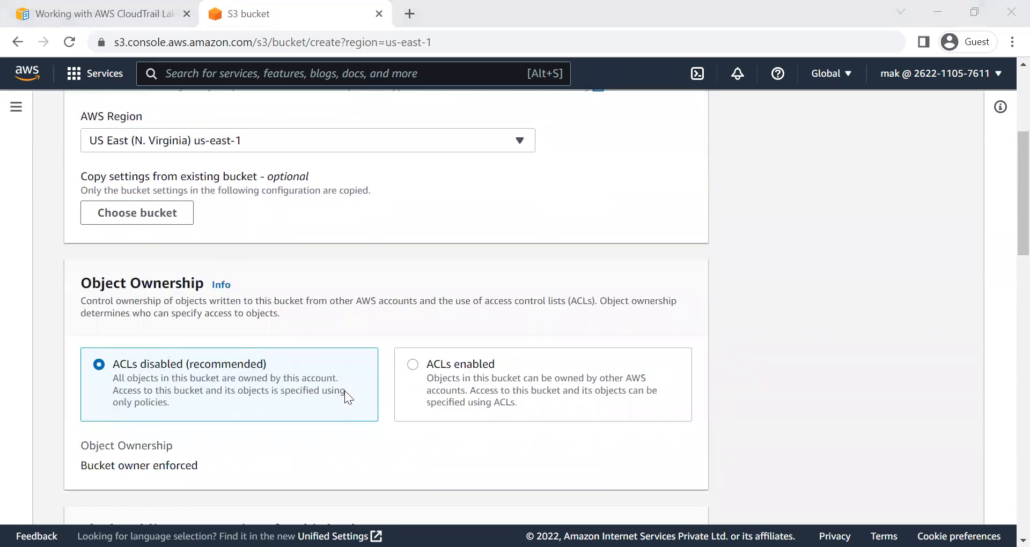
click(363, 416)
scroll(364, 416, down, 8)
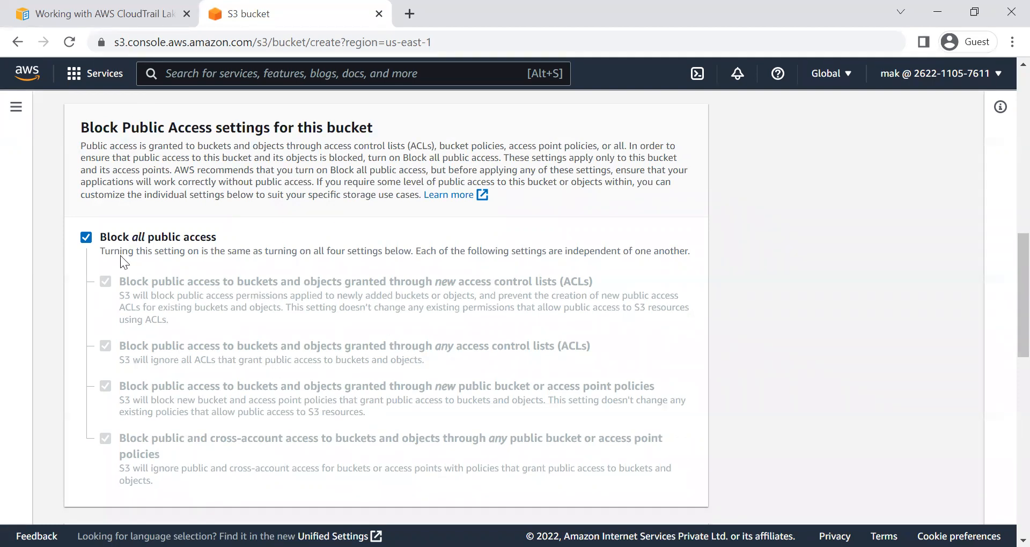
scroll(285, 420, down, 7)
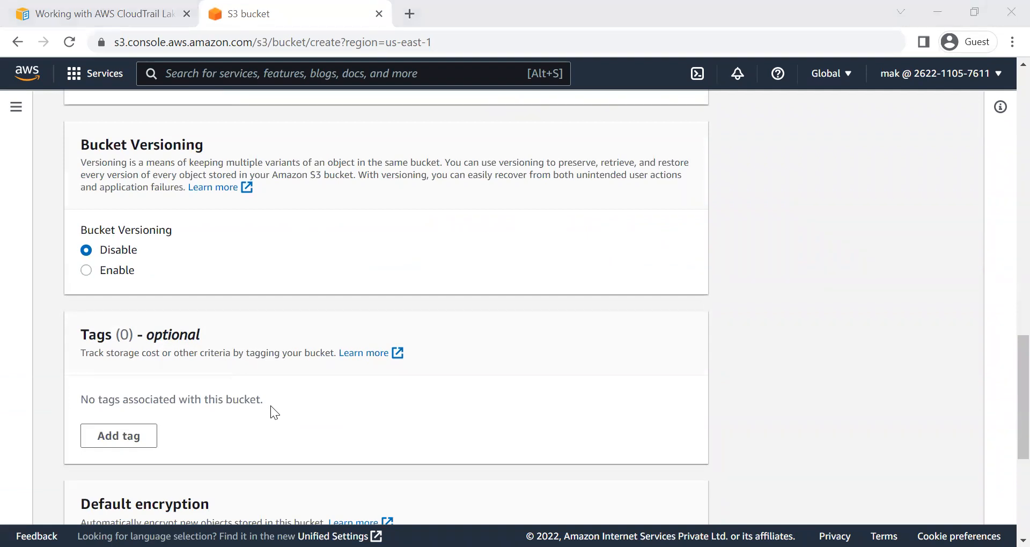
scroll(271, 405, down, 5)
click(114, 316)
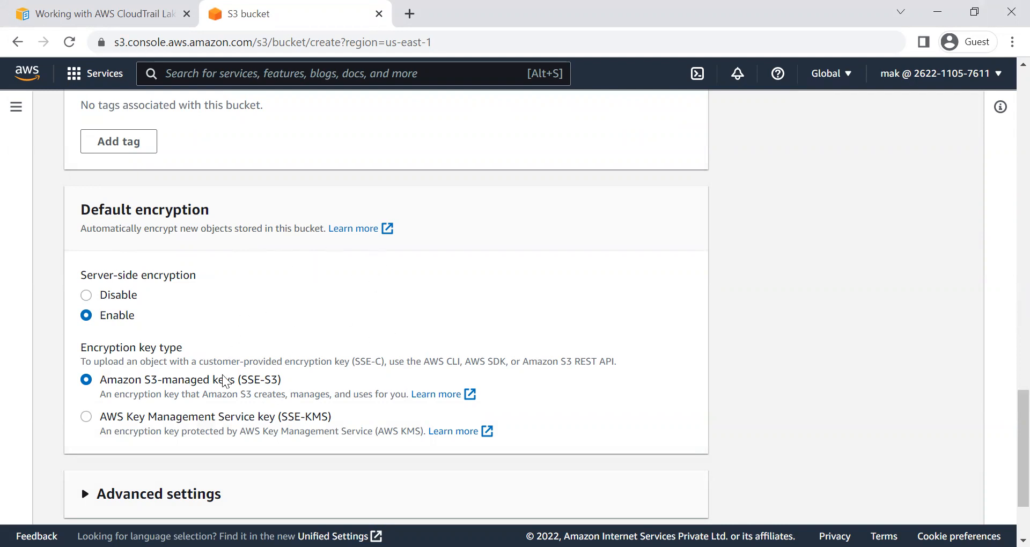
Create the bucket with these settings and open its details page
scroll(269, 341, down, 1)
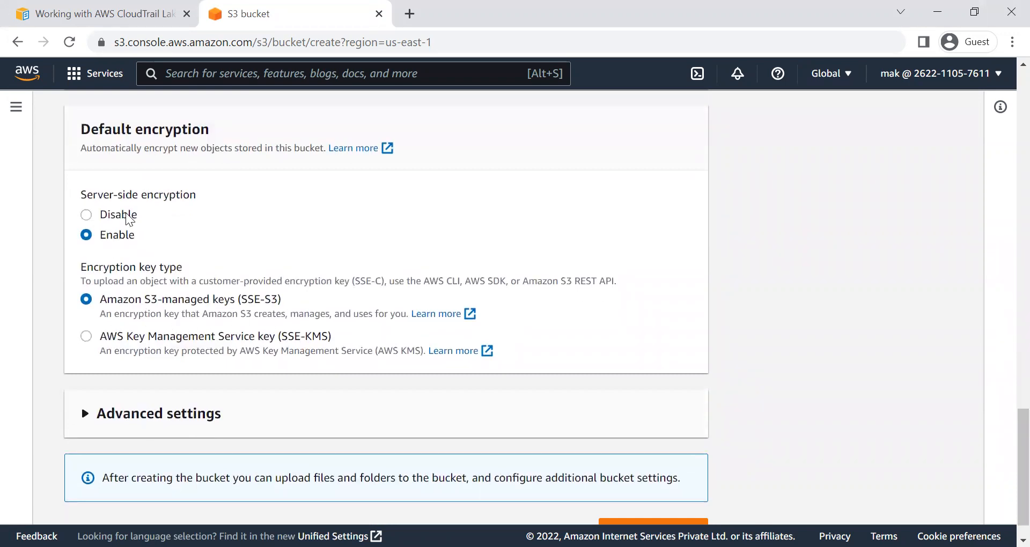
scroll(332, 357, down, 1)
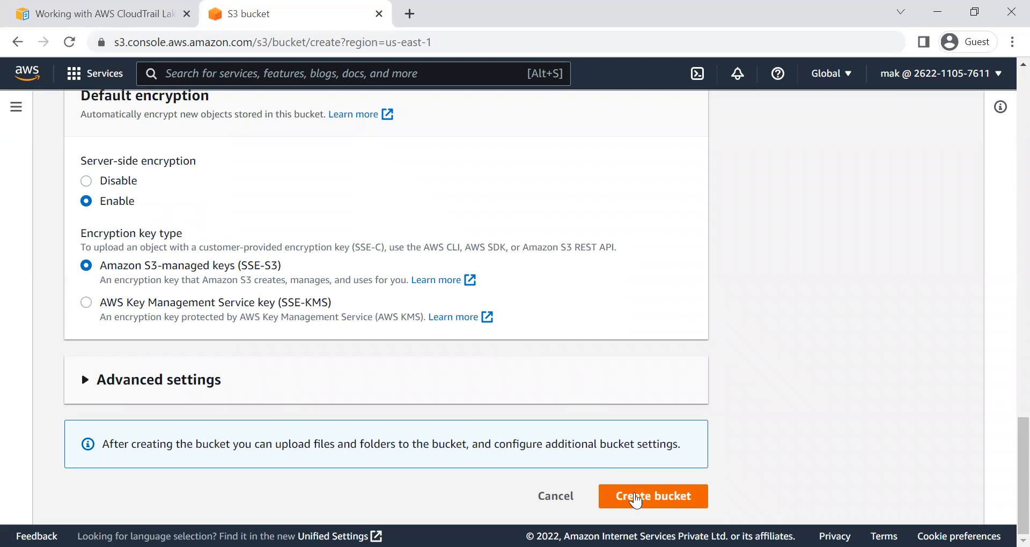
click(636, 498)
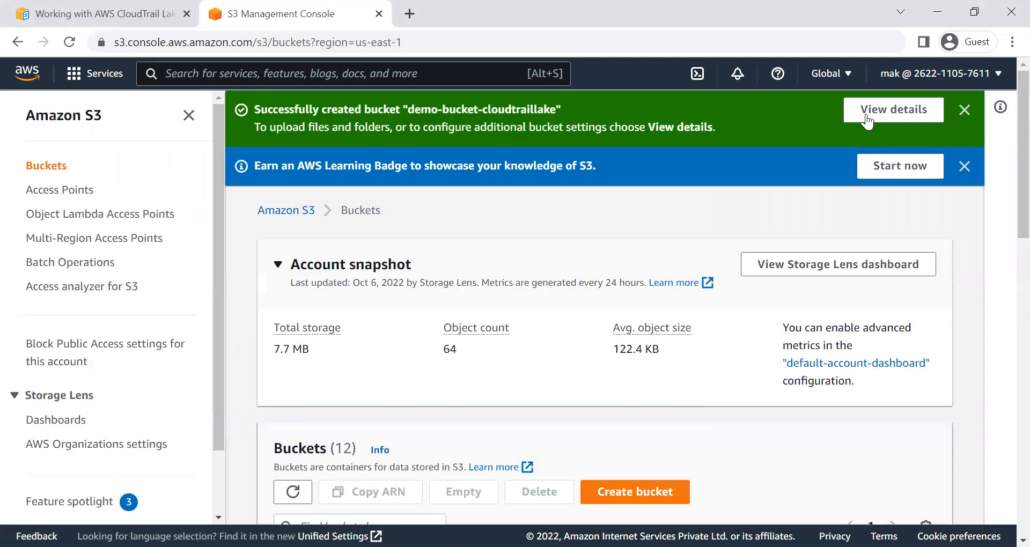
click(863, 117)
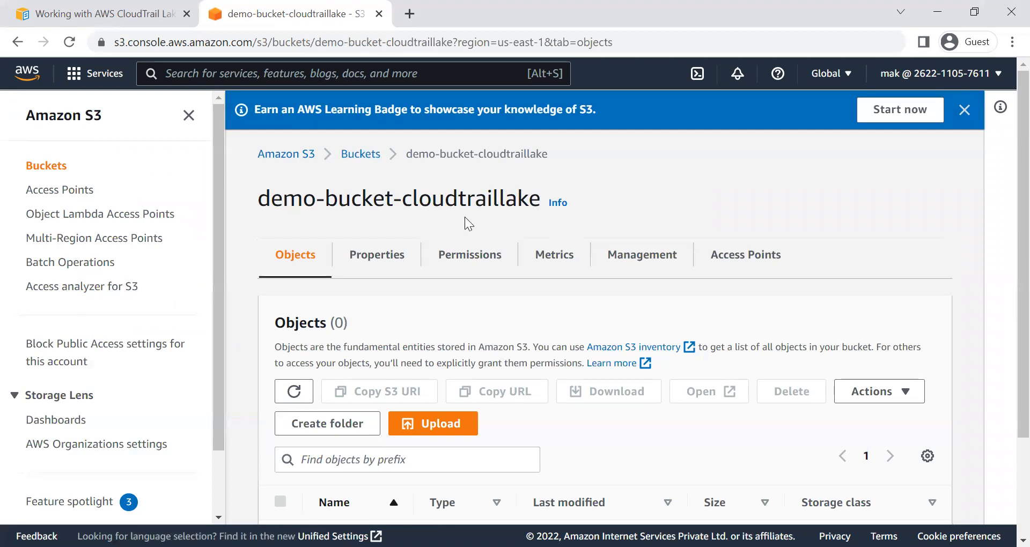
Search the console for the CloudTrail service and open its Lake page
click(365, 80)
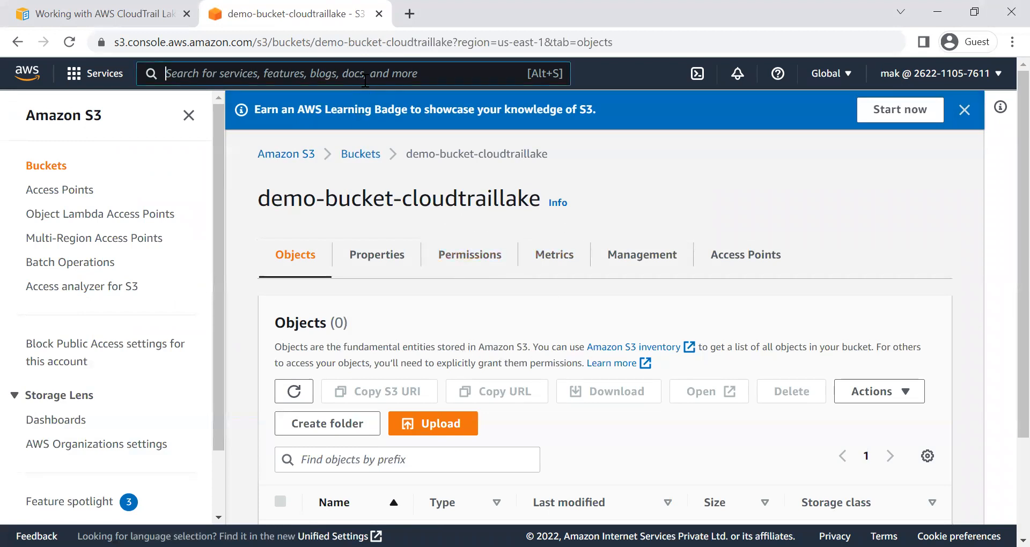
text(cloudtra)
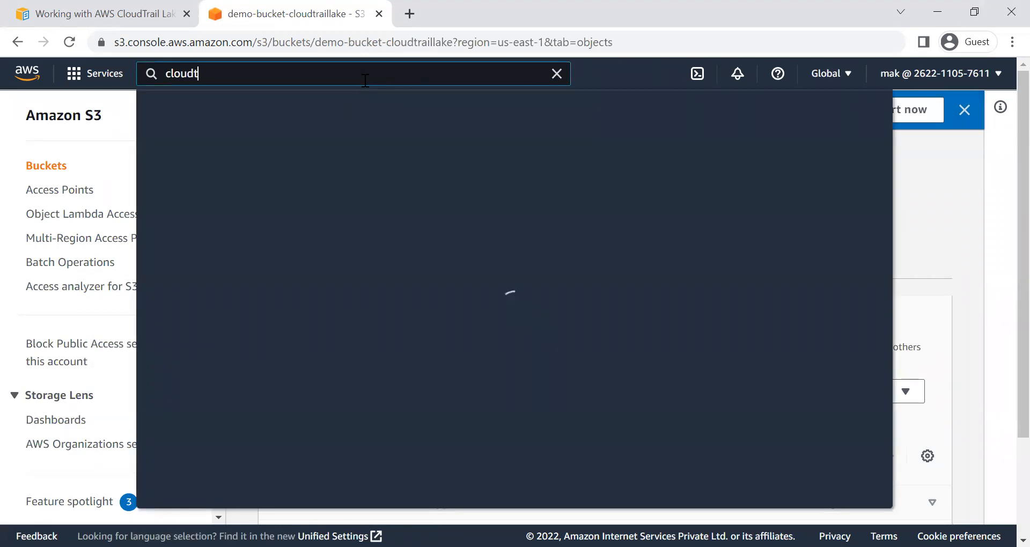
mouse_move(418, 197)
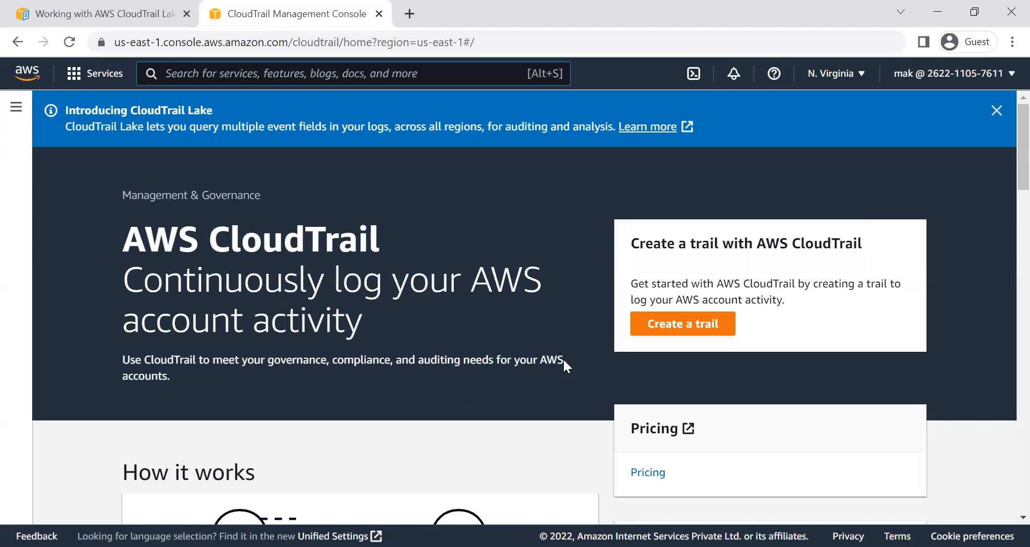
click(16, 108)
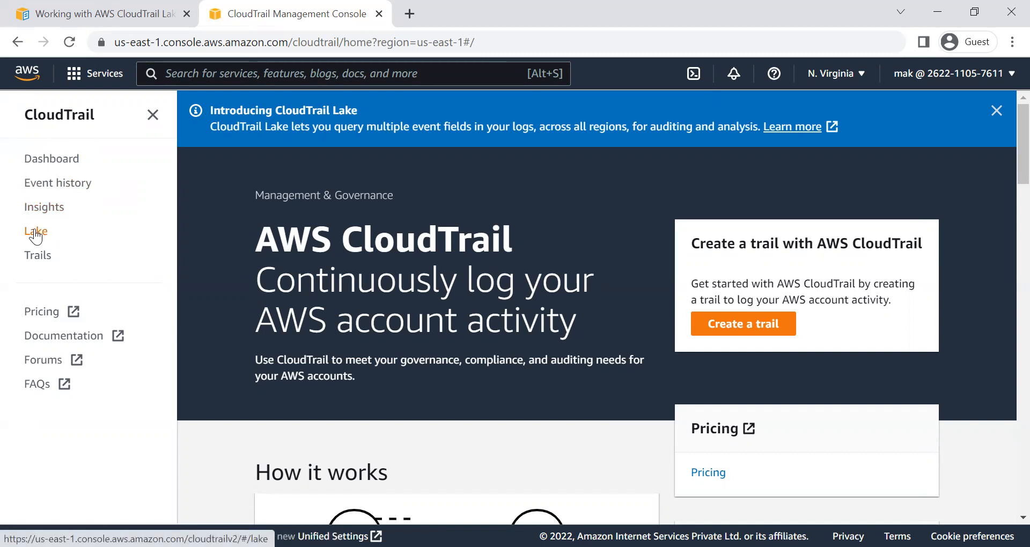
click(35, 232)
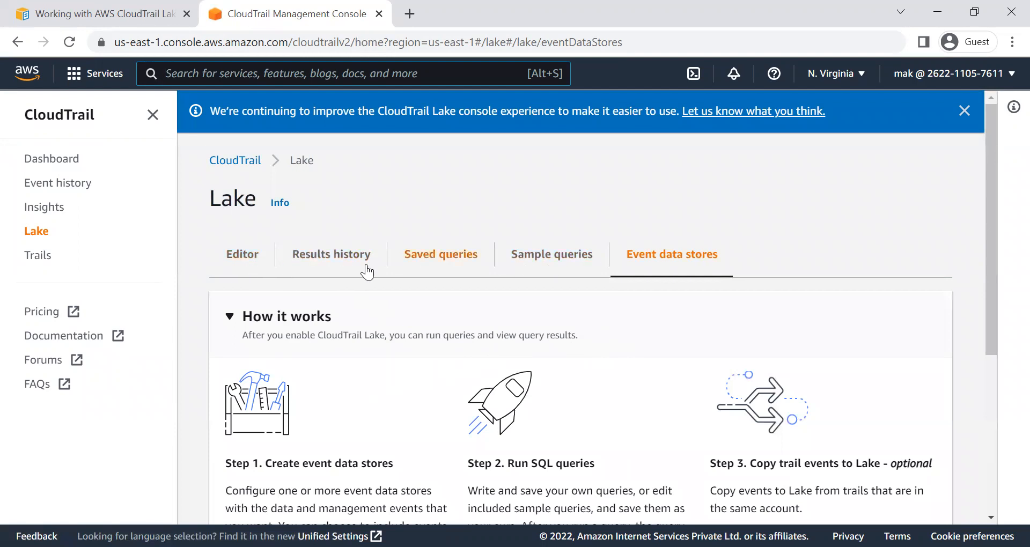
Examine the Lake query editor, including its event properties, query results and command output areas
click(234, 265)
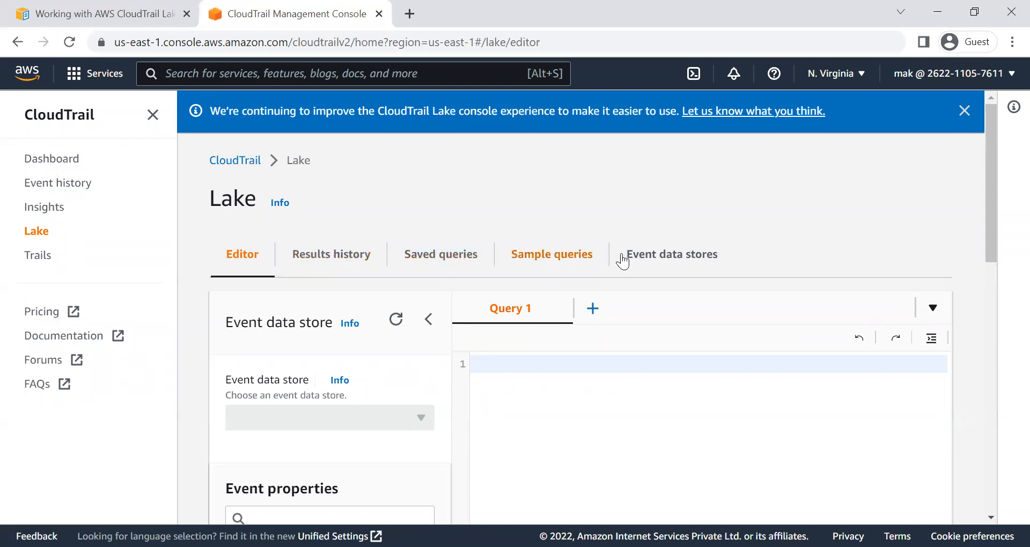
scroll(604, 408, down, 3)
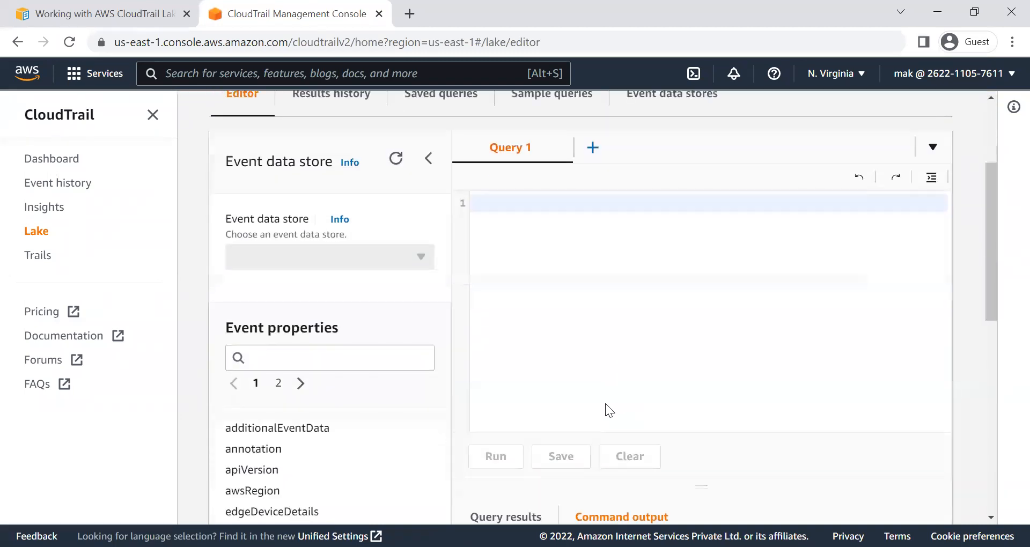
scroll(615, 379, up, 2)
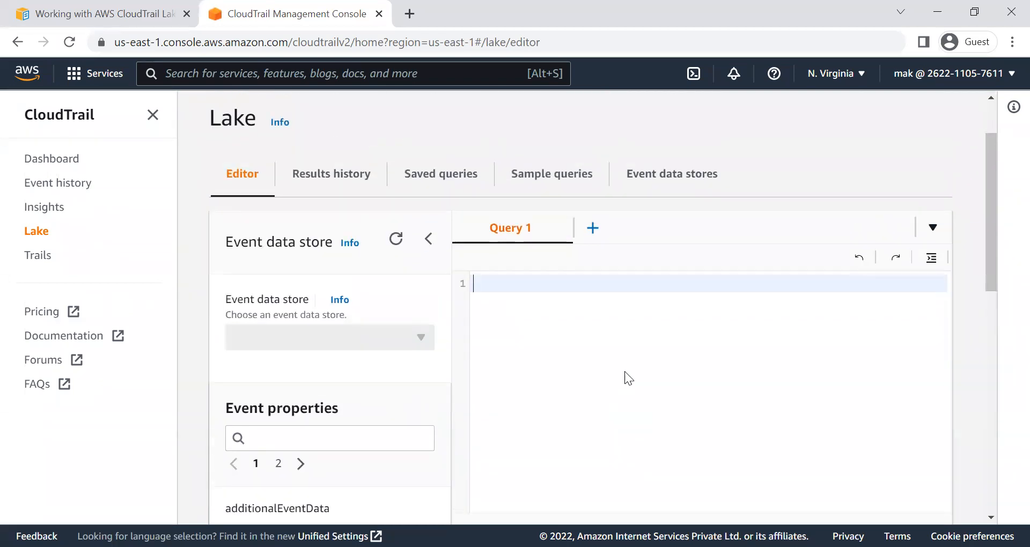
scroll(708, 403, down, 5)
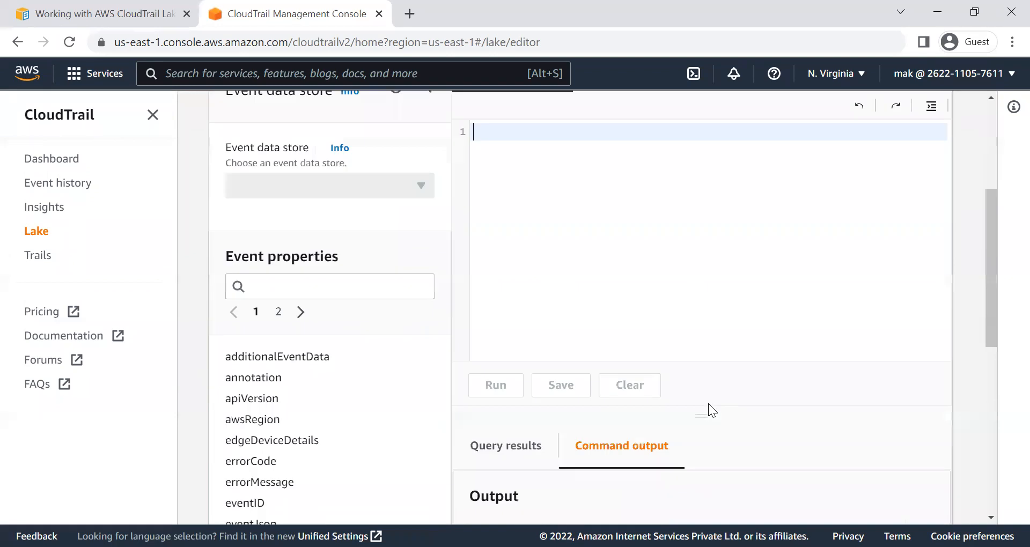
click(505, 292)
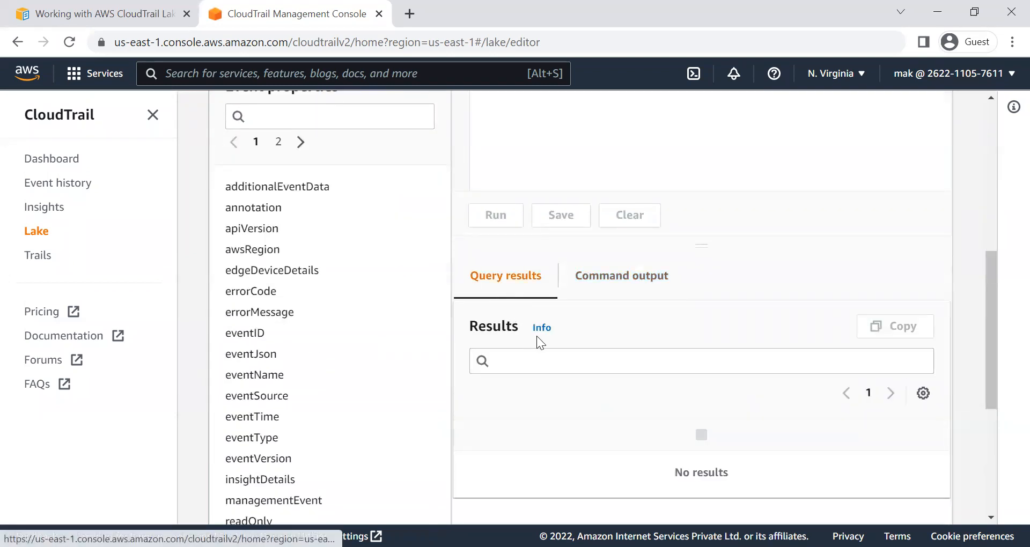
click(638, 292)
scroll(644, 361, up, 4)
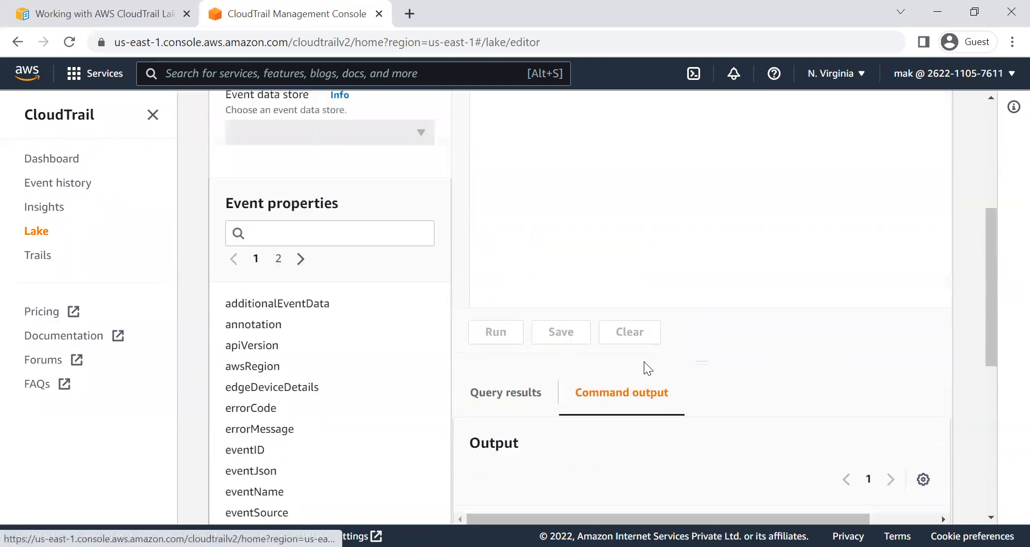
scroll(290, 356, down, 4)
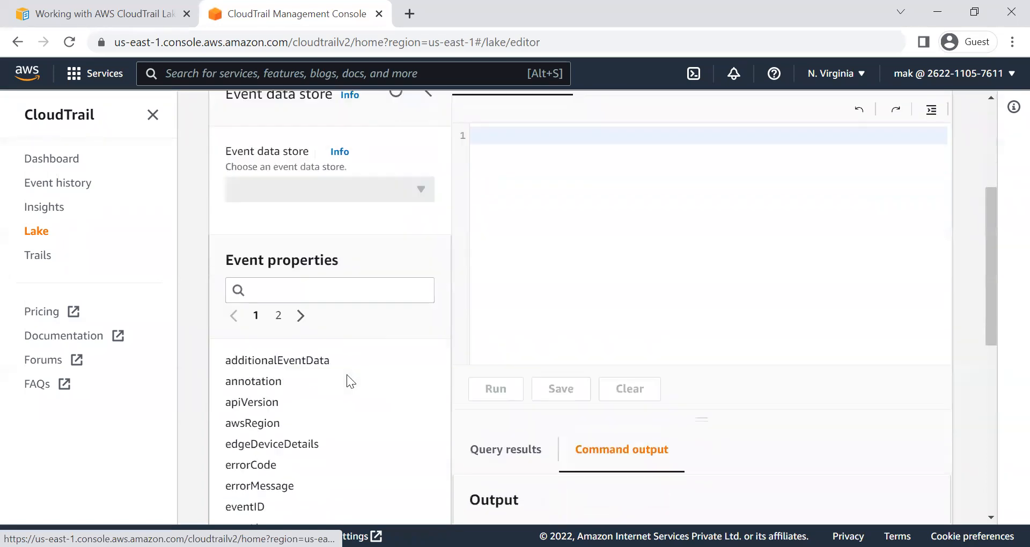
scroll(290, 376, down, 4)
scroll(290, 377, up, 6)
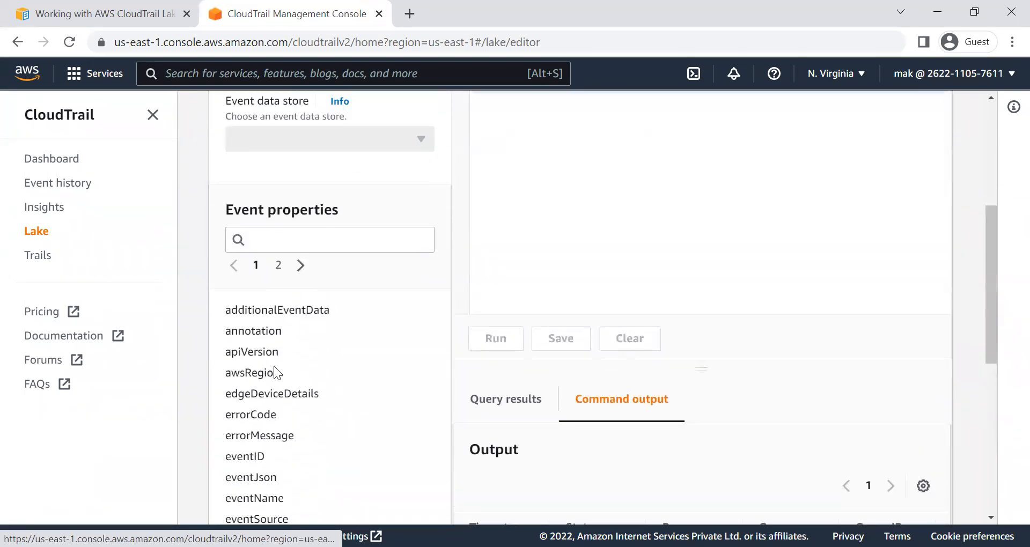
scroll(309, 364, up, 5)
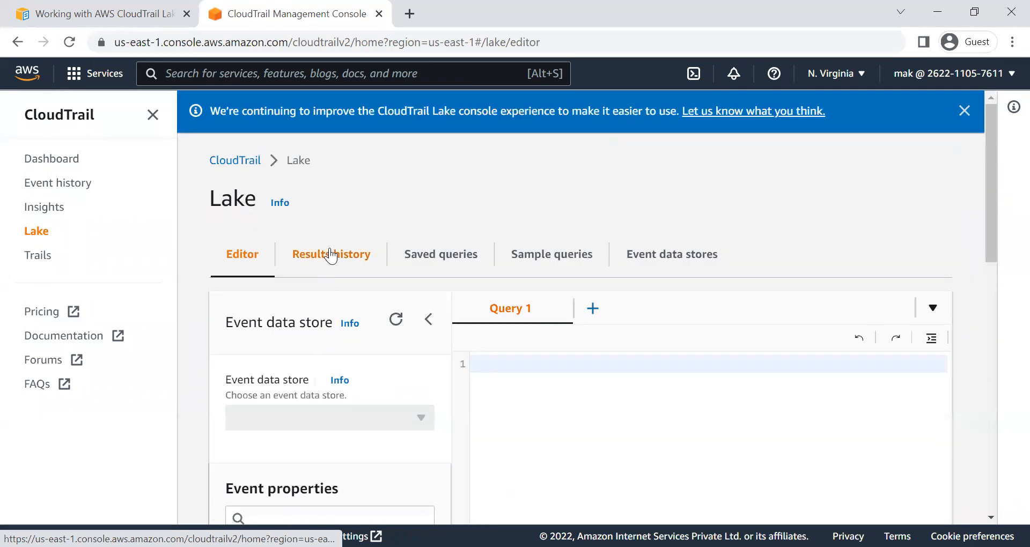
Review the recent queries in Lake's results history, including the seven-day note, and view the saved queries
click(331, 256)
scroll(553, 409, down, 1)
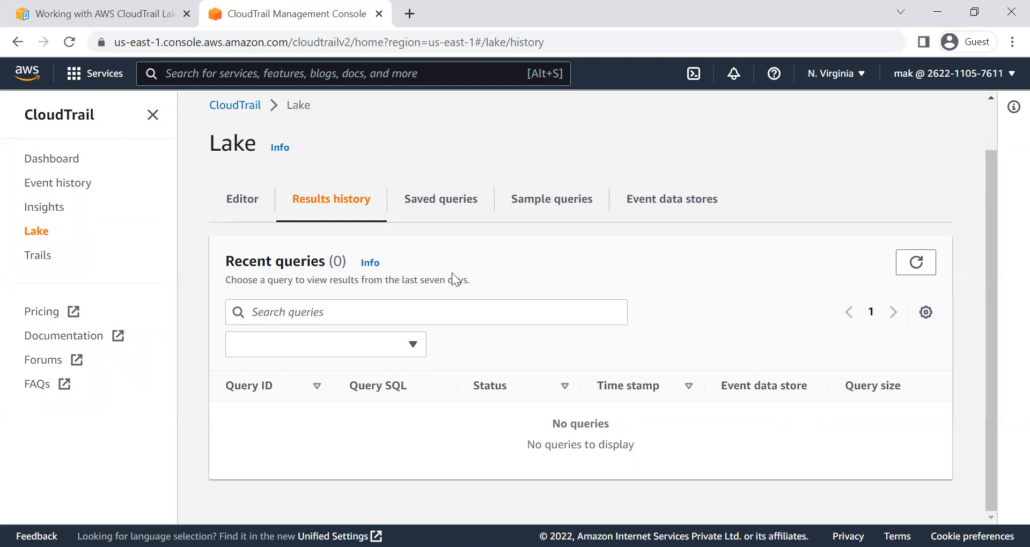
drag(499, 279, 253, 287)
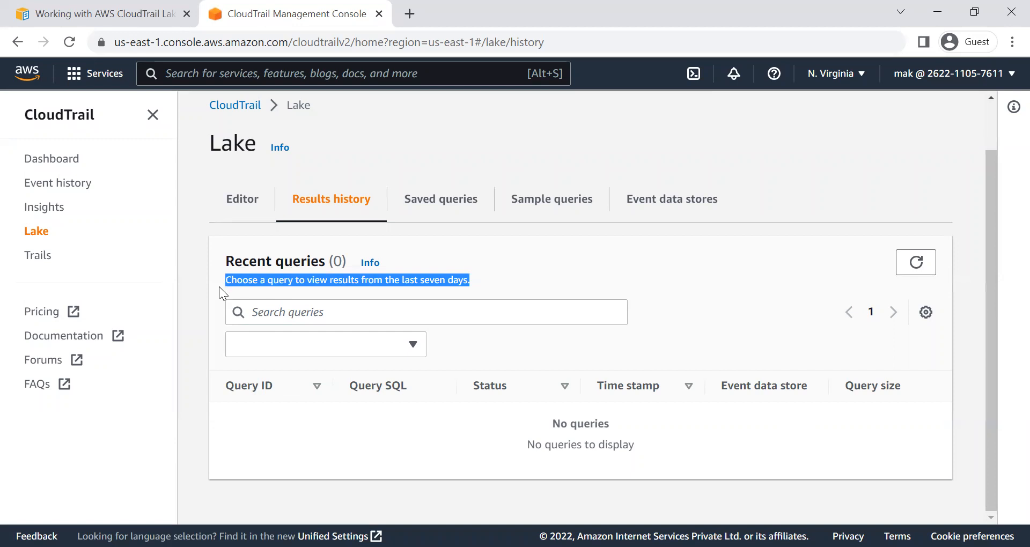
click(417, 282)
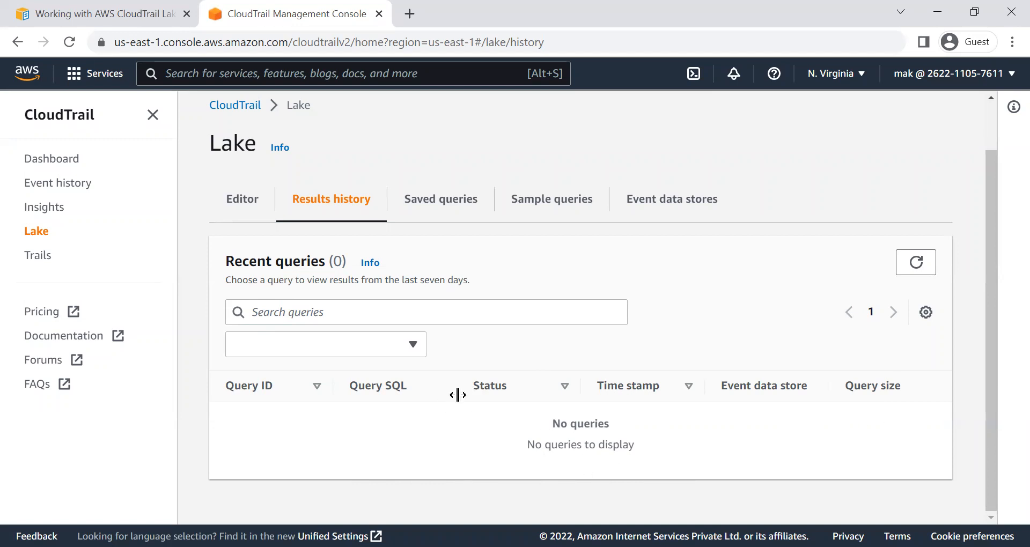
click(415, 213)
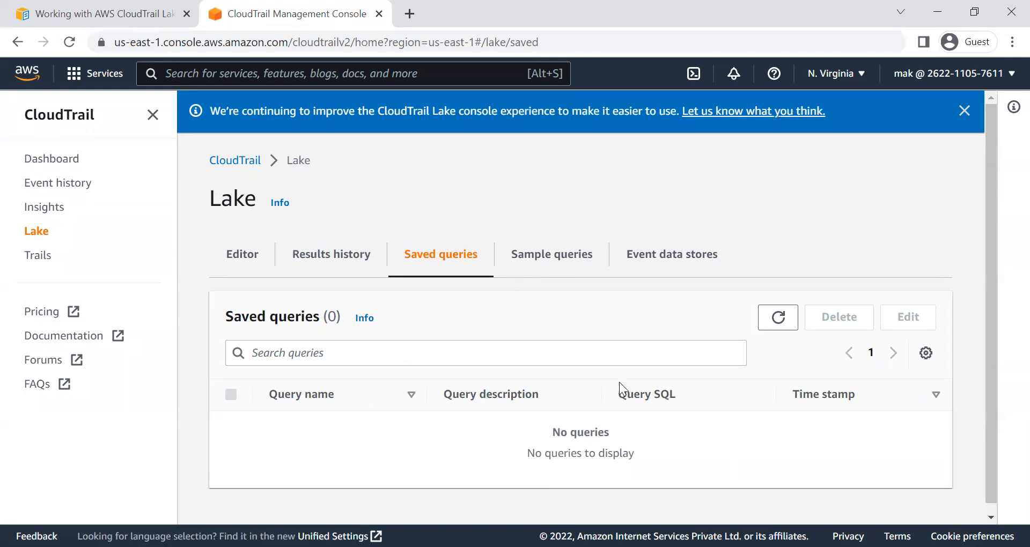
Examine Lake's sample queries with their descriptions and SQL, including the Investigate user actions query
click(244, 274)
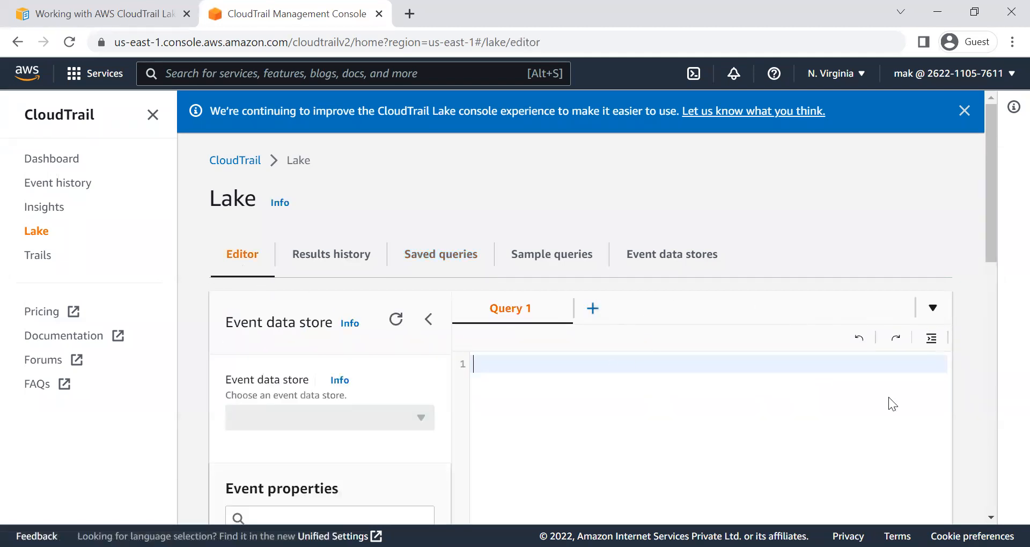
click(454, 262)
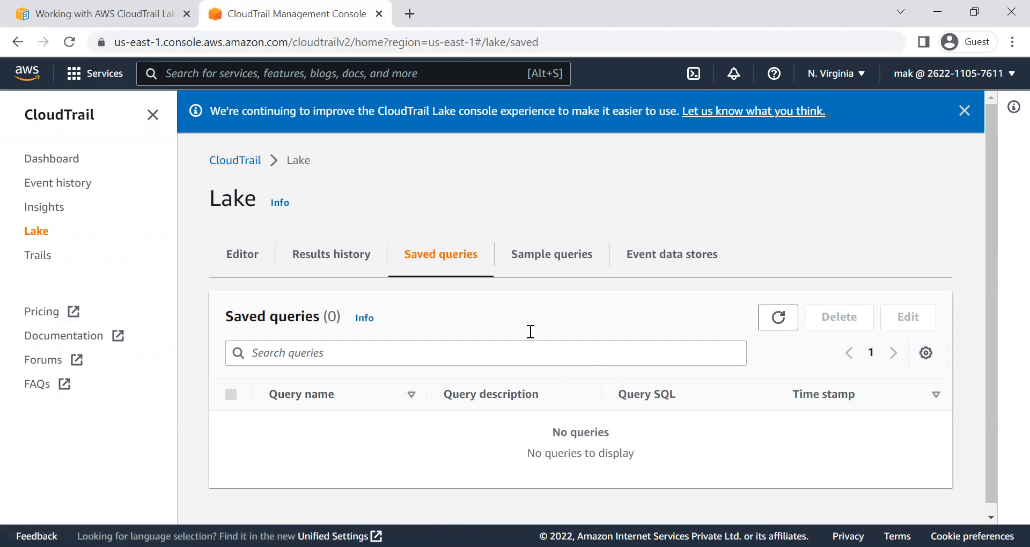
click(529, 250)
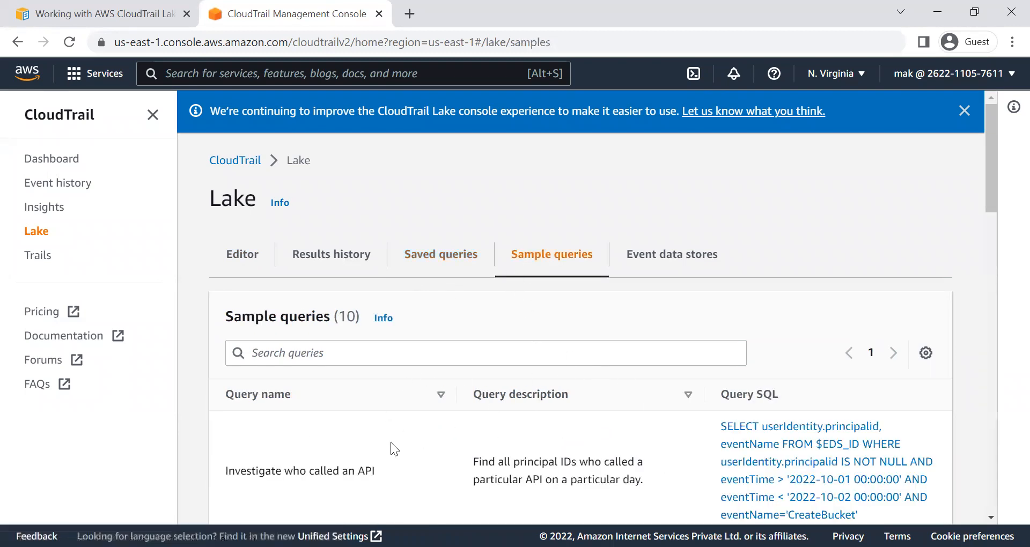
scroll(390, 442, down, 6)
scroll(391, 441, up, 6)
scroll(405, 372, down, 8)
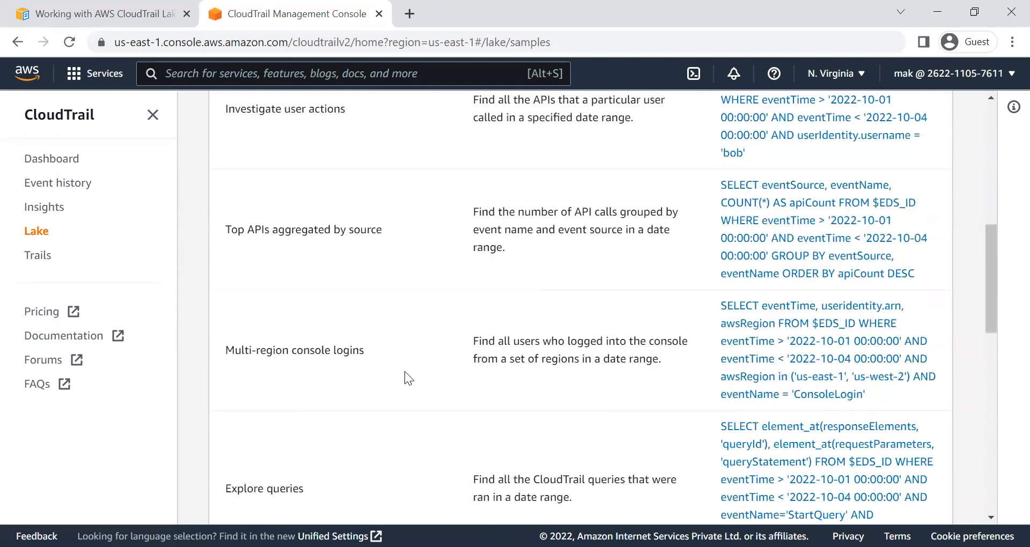
scroll(283, 279, up, 3)
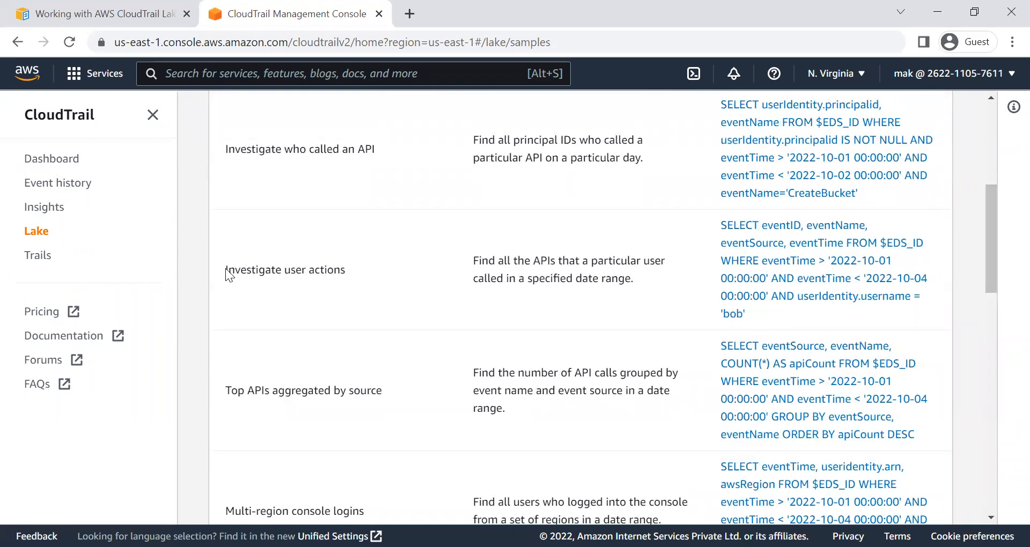
drag(227, 274, 359, 269)
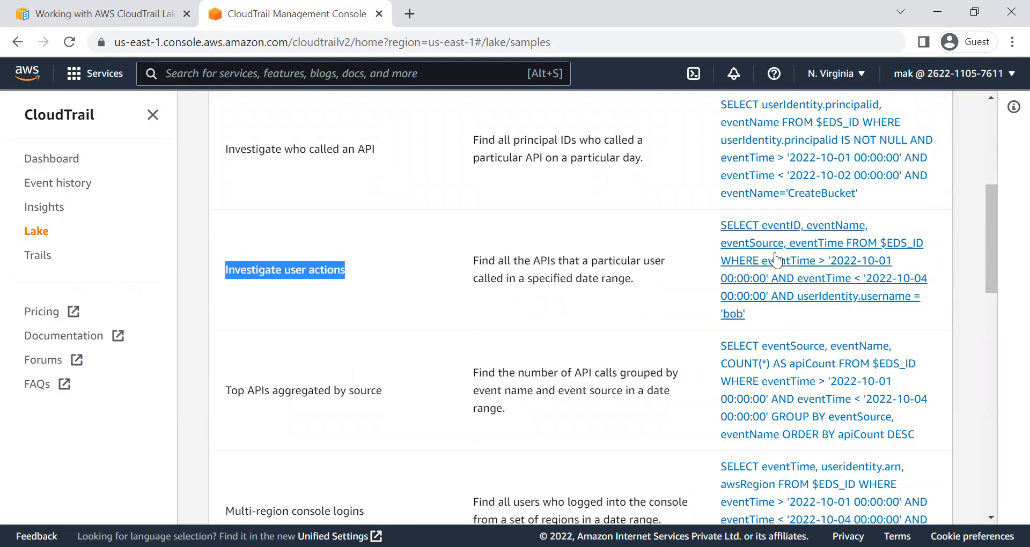
scroll(597, 331, up, 5)
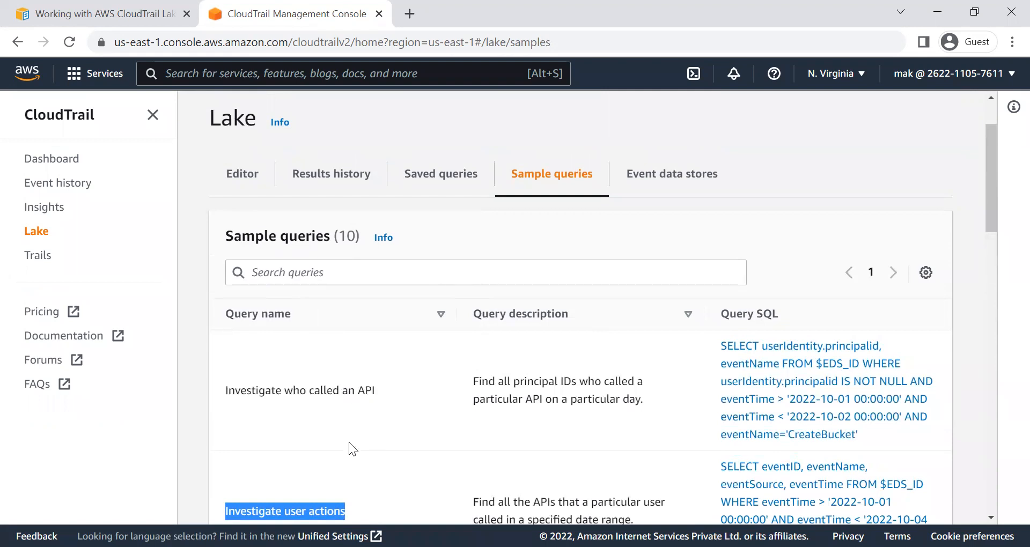
scroll(371, 424, down, 6)
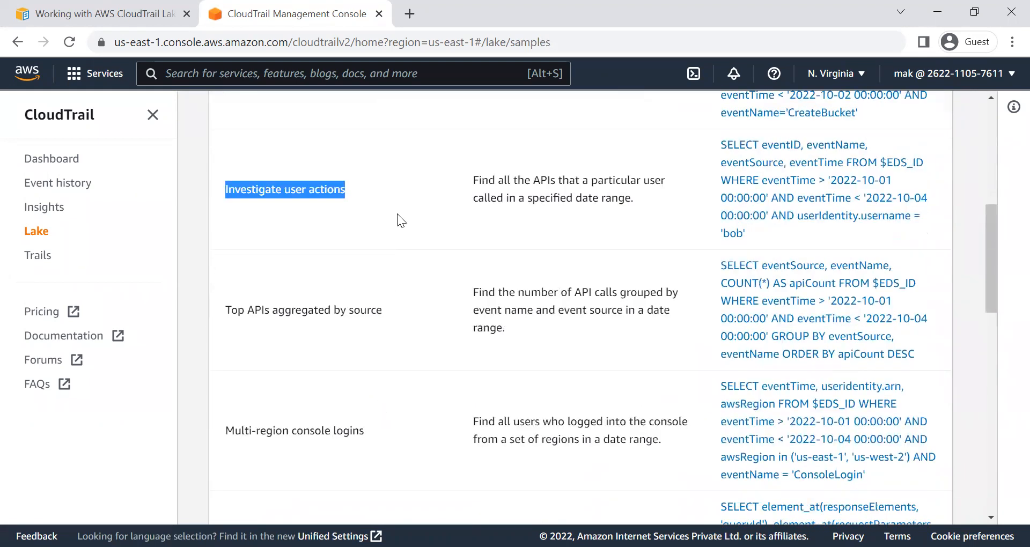
scroll(400, 365, down, 10)
scroll(401, 371, down, 3)
scroll(617, 290, up, 10)
scroll(651, 270, up, 5)
Start creating an event data store from Lake's event data stores page and name it clouddemo
click(651, 267)
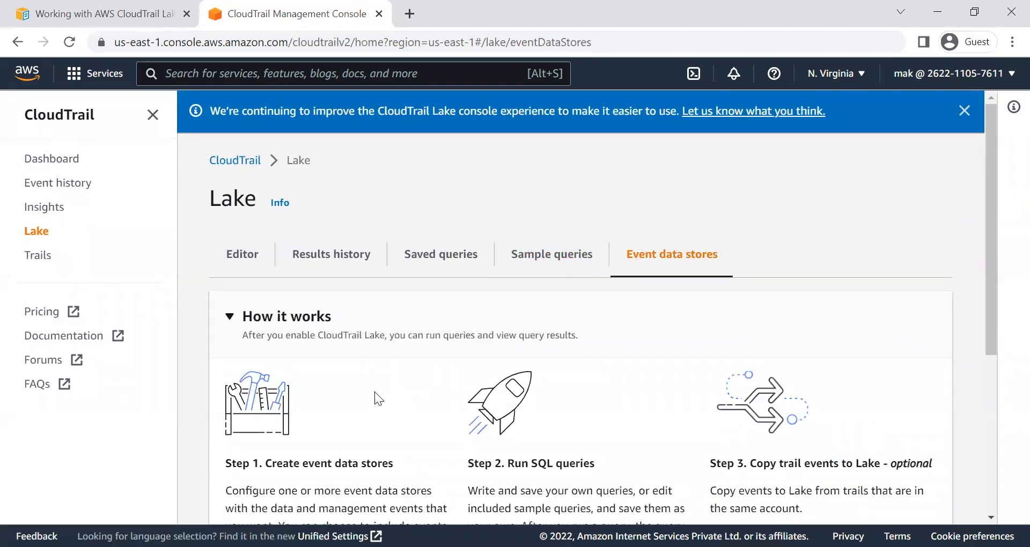
scroll(374, 397, down, 3)
scroll(815, 426, down, 2)
click(821, 420)
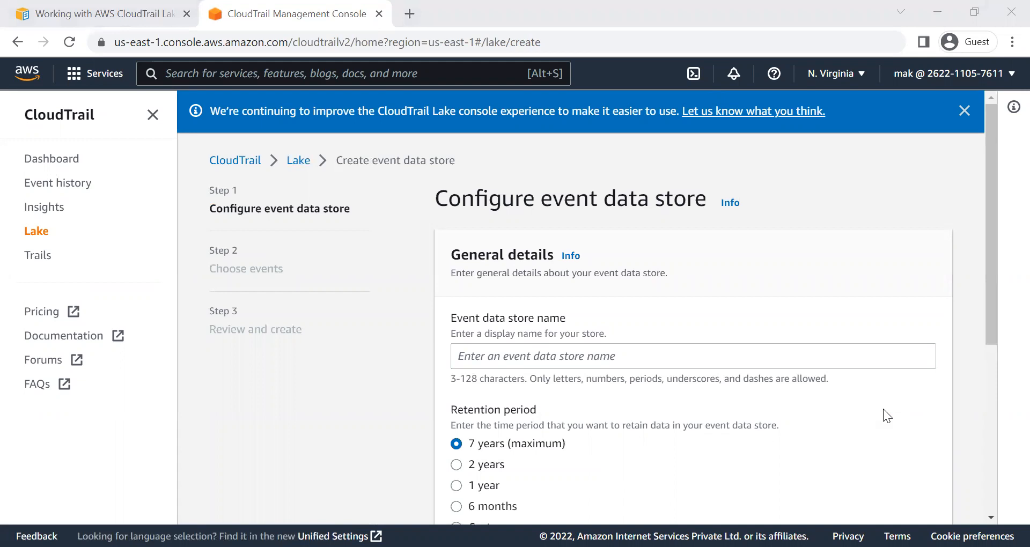
click(612, 403)
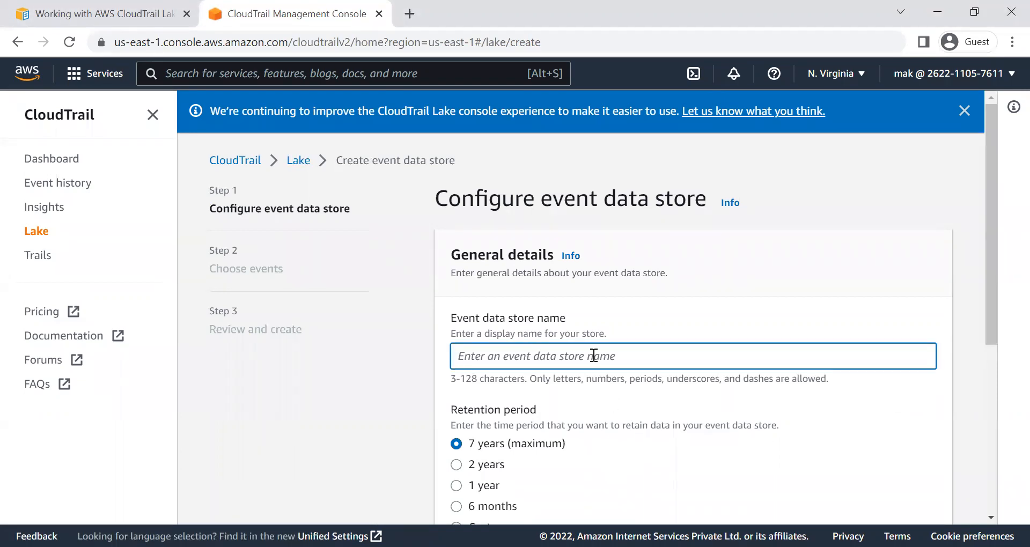
text(loudemo)
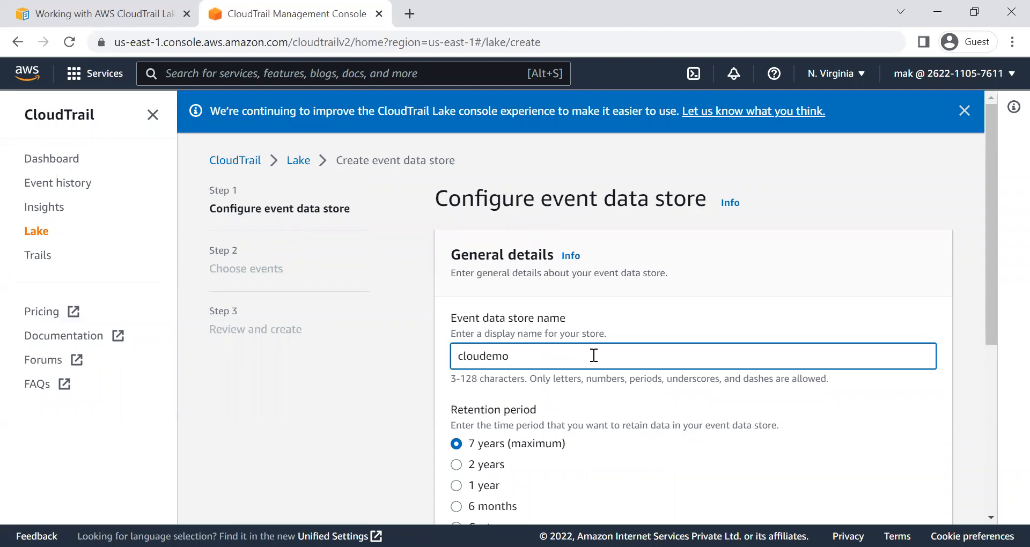
click(485, 357)
text(d)
click(652, 323)
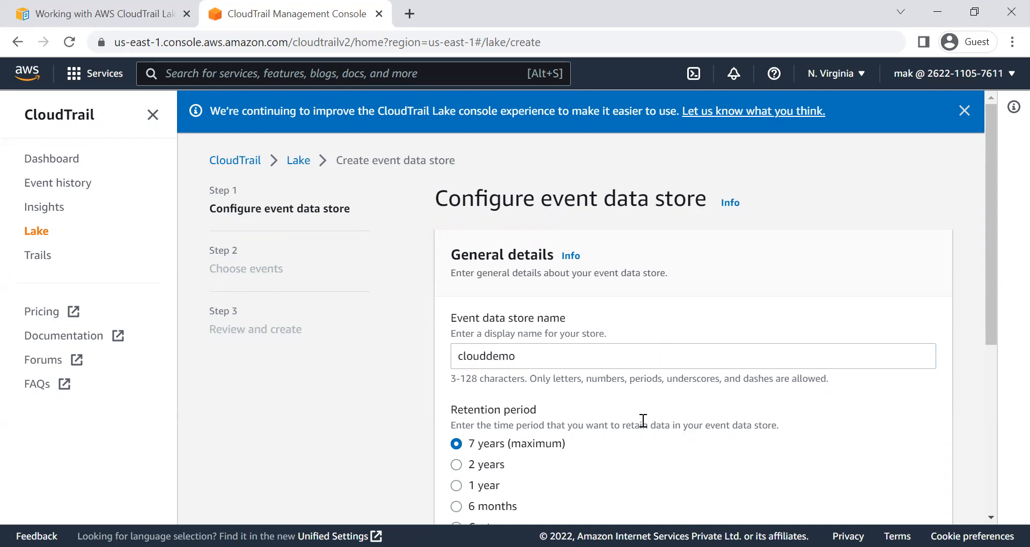
Keep the 7 years (maximum) retention period, leave the tags empty and continue to choosing events
scroll(674, 423, down, 3)
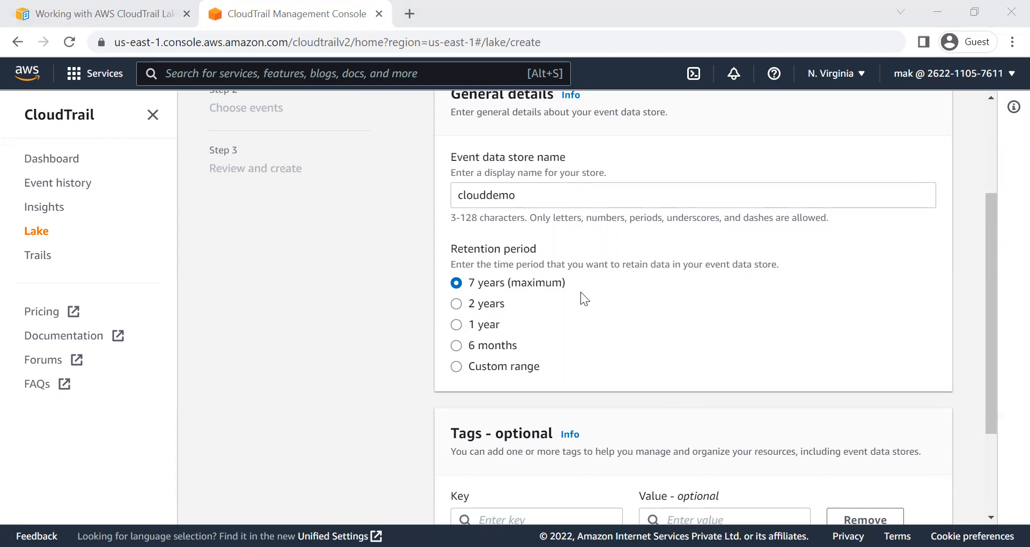
scroll(487, 392, down, 1)
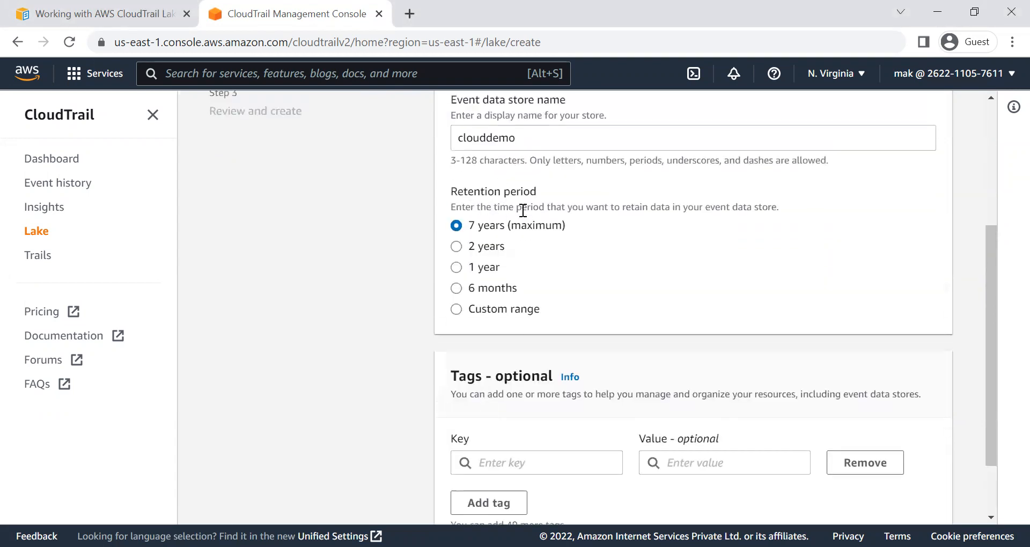
scroll(542, 388, down, 2)
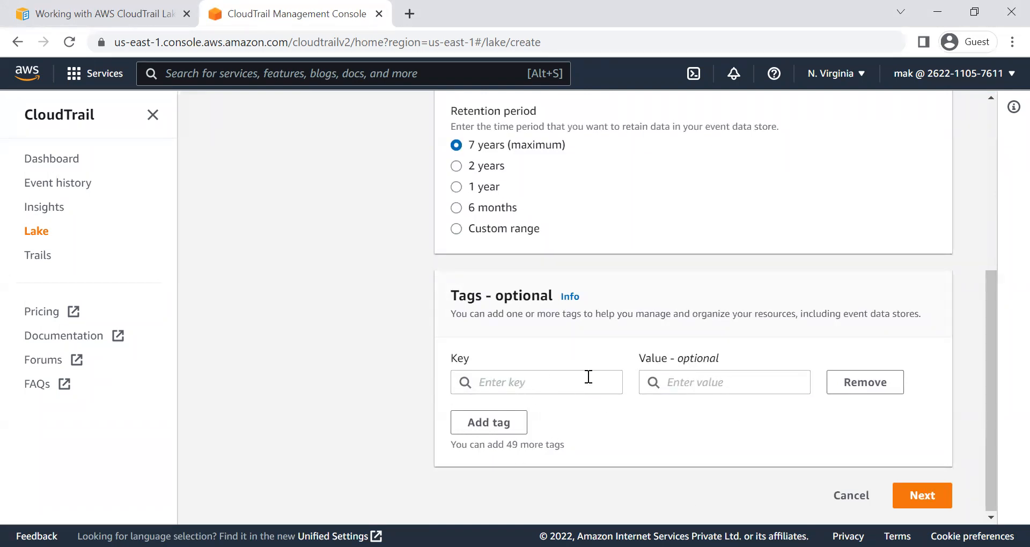
click(914, 501)
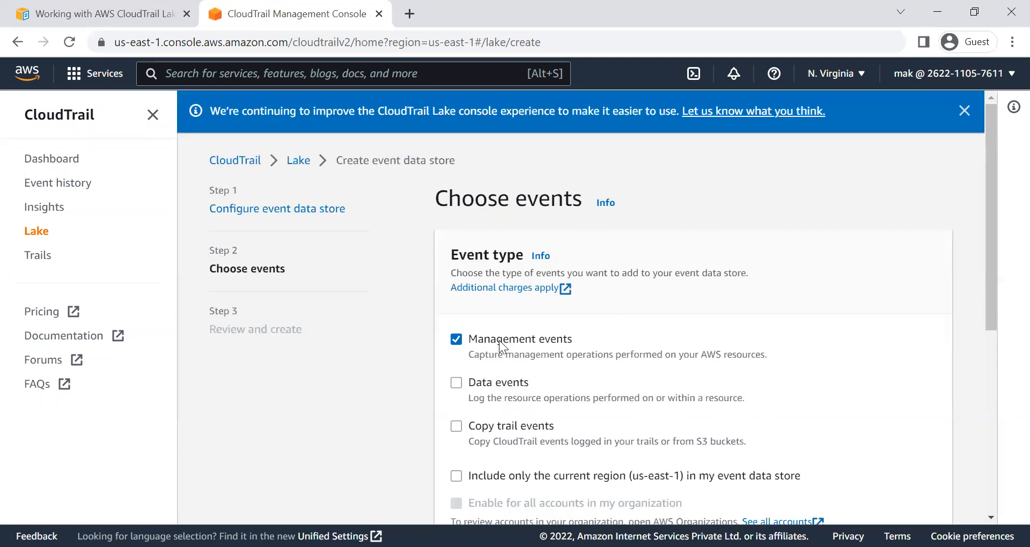
Leave only Management events selected as the event type, with Data events and the current-region restriction cleared
scroll(629, 413, down, 3)
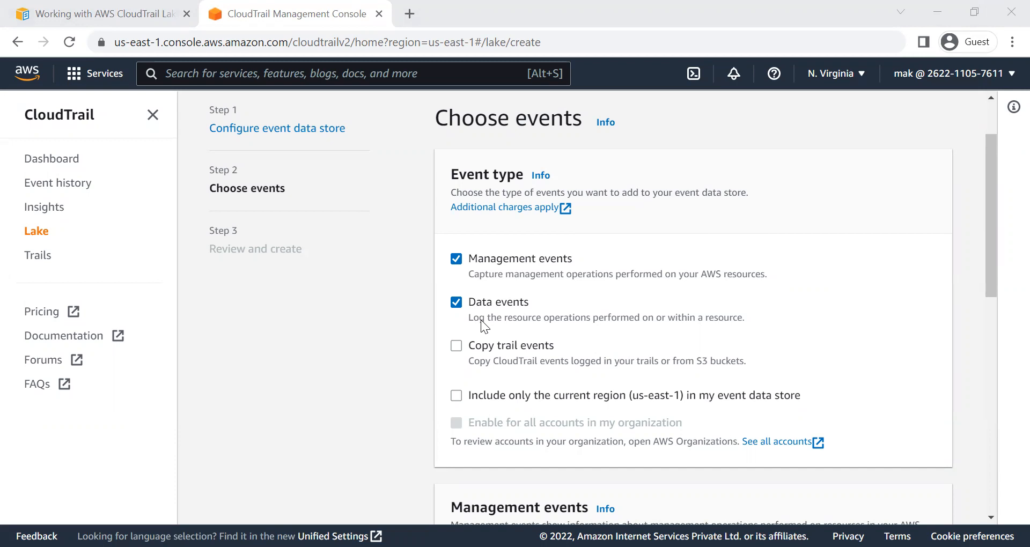
click(480, 320)
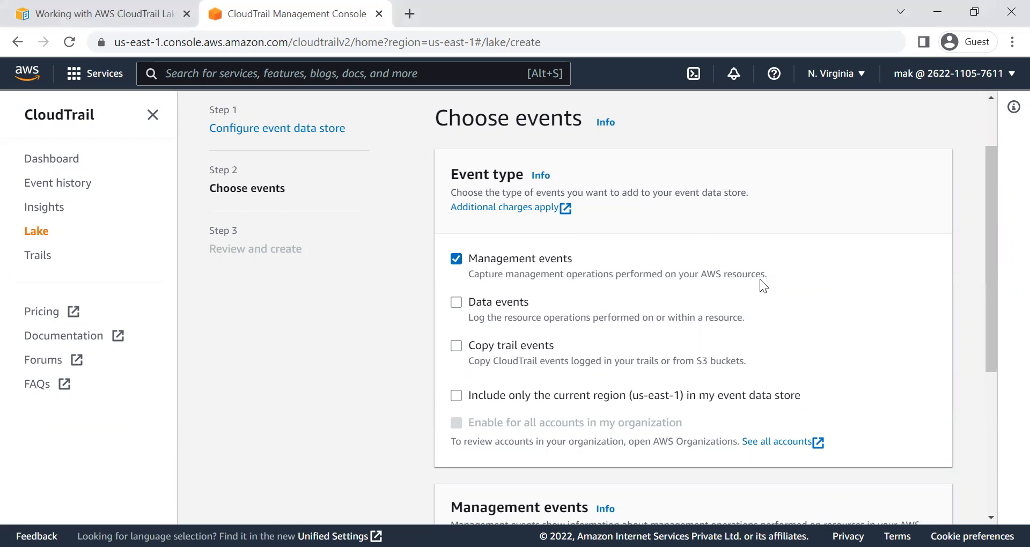
scroll(622, 416, down, 5)
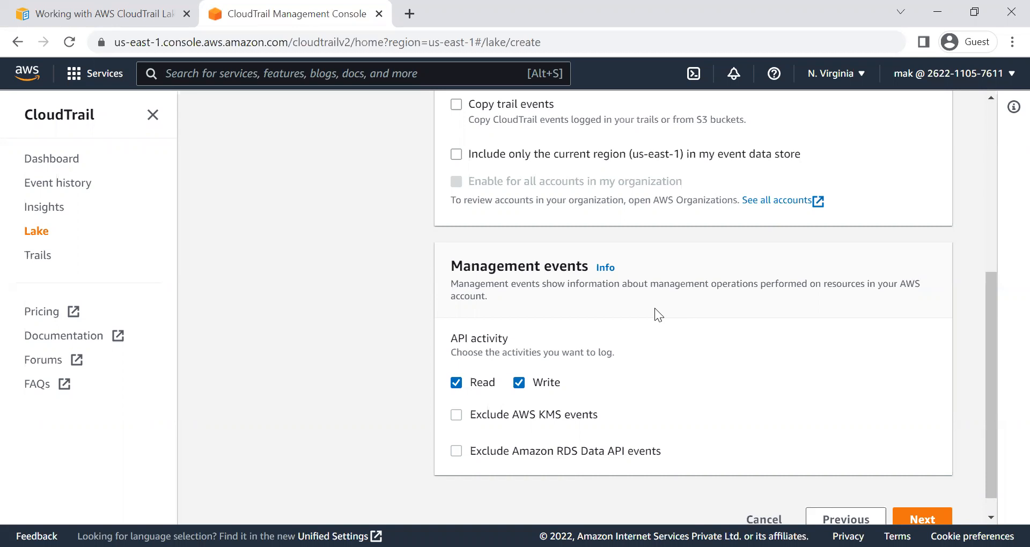
click(587, 155)
click(587, 154)
drag(638, 156, 679, 154)
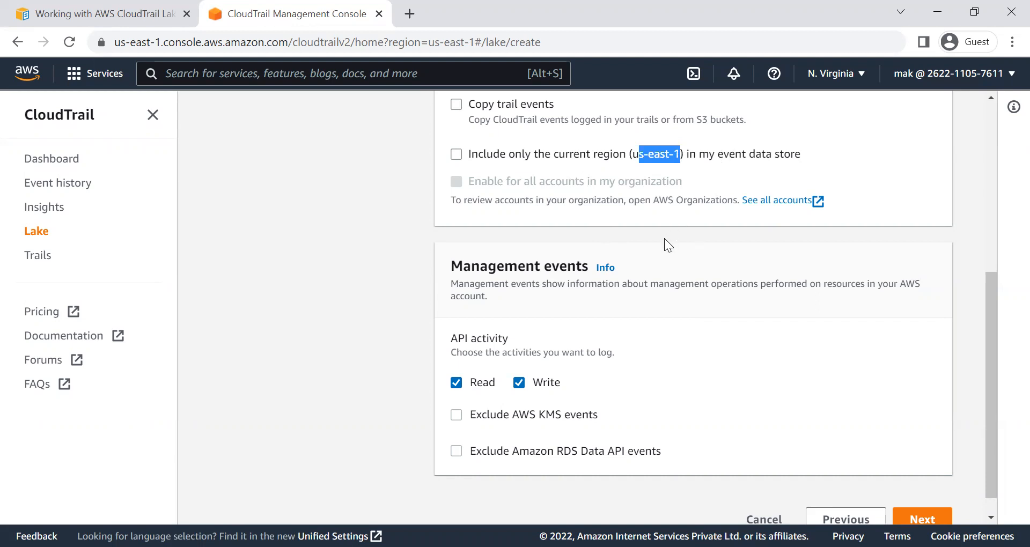
Keep Read and Write API activity for management events, without the KMS or RDS exclusions, and continue to the review
scroll(664, 238, up, 5)
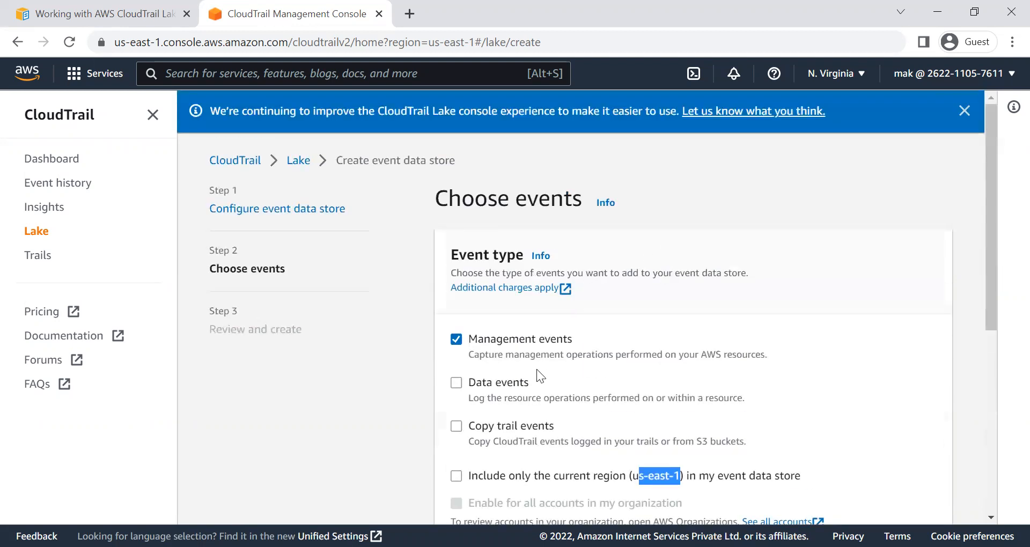
scroll(536, 369, down, 3)
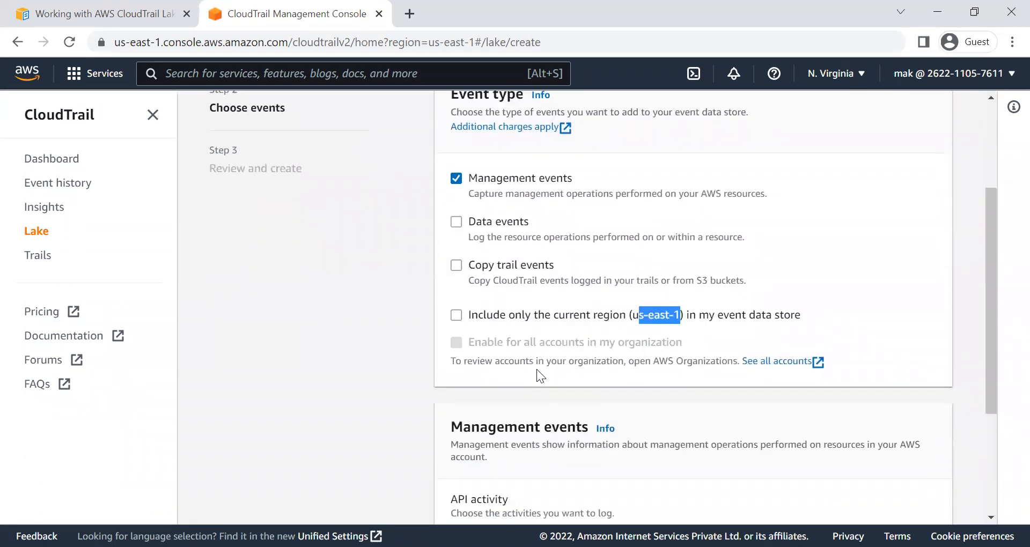
scroll(537, 369, down, 3)
click(580, 249)
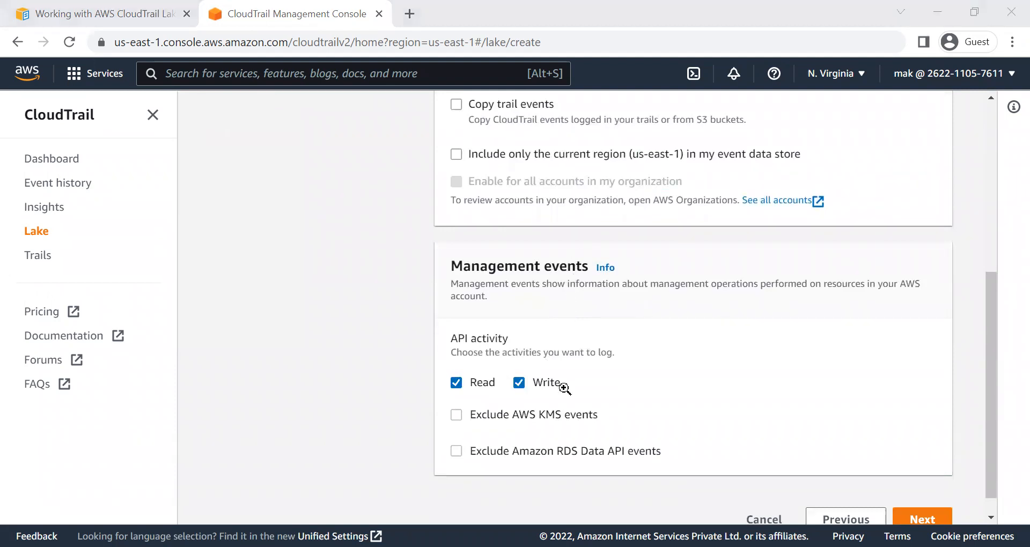
key(Escape)
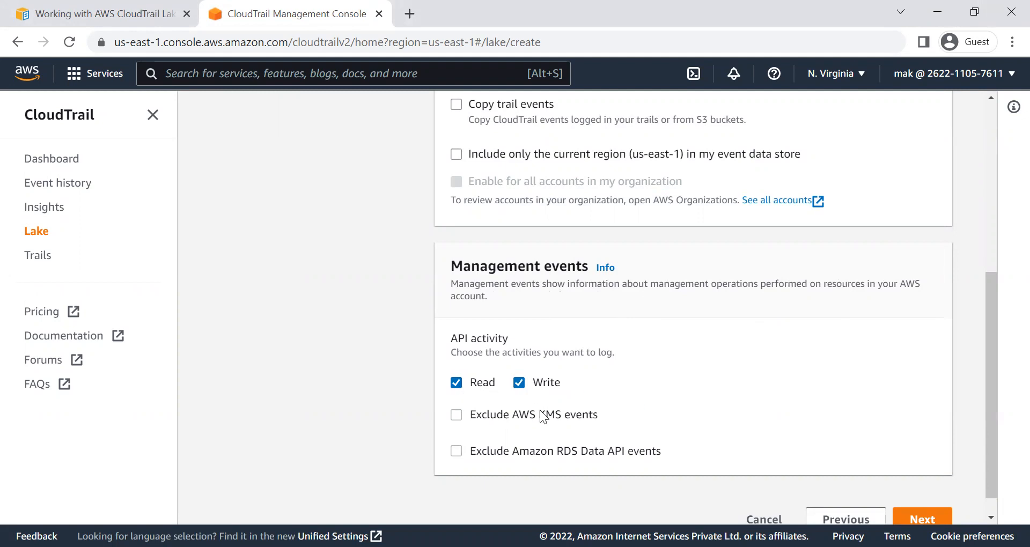
scroll(592, 412, down, 1)
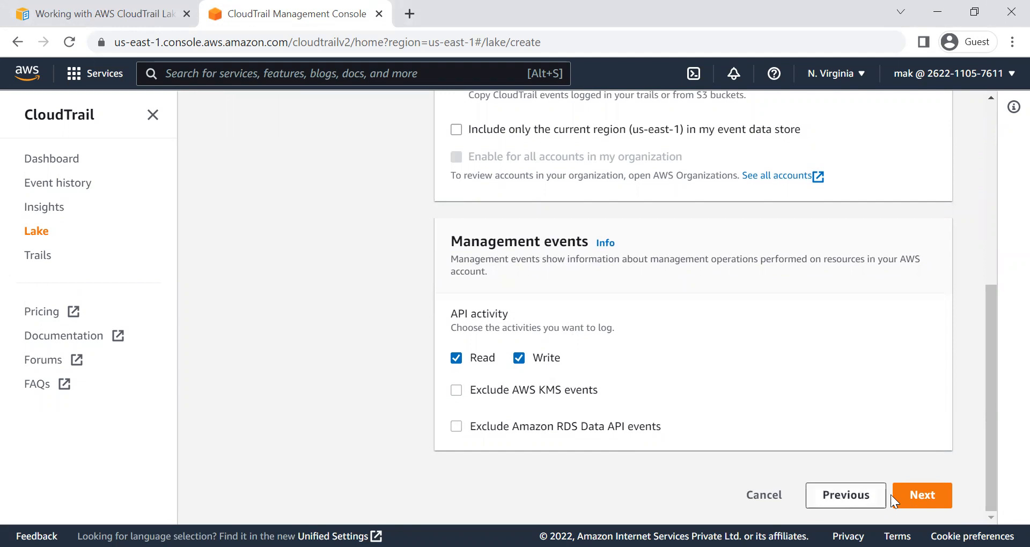
click(923, 494)
Review the general details, tags and event settings, and create the clouddemo event data store
scroll(685, 453, down, 10)
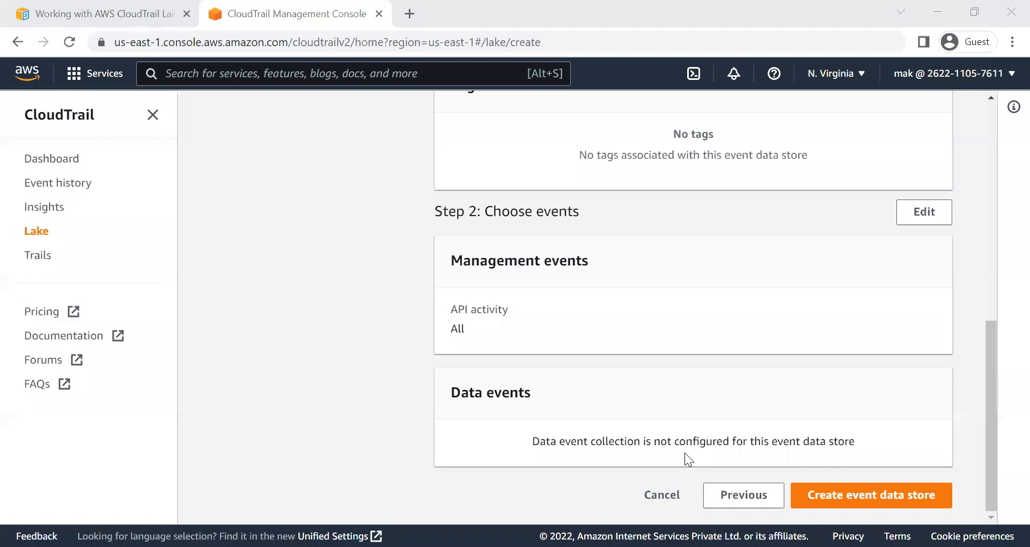
scroll(610, 171, up, 10)
scroll(617, 359, down, 10)
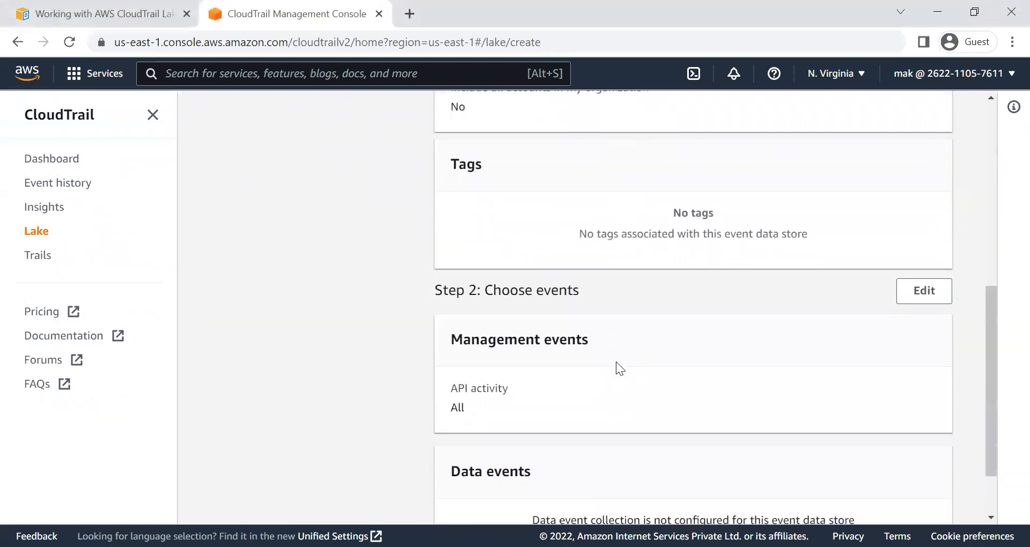
click(874, 505)
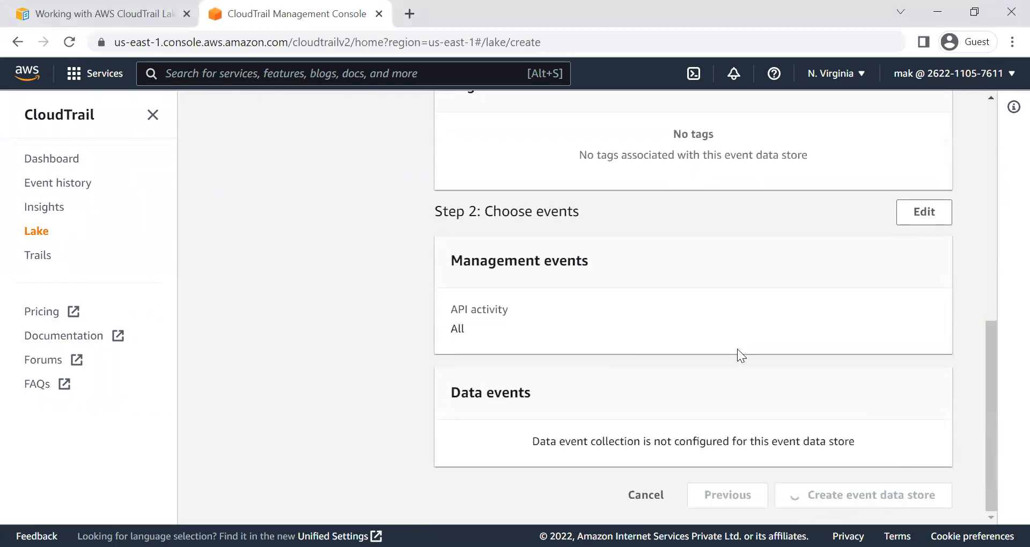
View the general details of the clouddemo event data store and return to the Lake page
scroll(737, 349, down, 4)
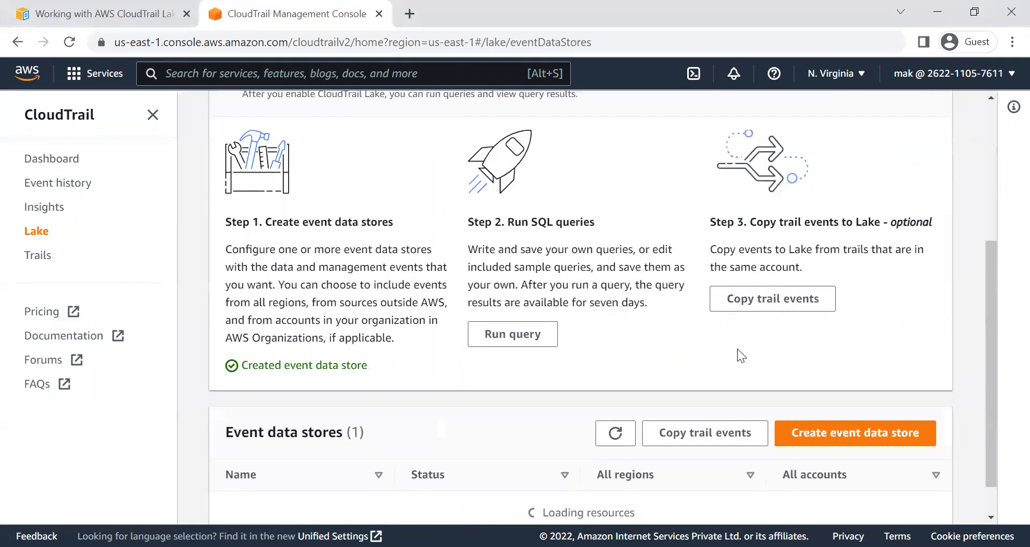
scroll(346, 364, down, 1)
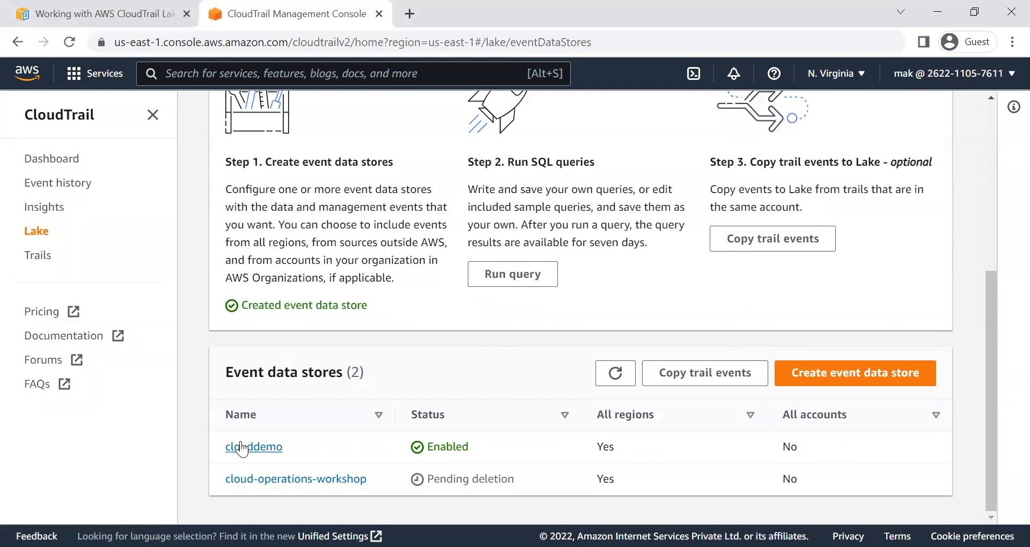
click(267, 447)
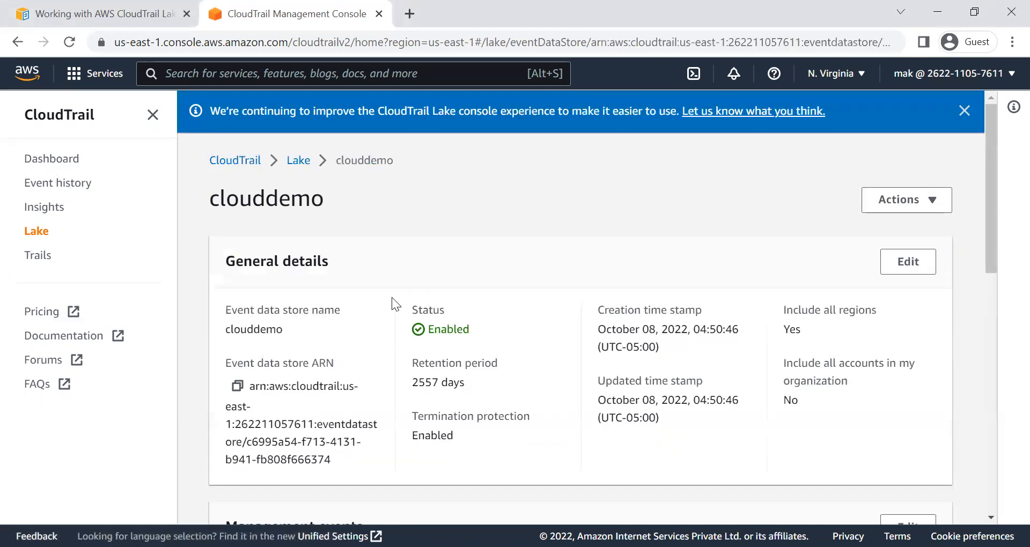
click(299, 161)
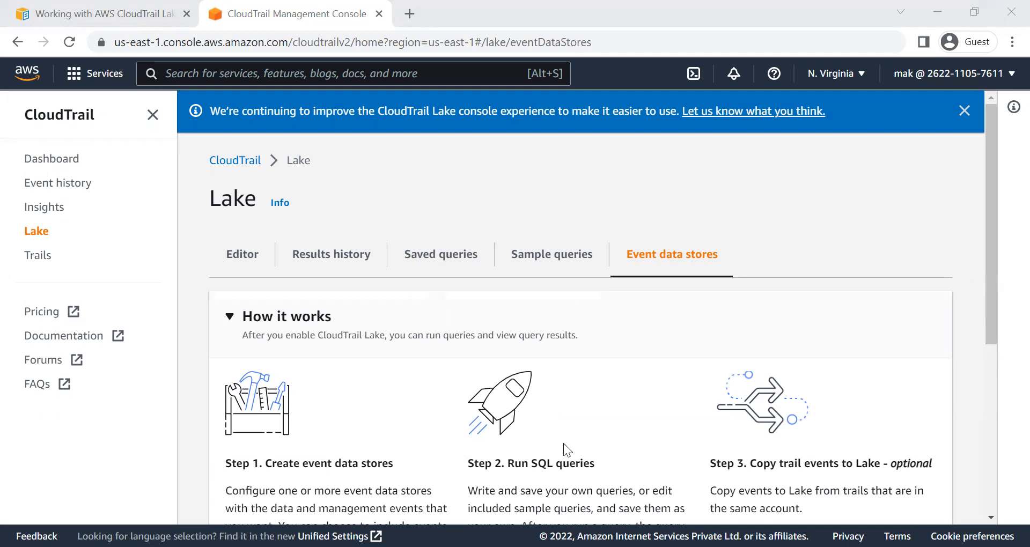
Reopen the clouddemo event data store and open its general details for editing
scroll(563, 443, down, 5)
click(237, 446)
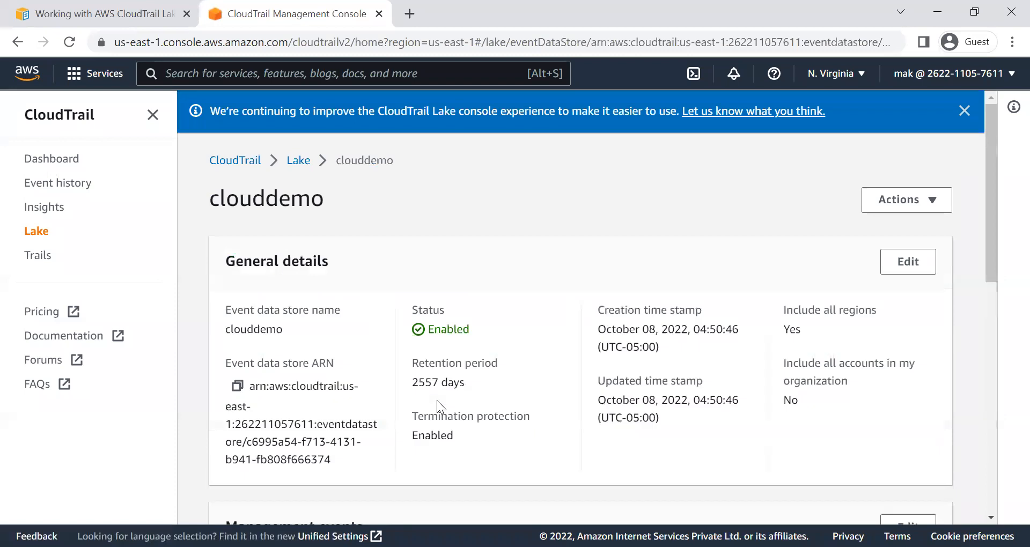
click(909, 261)
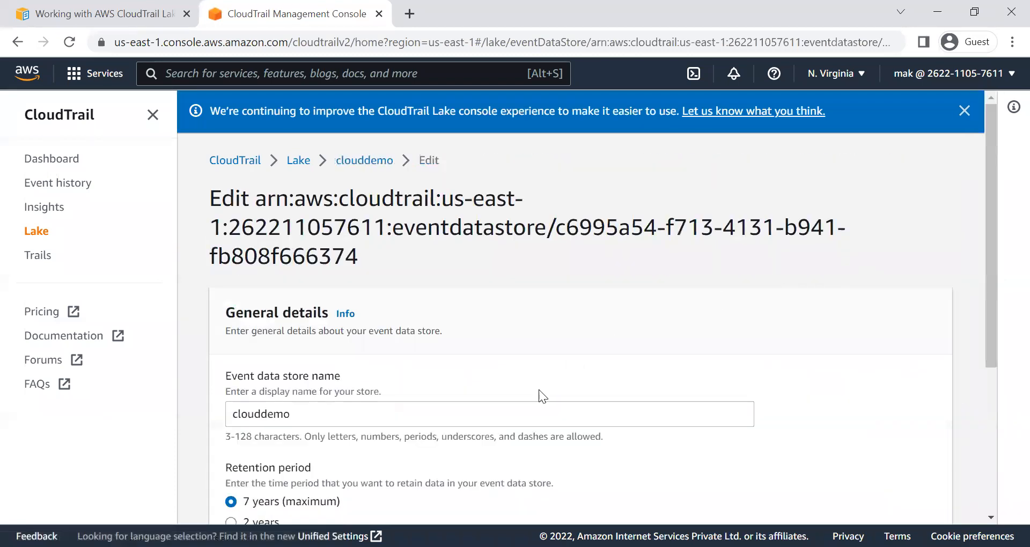
Cancel editing the general details and open the Data events settings of the clouddemo event data store for editing
scroll(539, 395, down, 4)
click(803, 494)
scroll(643, 412, down, 4)
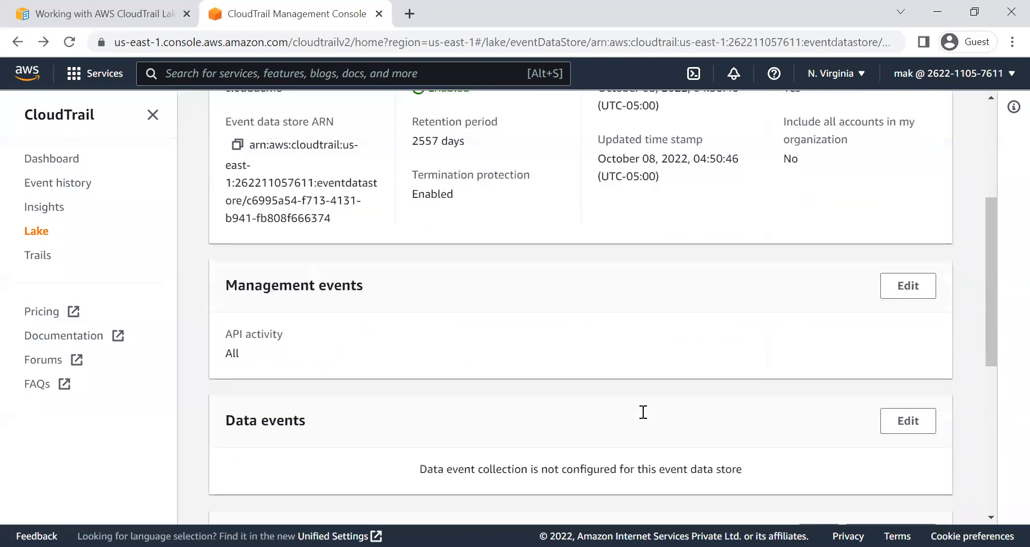
click(924, 419)
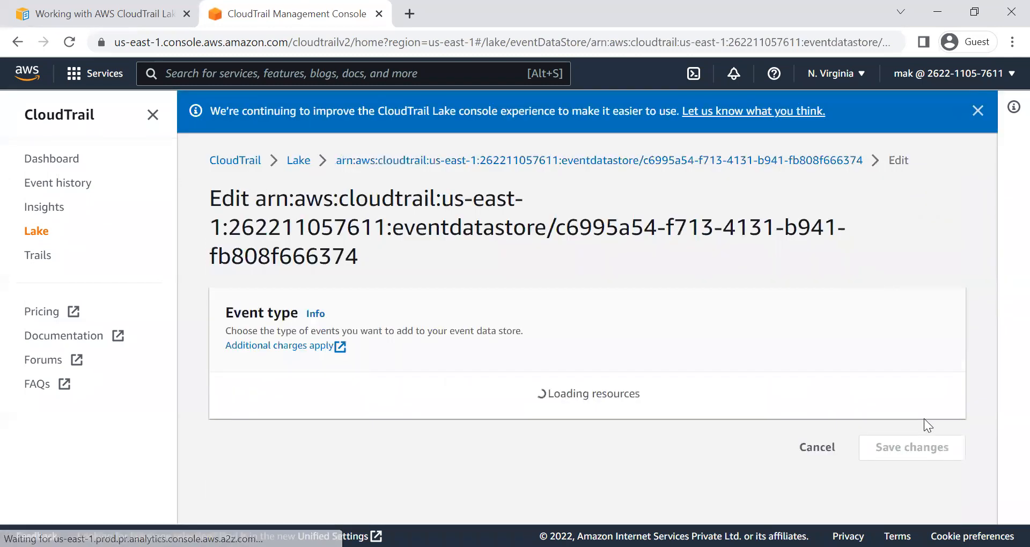
Enable Data events in addition to Management events for the event data store and look over the event settings
scroll(414, 419, down, 3)
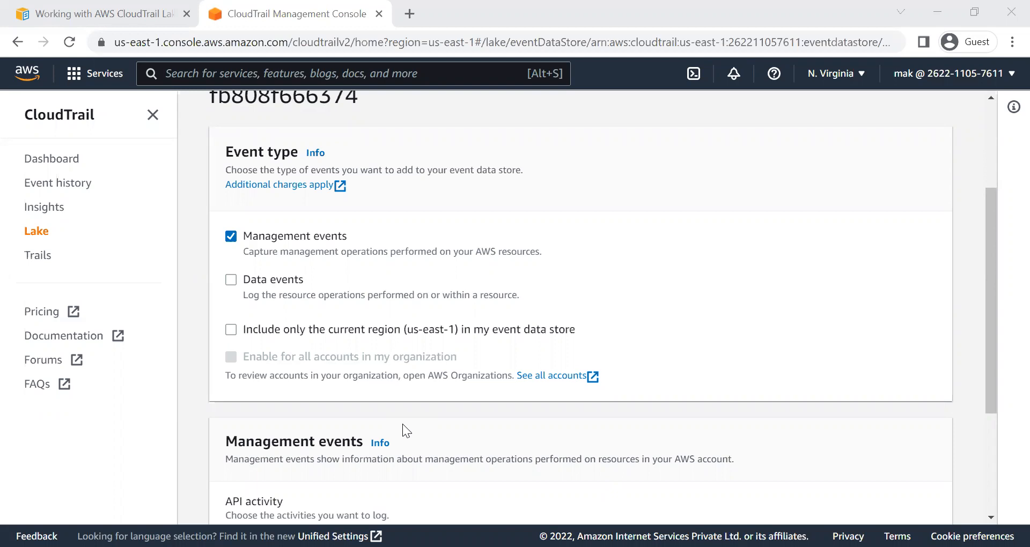
click(266, 283)
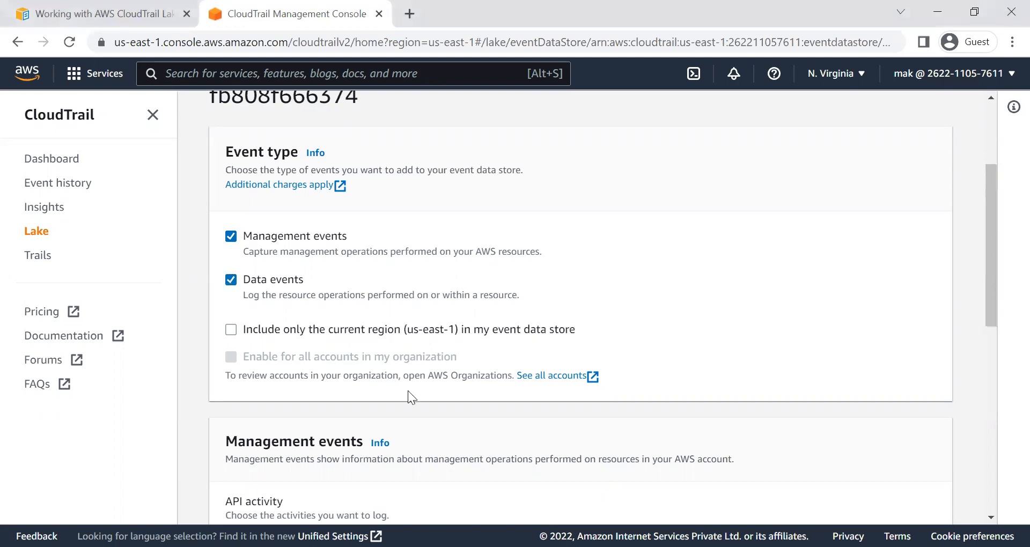
scroll(408, 391, down, 3)
scroll(408, 392, down, 2)
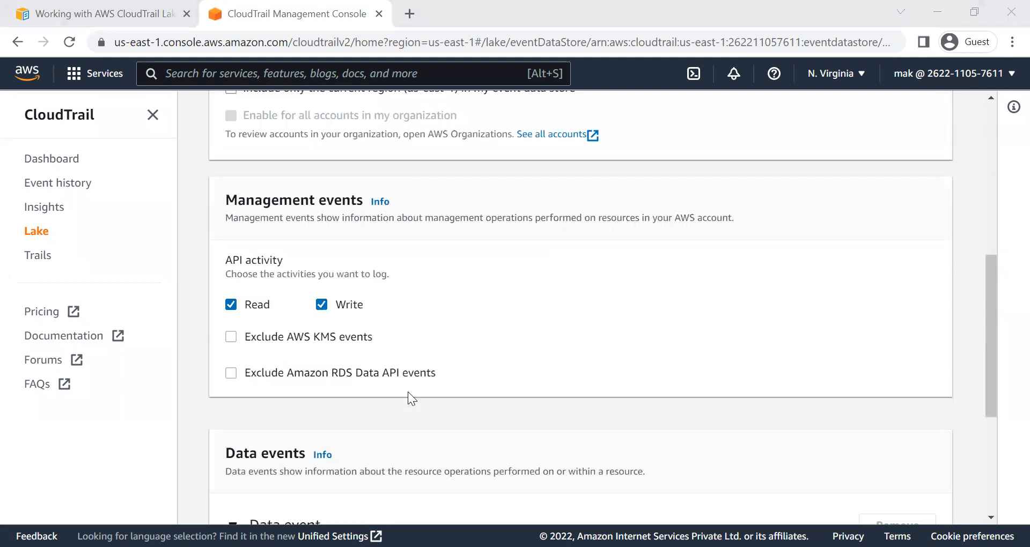
scroll(534, 435, down, 3)
scroll(534, 435, up, 6)
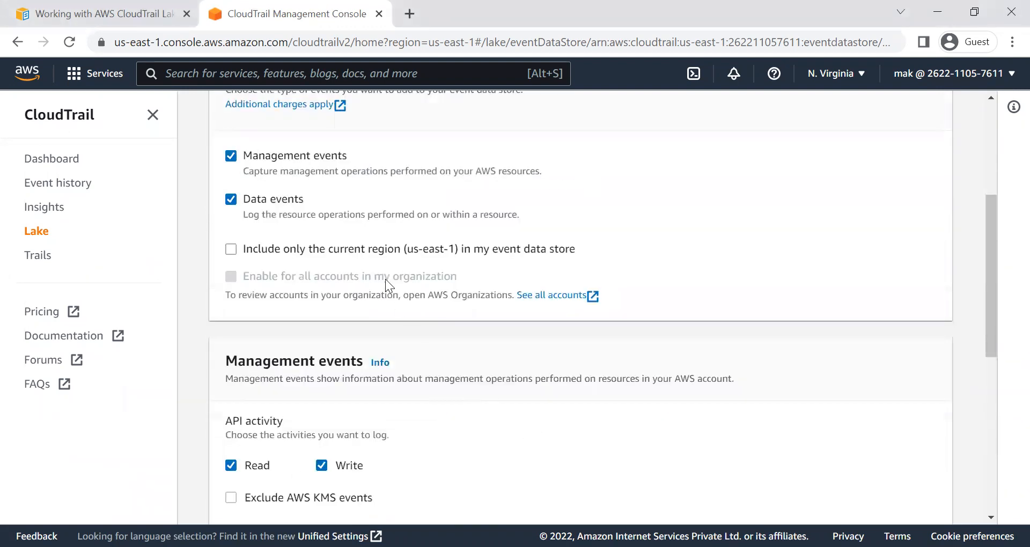
scroll(412, 375, down, 7)
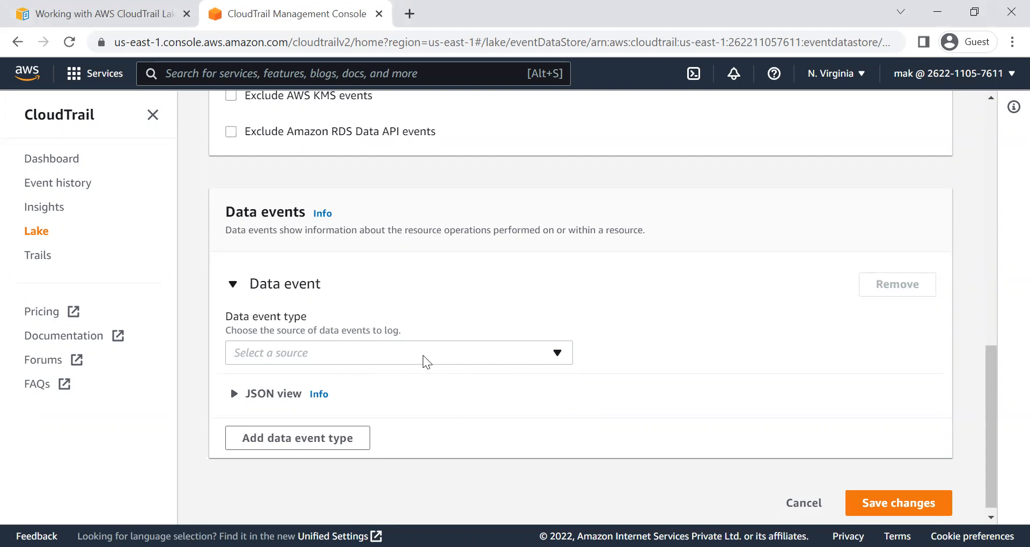
scroll(423, 356, up, 6)
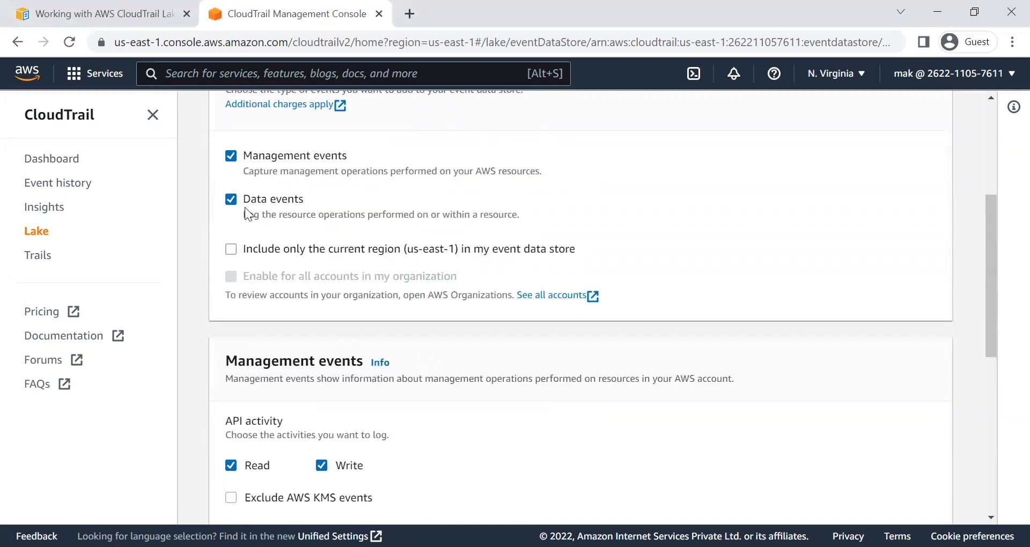
scroll(329, 233, down, 6)
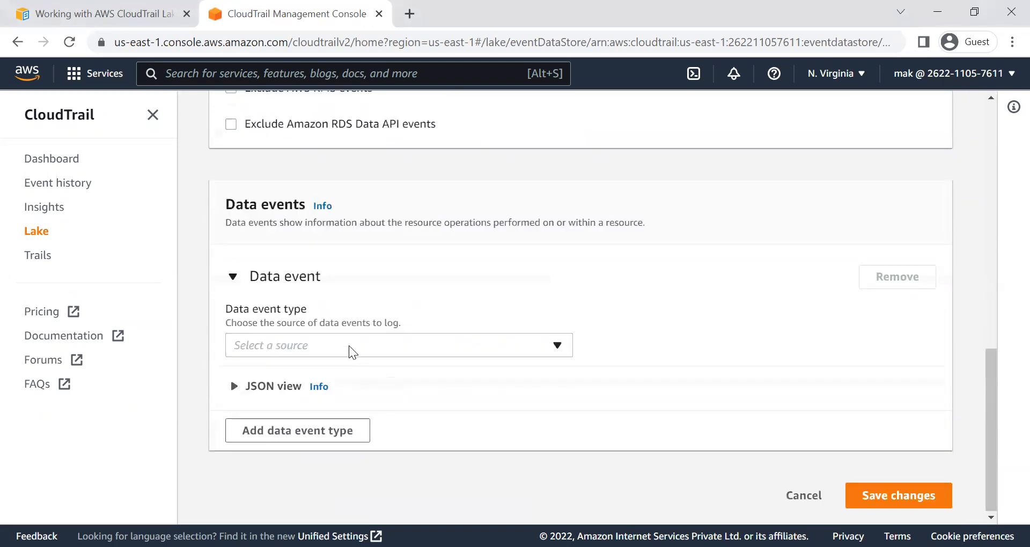
Set the data event type to S3 with the Custom log selector template and name the selector S3 Demo
click(352, 353)
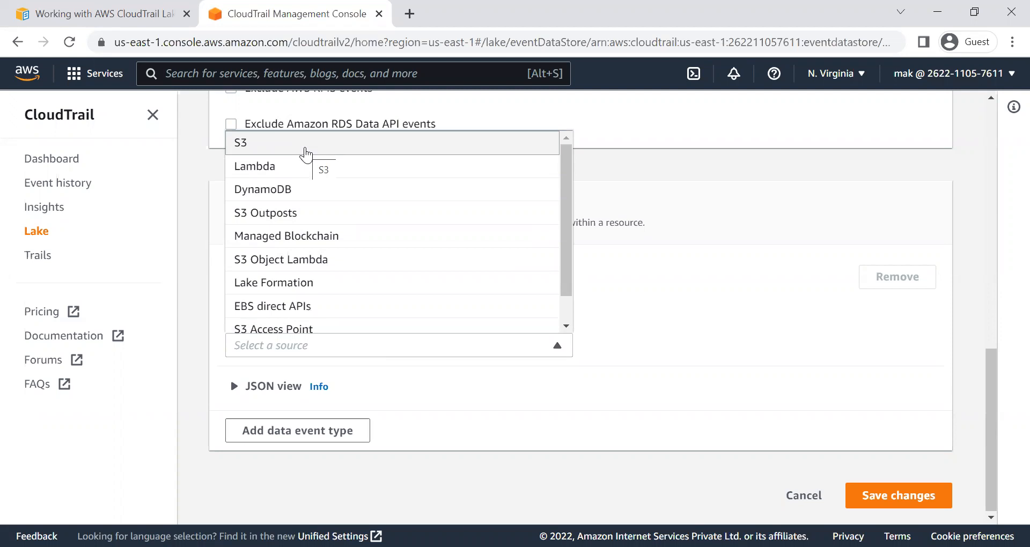
click(306, 155)
scroll(441, 424, down, 2)
scroll(442, 425, down, 1)
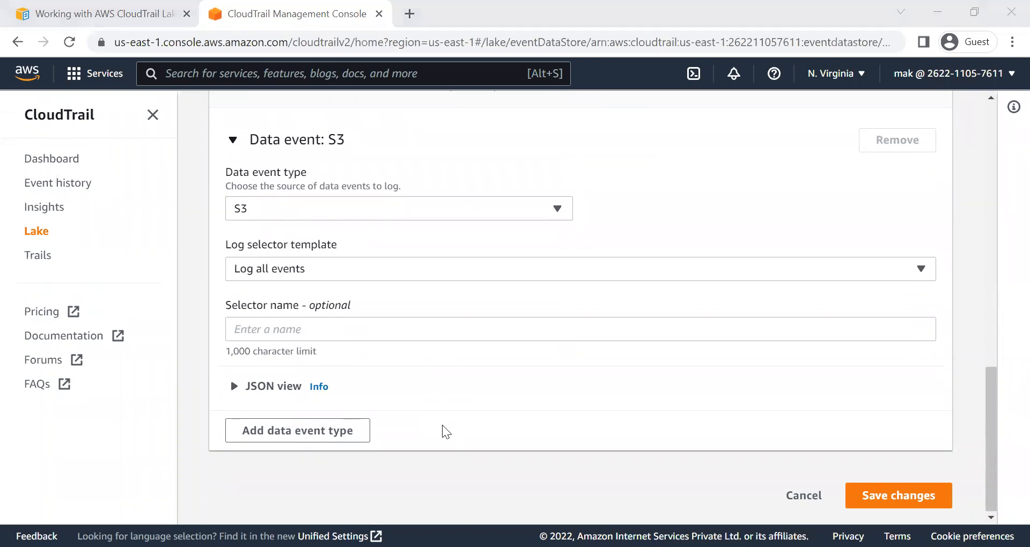
click(319, 273)
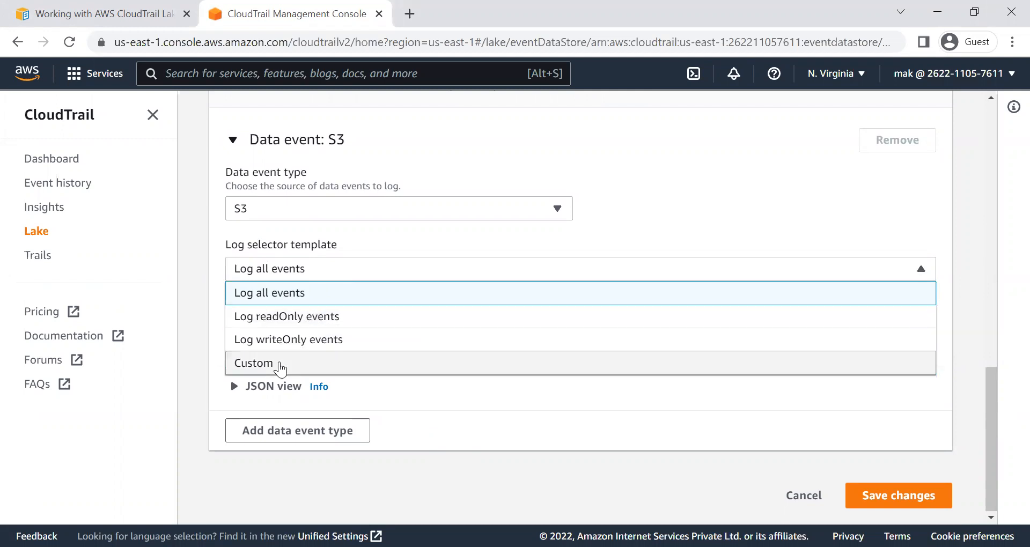
click(273, 363)
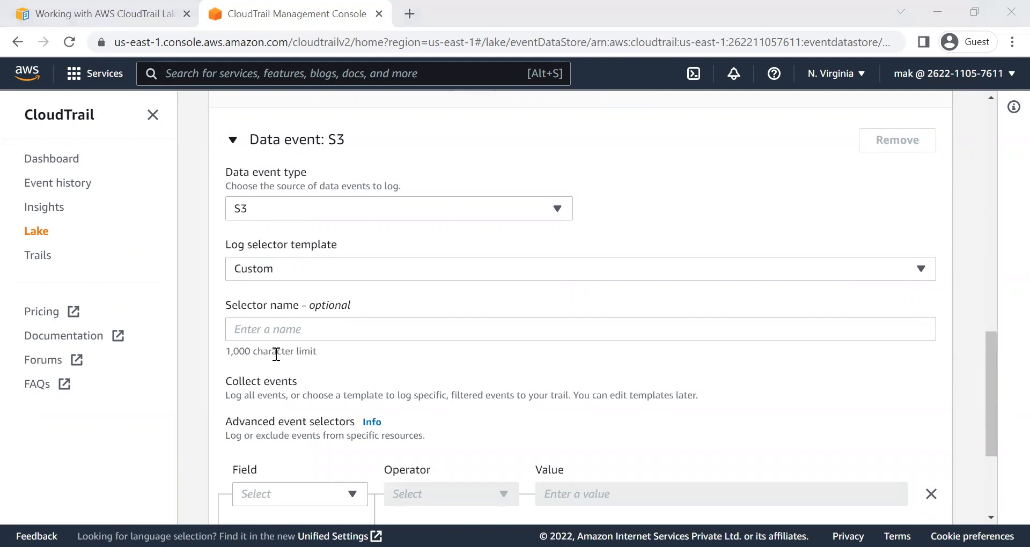
click(318, 327)
text(S)
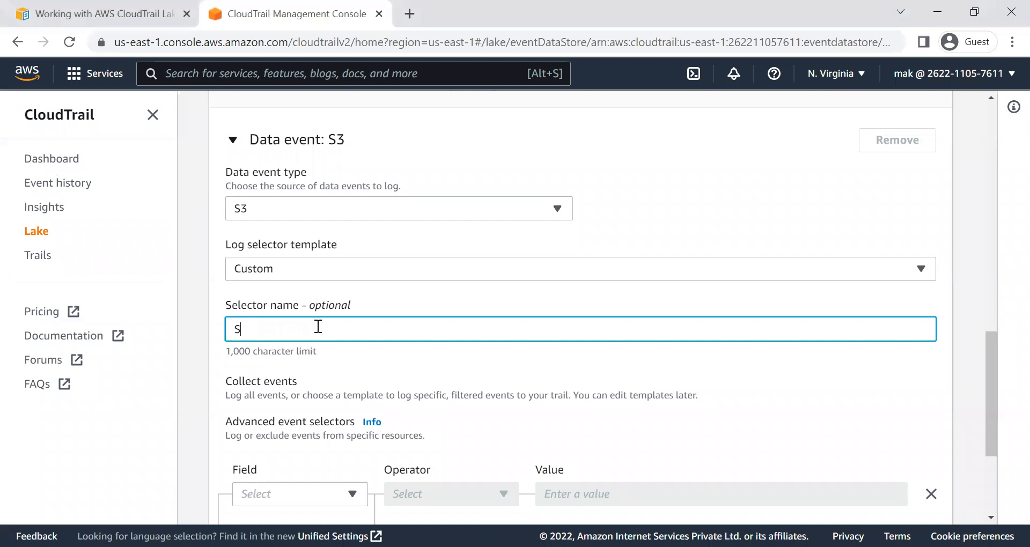
text(3 Demo)
Define an advanced event selector on the resources.ARN field with the operator "starts with" and the value arn
scroll(490, 364, down, 3)
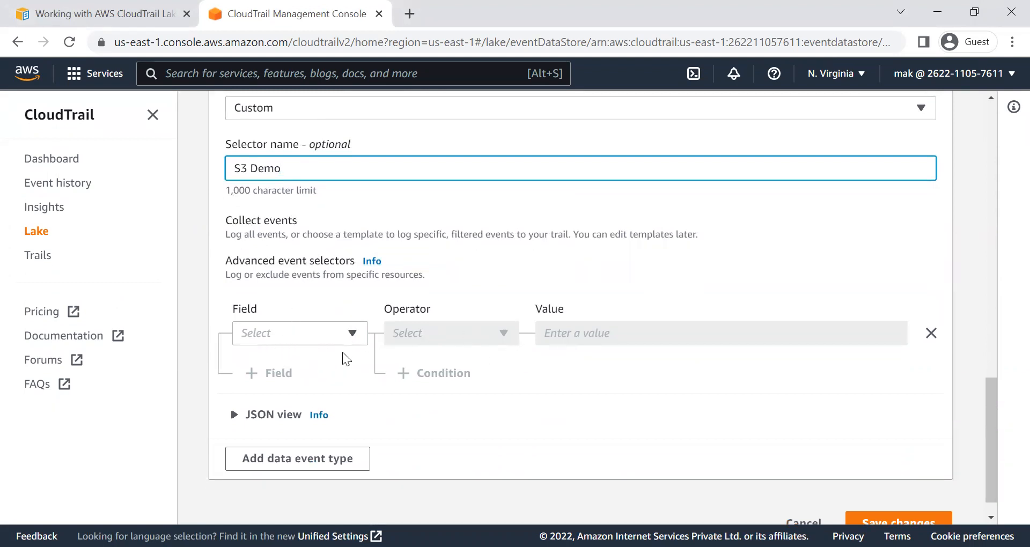
click(321, 340)
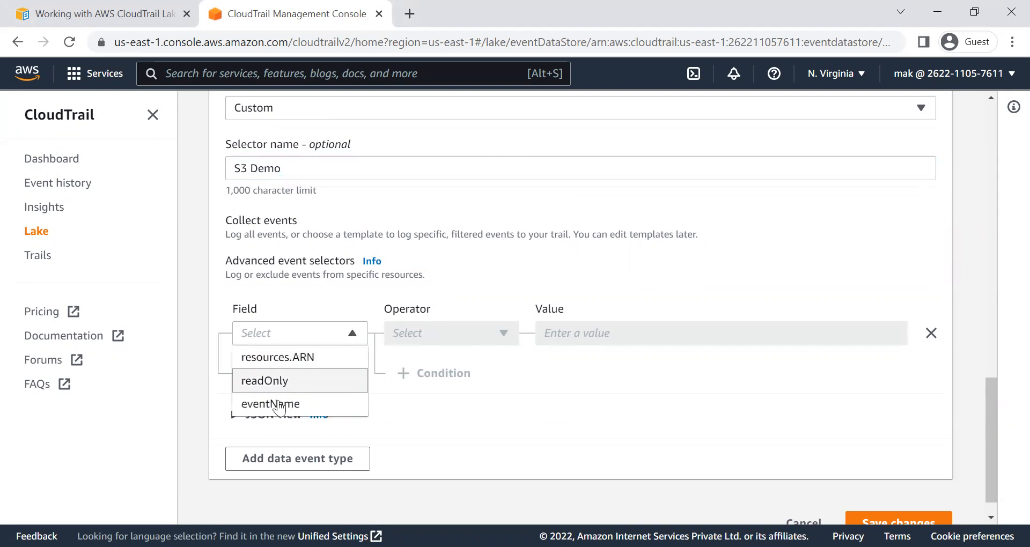
click(300, 359)
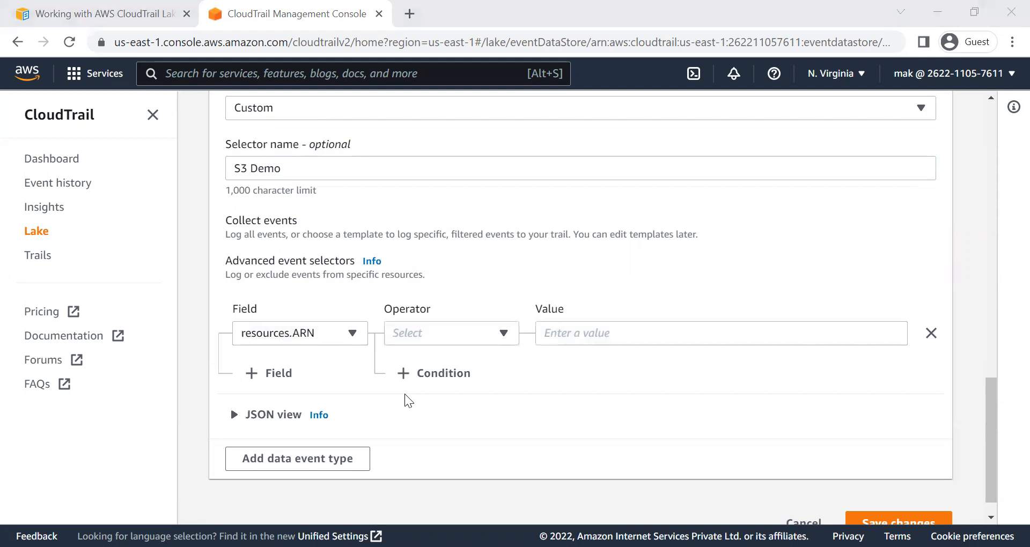
click(451, 333)
click(449, 240)
click(564, 334)
text(ar)
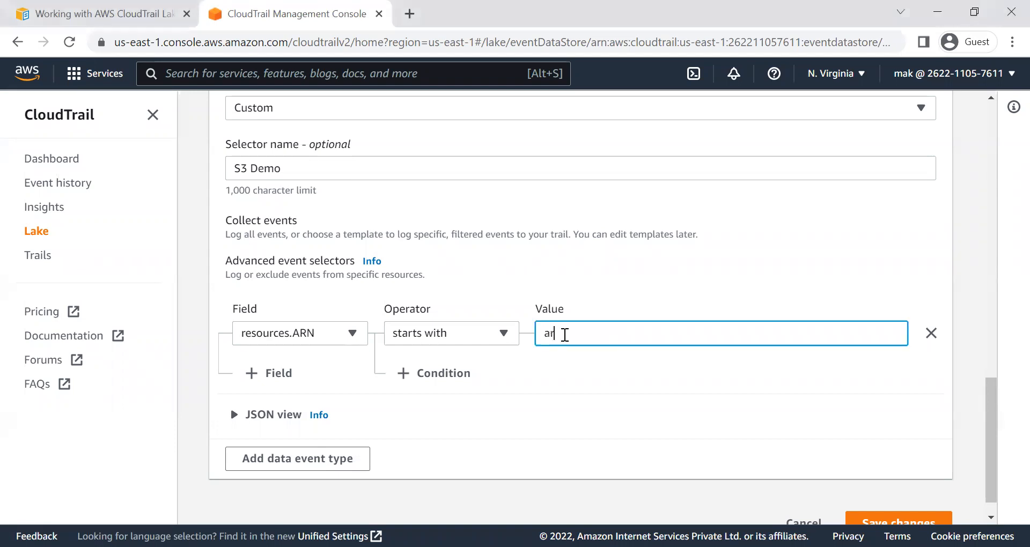
text(n)
Duplicate the console tab and find and open the S3 service in the copy
right_click(281, 17)
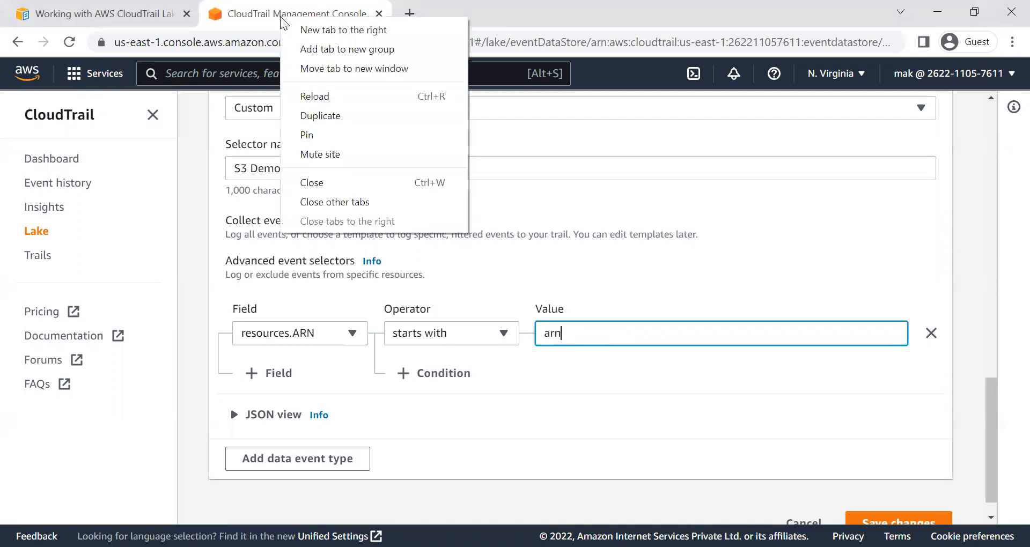
click(317, 115)
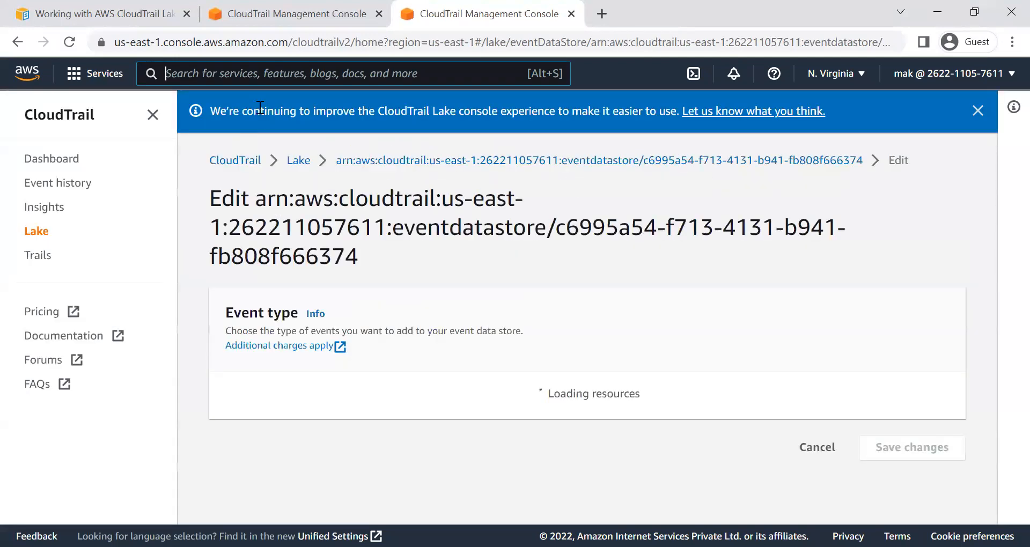
click(277, 72)
text(s3)
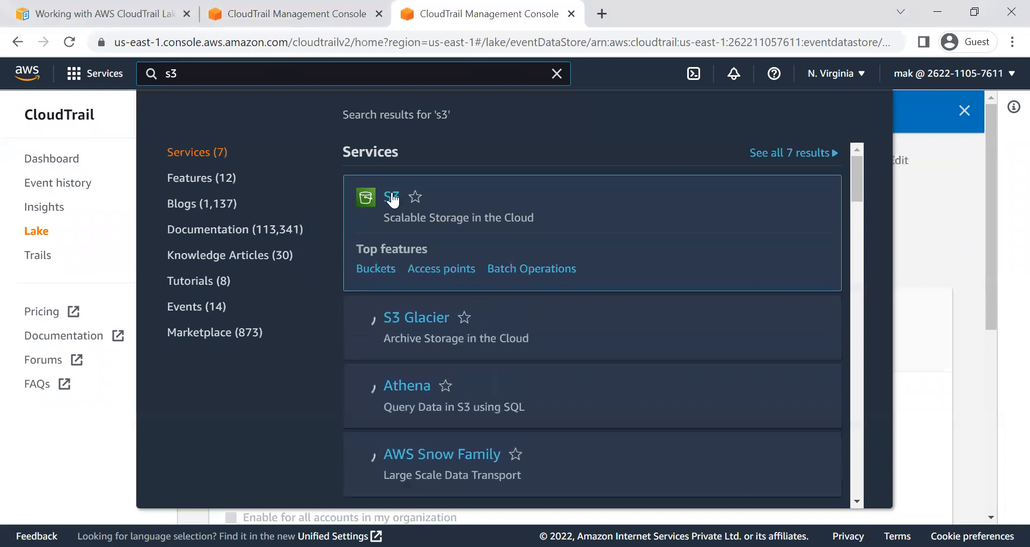
click(392, 198)
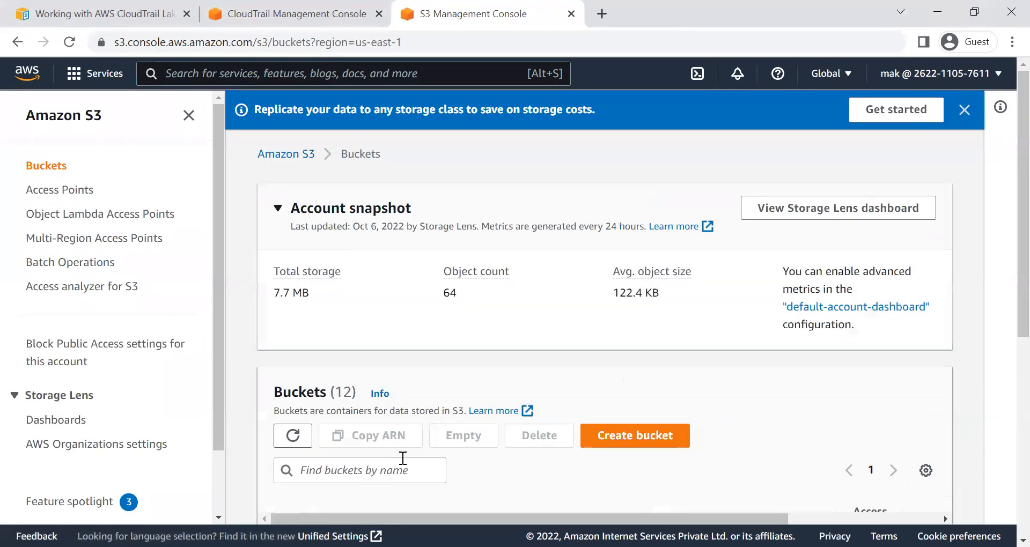
Find demo-bucket-cloudtraillake in the bucket list and open it
scroll(403, 458, down, 3)
scroll(412, 439, down, 8)
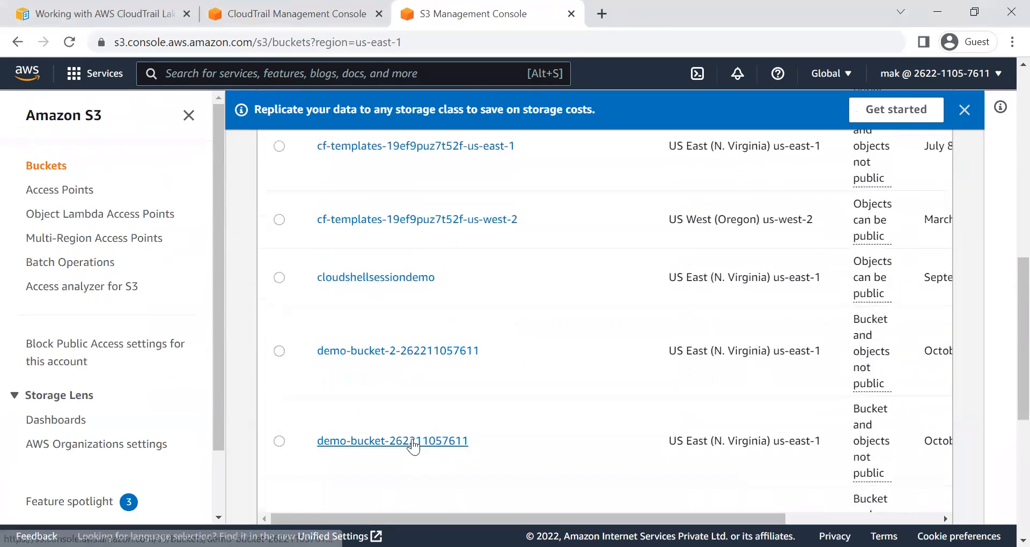
scroll(416, 386, down, 6)
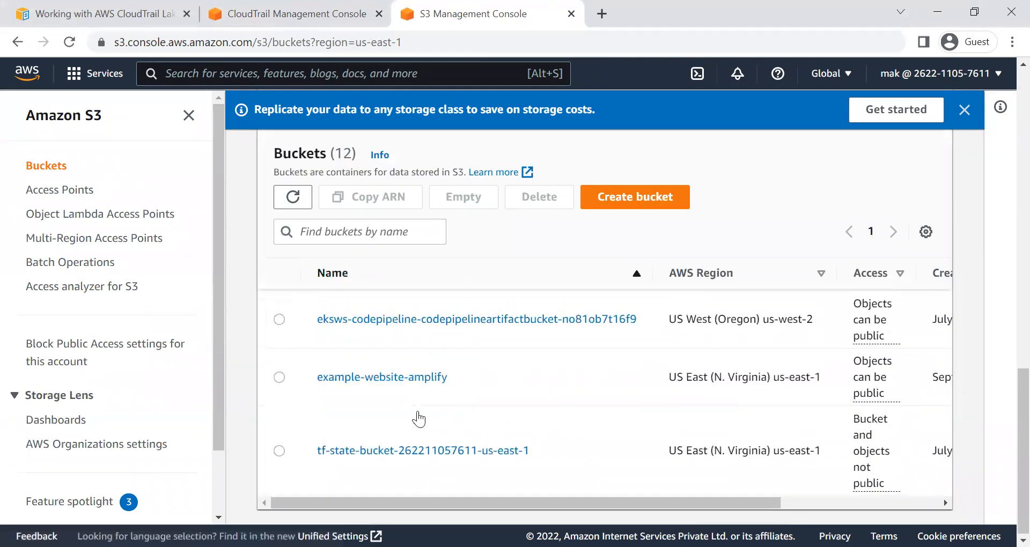
scroll(418, 411, up, 2)
scroll(417, 411, up, 4)
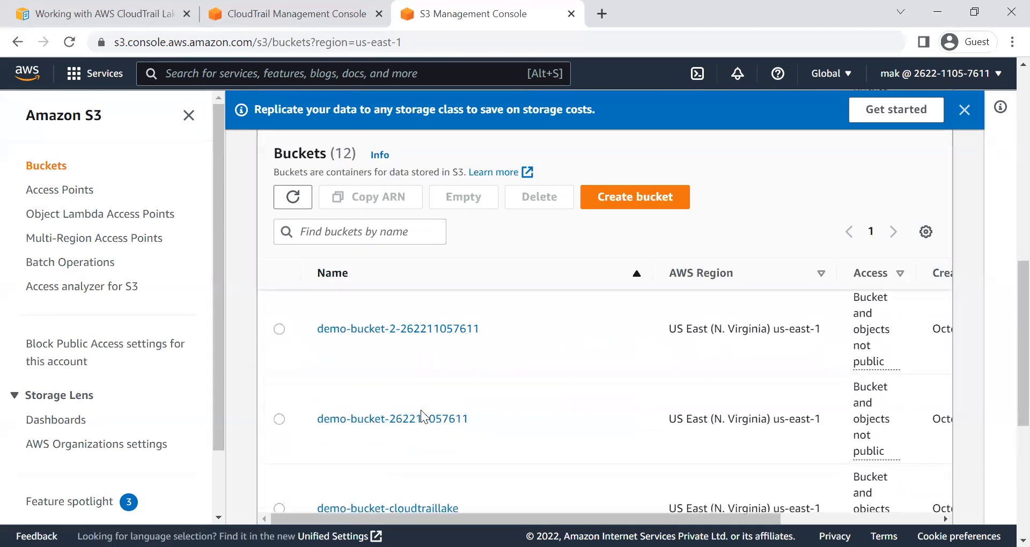
scroll(421, 416, down, 2)
click(437, 426)
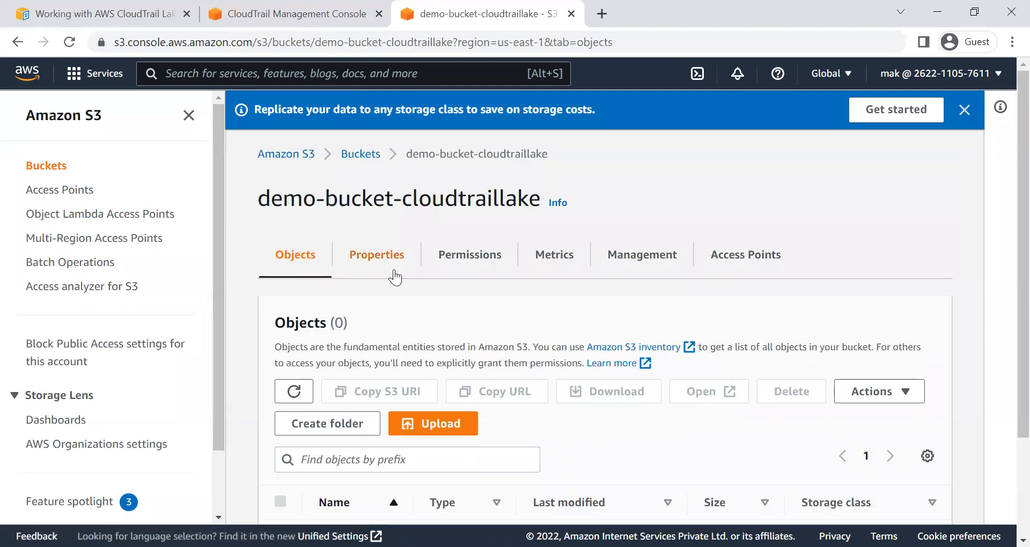
Show the properties of demo-bucket-cloudtraillake and copy the bucket's ARN
scroll(457, 294, down, 3)
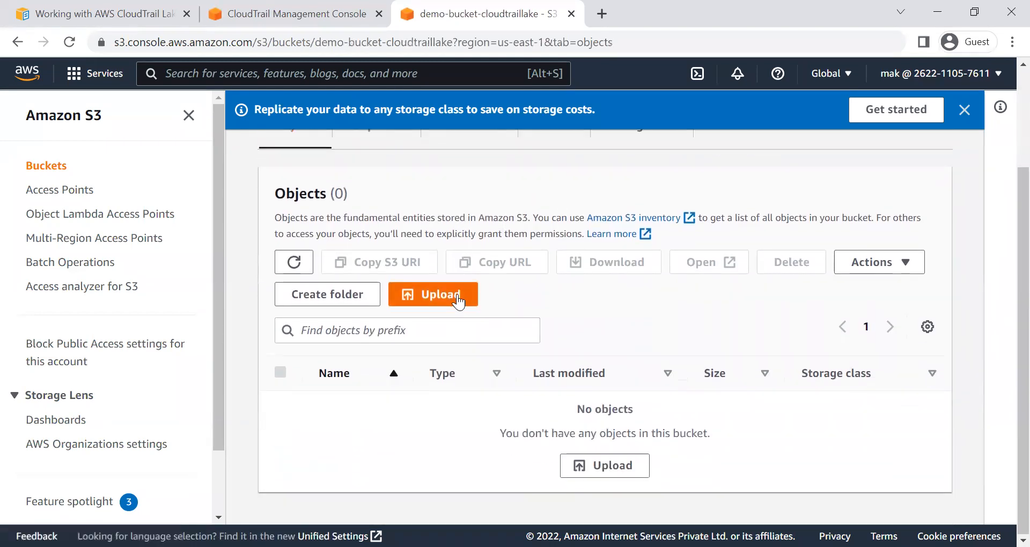
scroll(458, 302, up, 3)
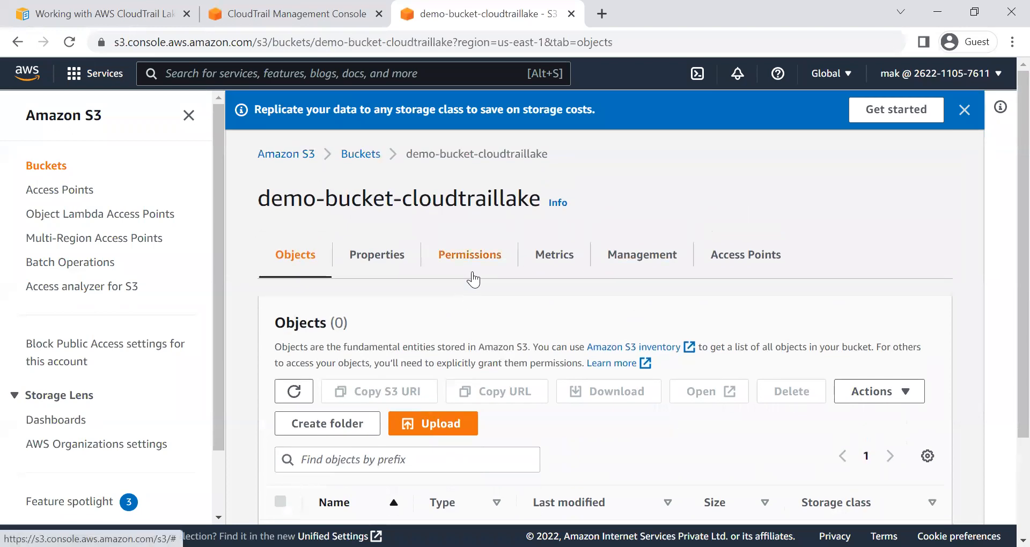
click(384, 271)
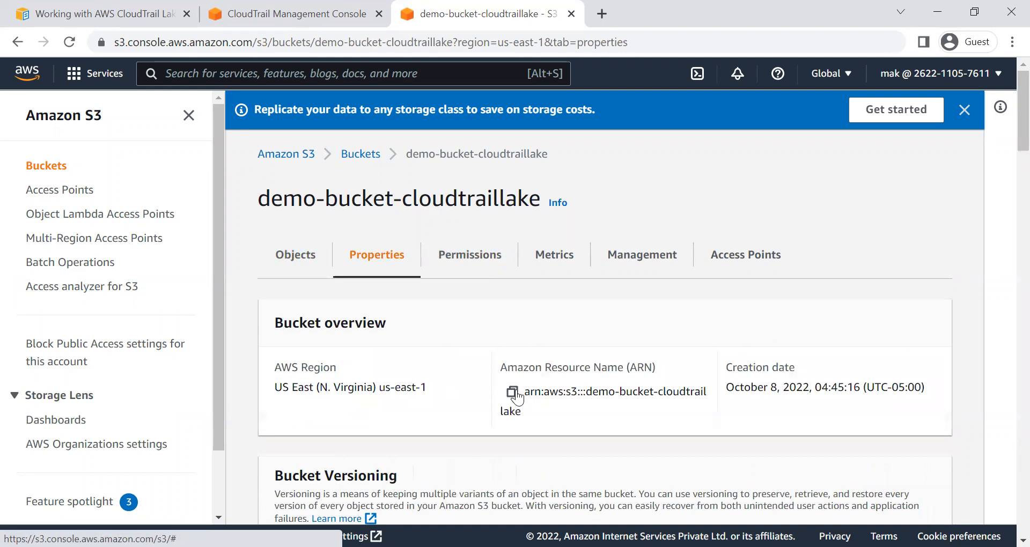
click(506, 396)
Back in CloudTrail, replace the selector value with arn:aws:s3:::demo-bucket-cloudtraillake and save the event data store changes
click(304, 8)
key(ctrl+a)
key(ctrl+v)
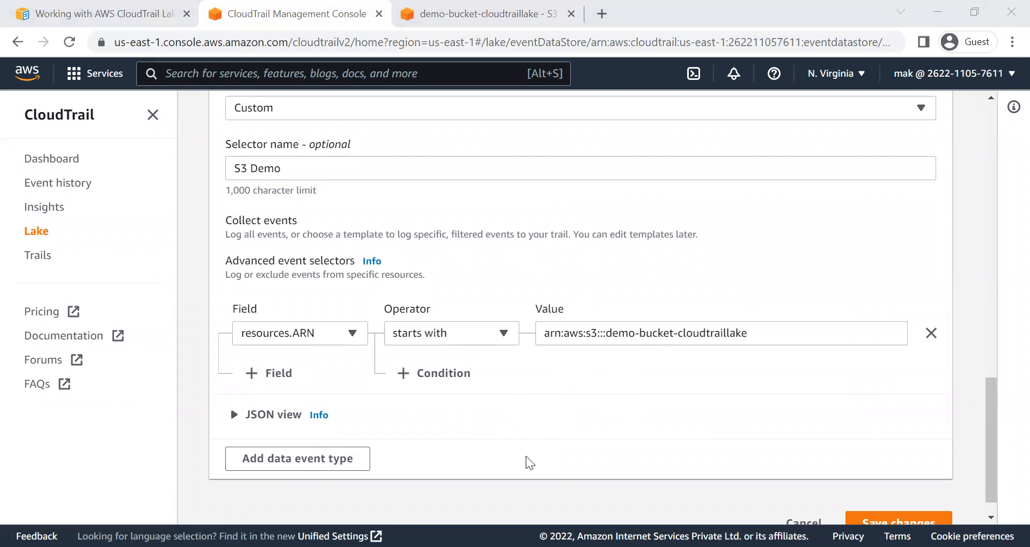
scroll(902, 493, down, 1)
click(901, 493)
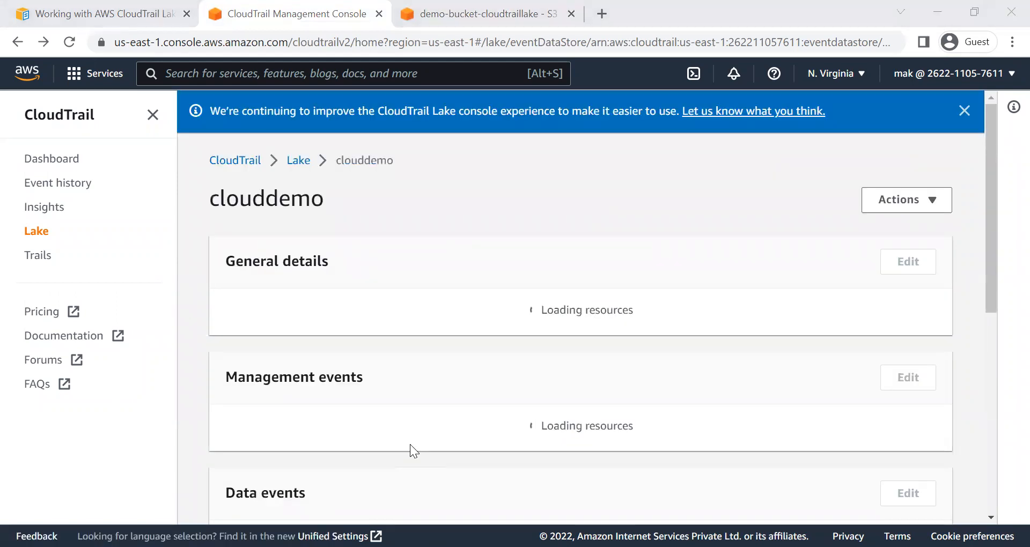
Check the saved data events and status of the clouddemo event data store and return to the S3 bucket's tab
scroll(443, 405, down, 5)
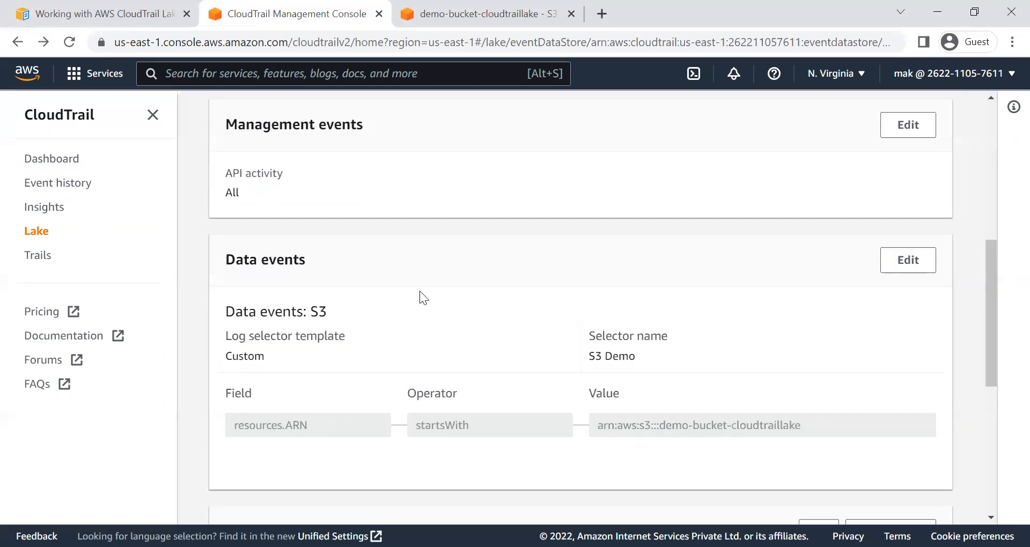
scroll(513, 414, up, 5)
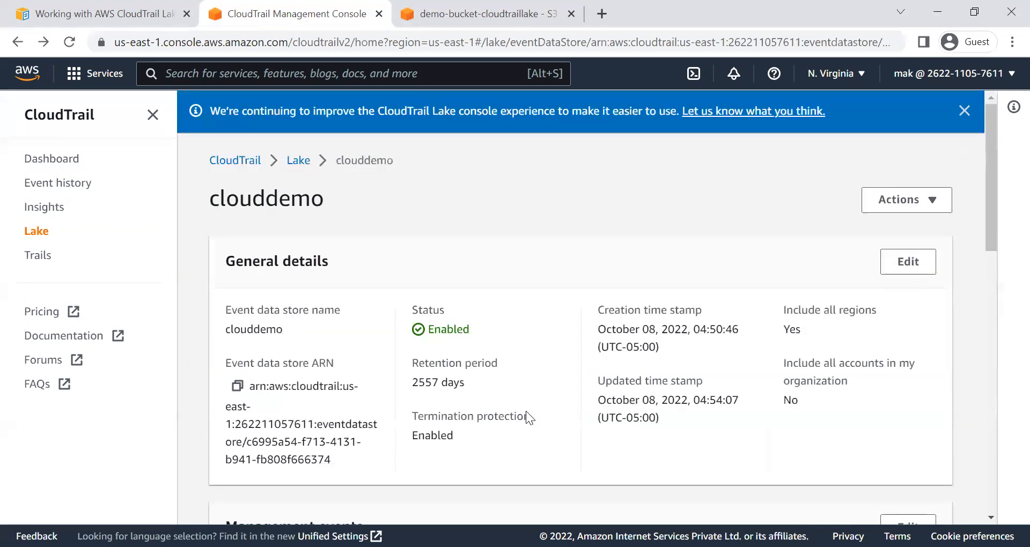
double_click(502, 322)
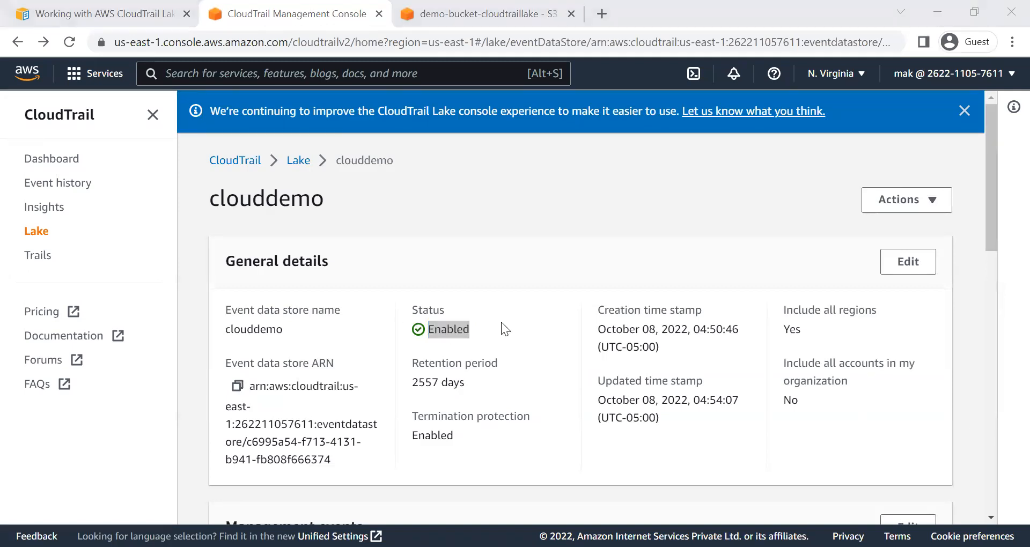
click(465, 12)
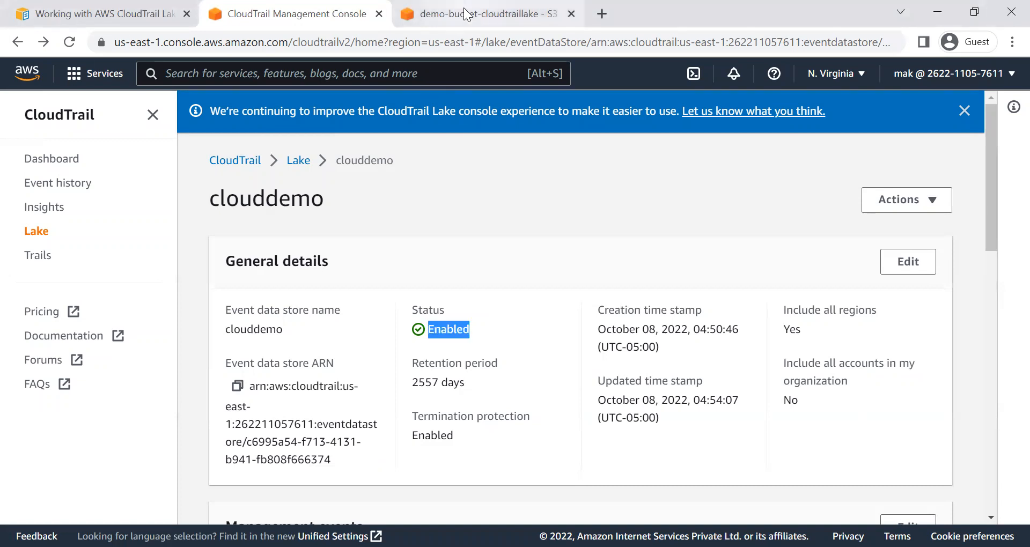
Start a new folder among the objects of demo-bucket-cloudtraillake in S3 and name it demo-folder
click(466, 12)
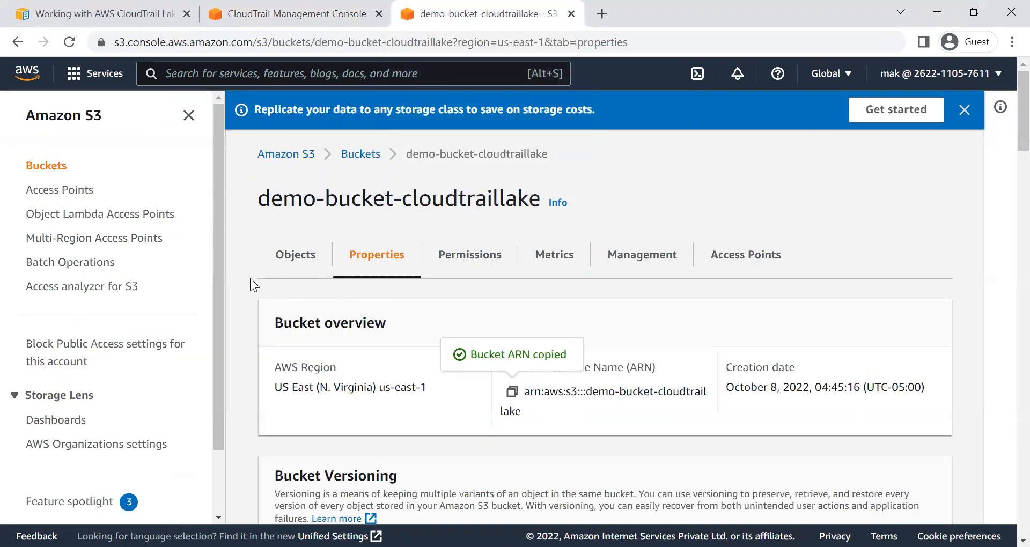
click(302, 273)
click(314, 425)
key(alt+Tab)
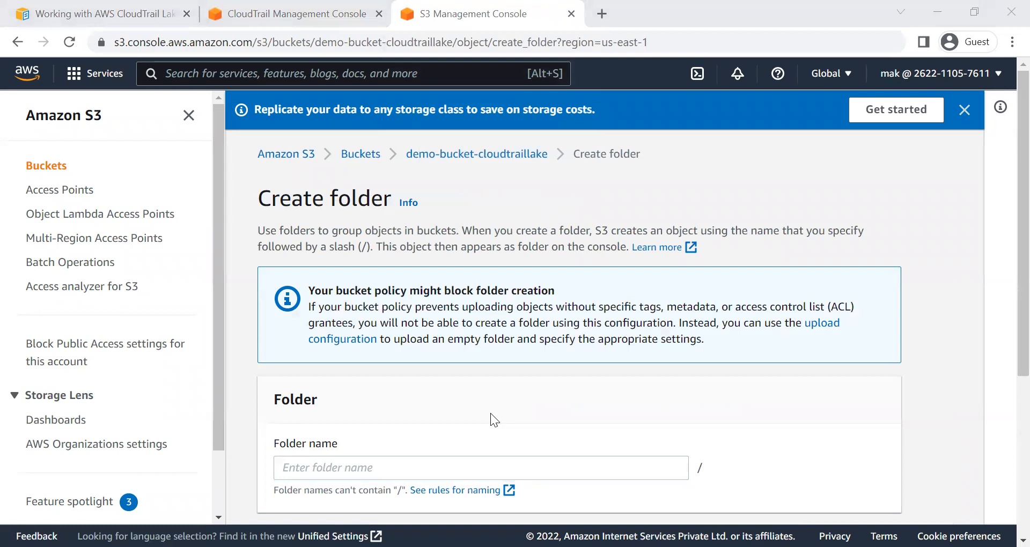
click(329, 461)
text(de)
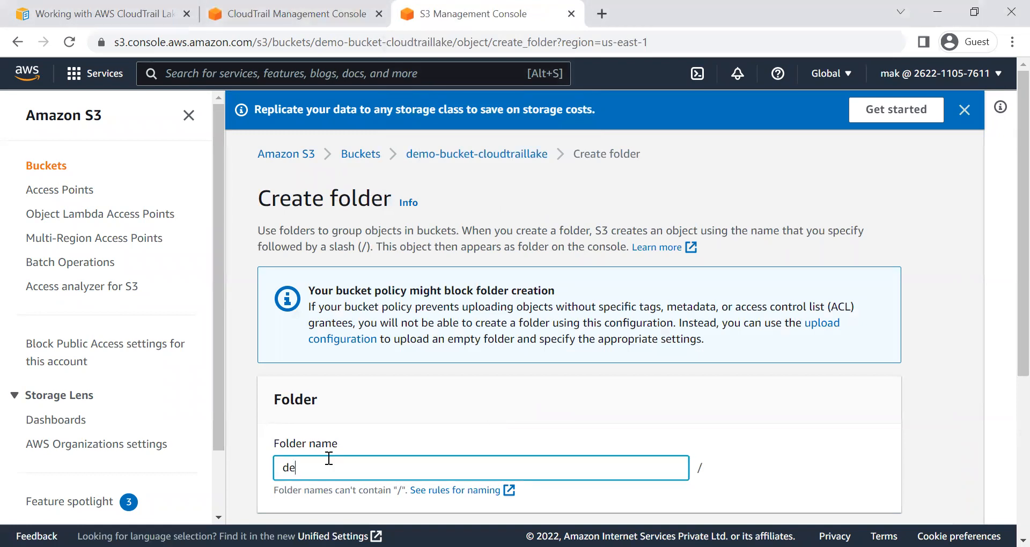
text(mo-folder)
Enable server-side encryption with Amazon S3-managed keys (SSE-S3) for the new folder and create it
scroll(329, 459, down, 5)
click(312, 459)
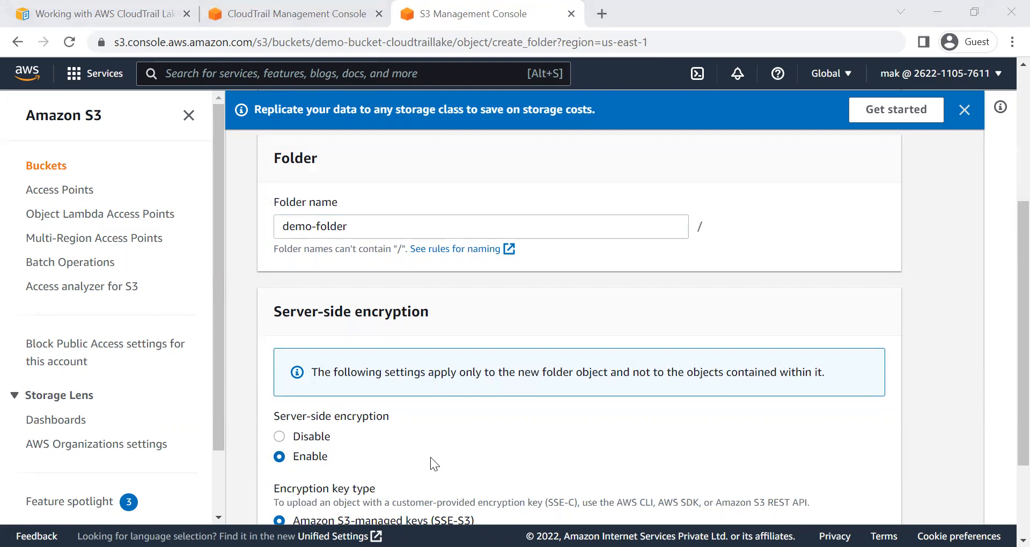
scroll(857, 498, down, 3)
click(874, 496)
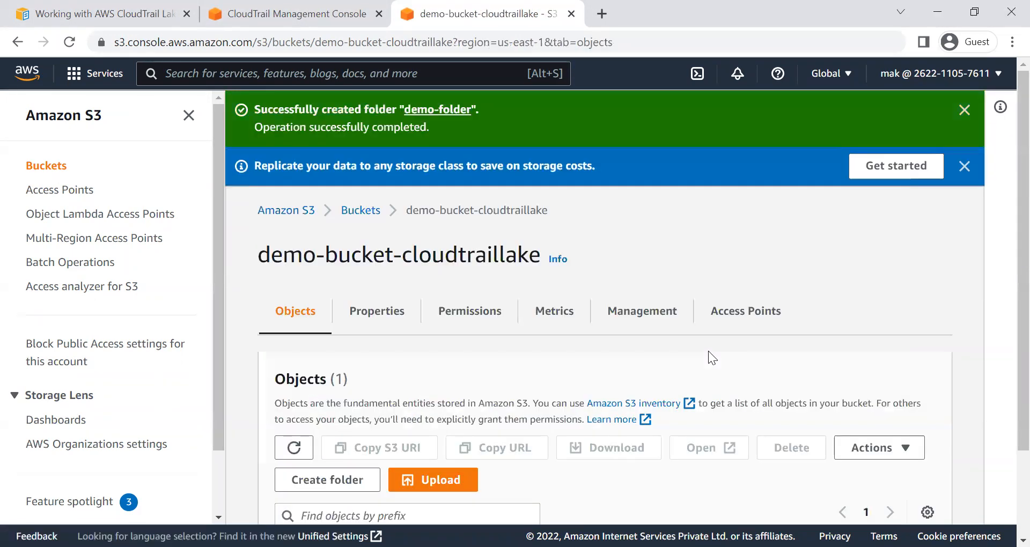
scroll(708, 351, down, 3)
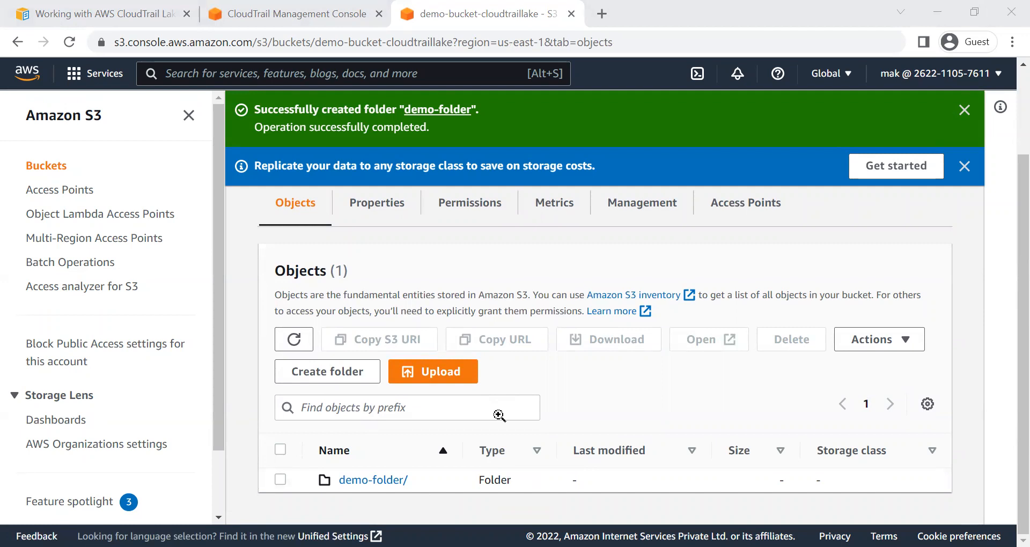
Start a new S3 bucket named demo-bucket-cloudtraillake2, checking the existing bucket's name in the CloudTrail data events
scroll(499, 415, up, 2)
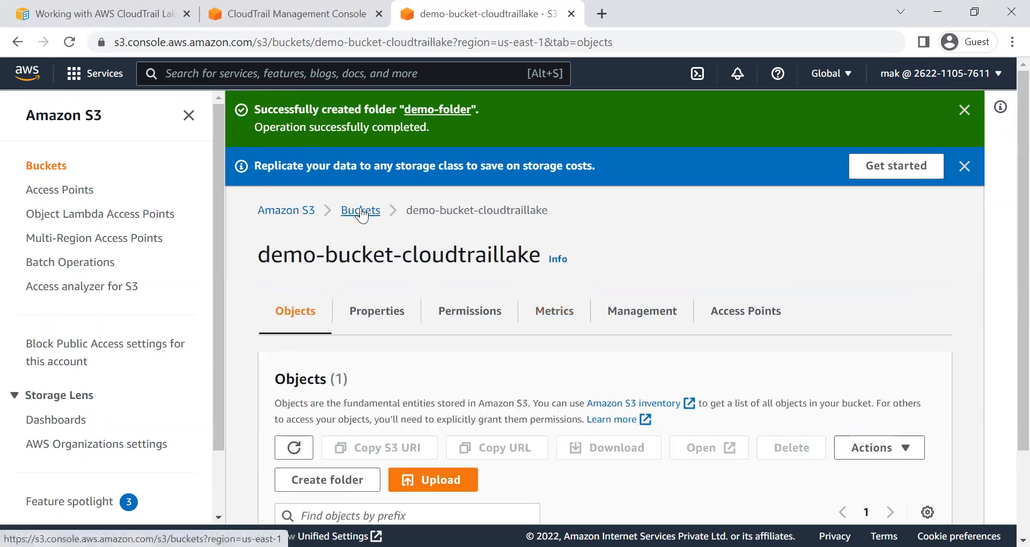
click(361, 212)
click(629, 343)
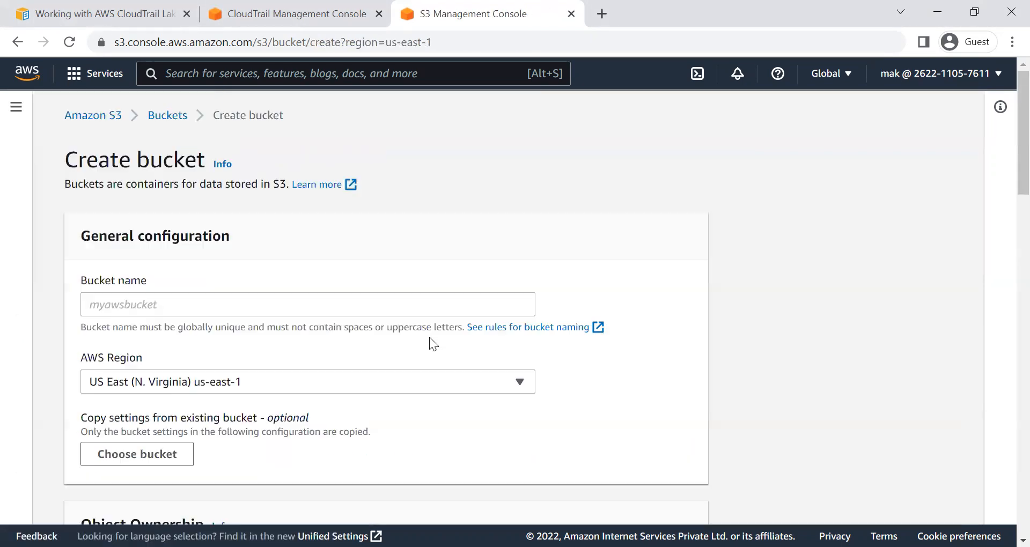
click(349, 308)
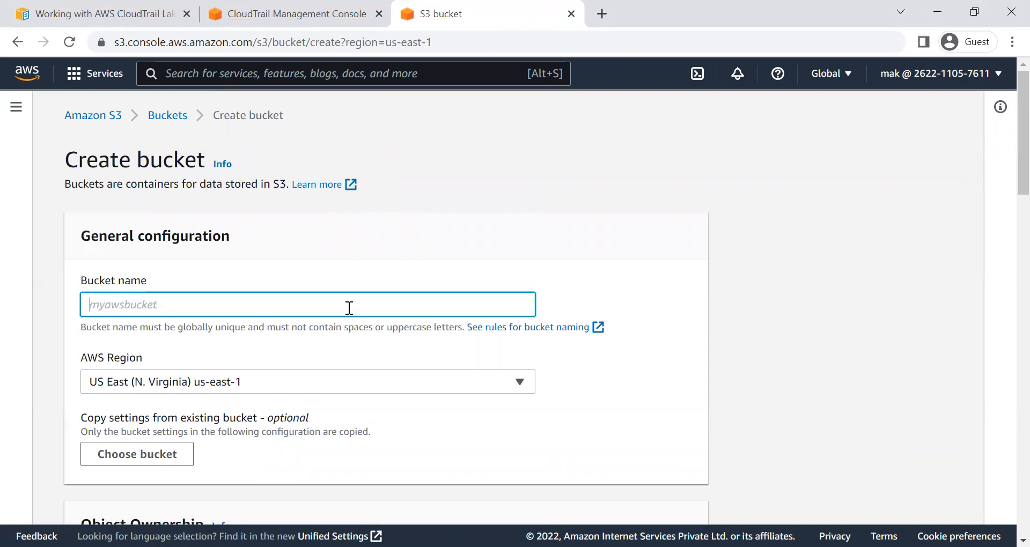
text(demo)
click(309, 7)
scroll(419, 346, down, 9)
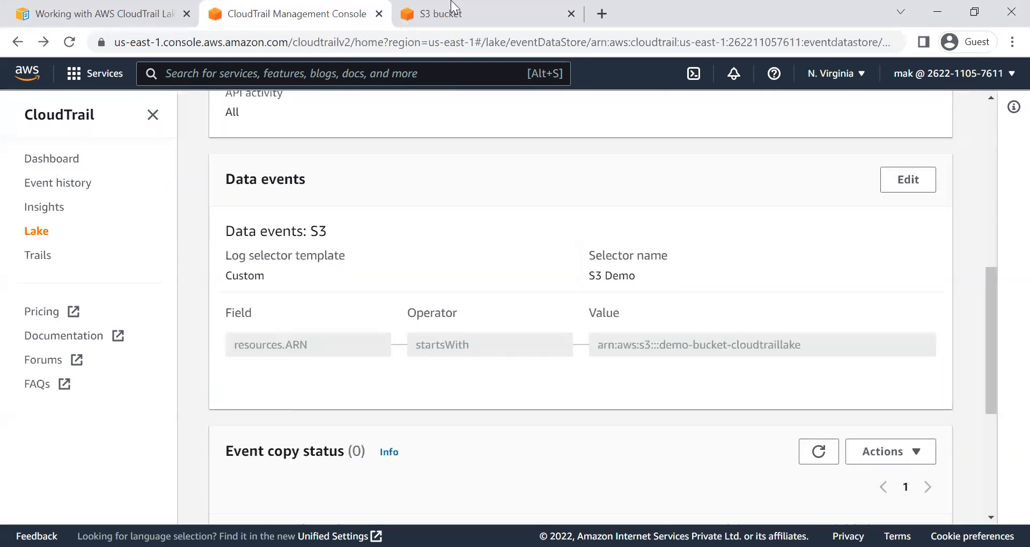
click(454, 21)
text(bucket-cloudtraillak)
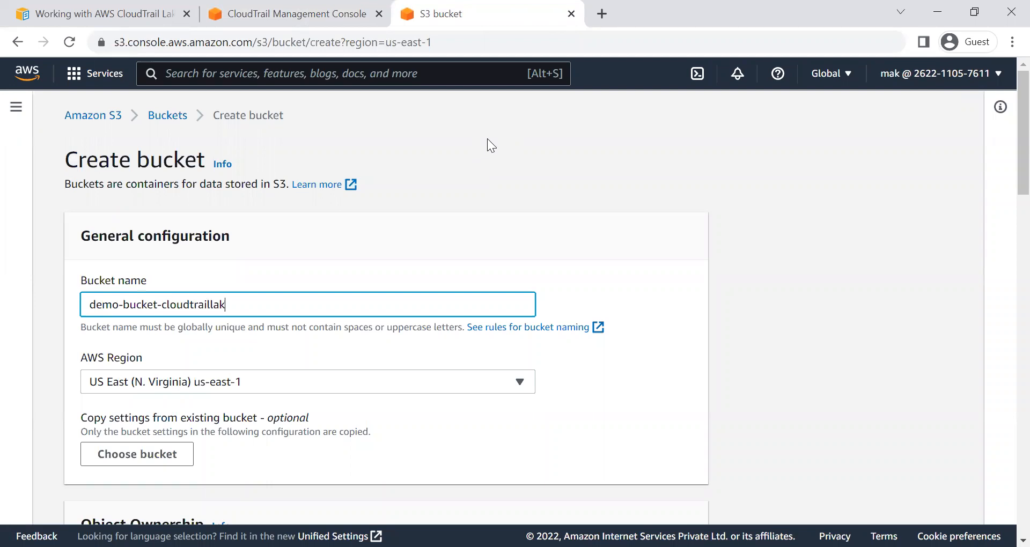
text(e2)
click(614, 257)
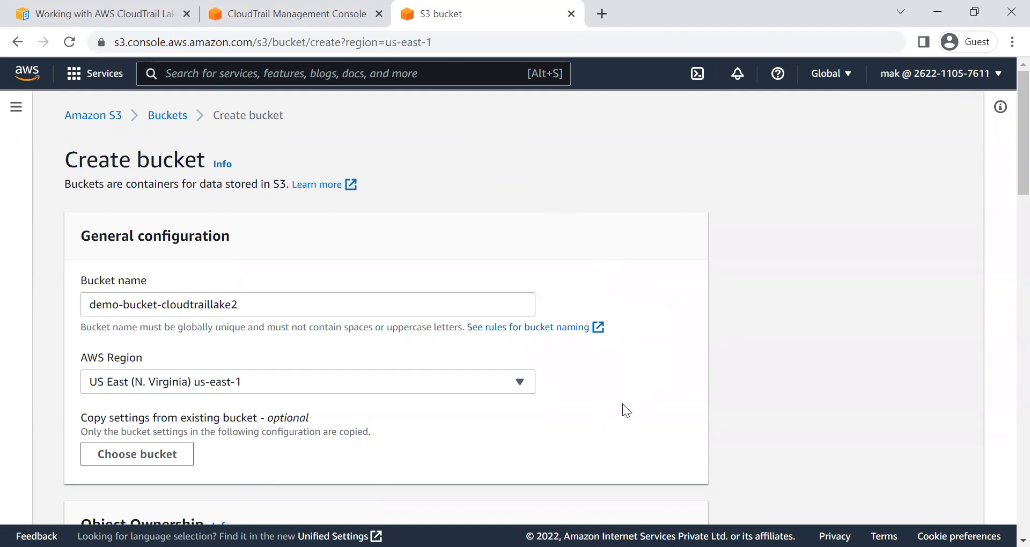
Create the bucket with ACLs, versioning and default encryption left disabled
scroll(596, 435, down, 4)
scroll(596, 436, down, 9)
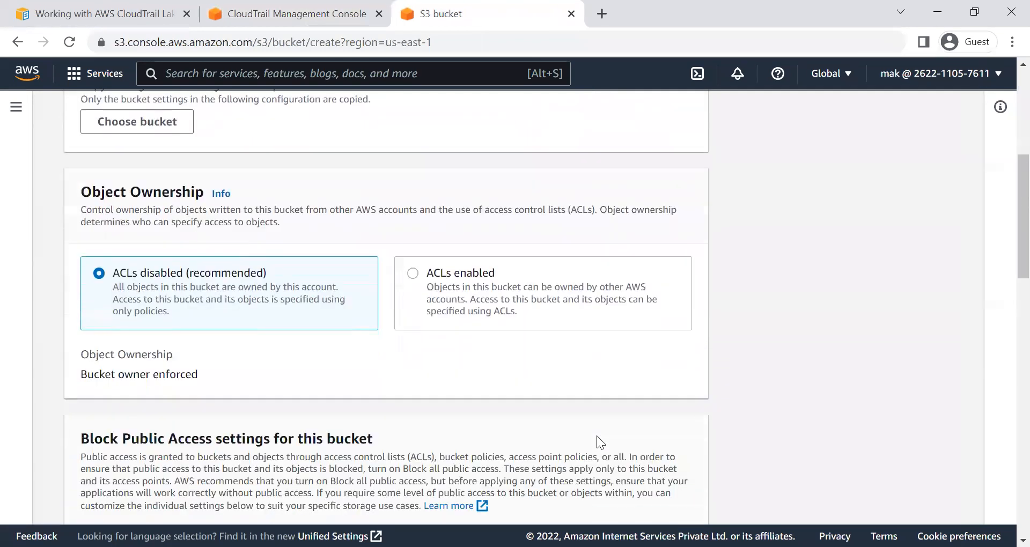
scroll(364, 434, down, 5)
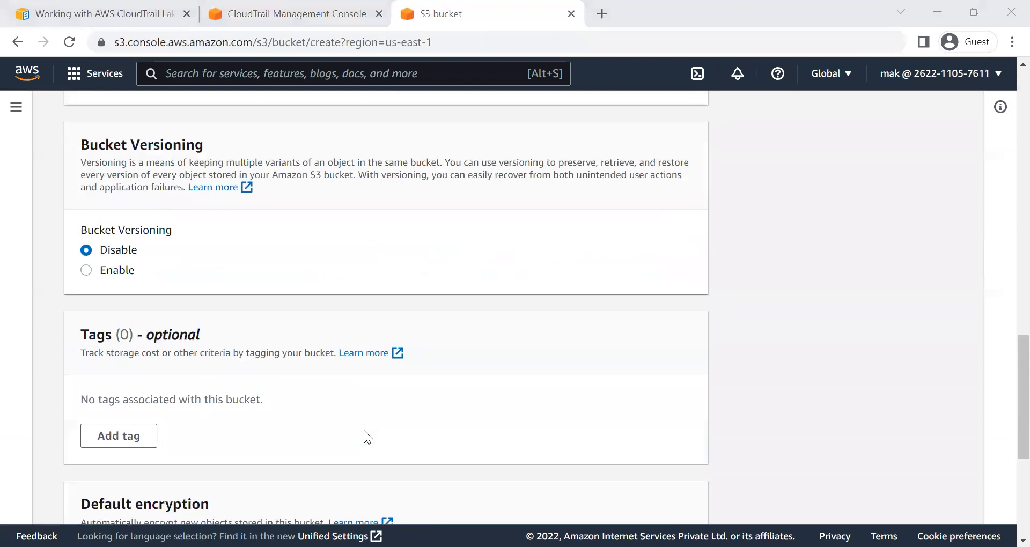
scroll(364, 430, down, 5)
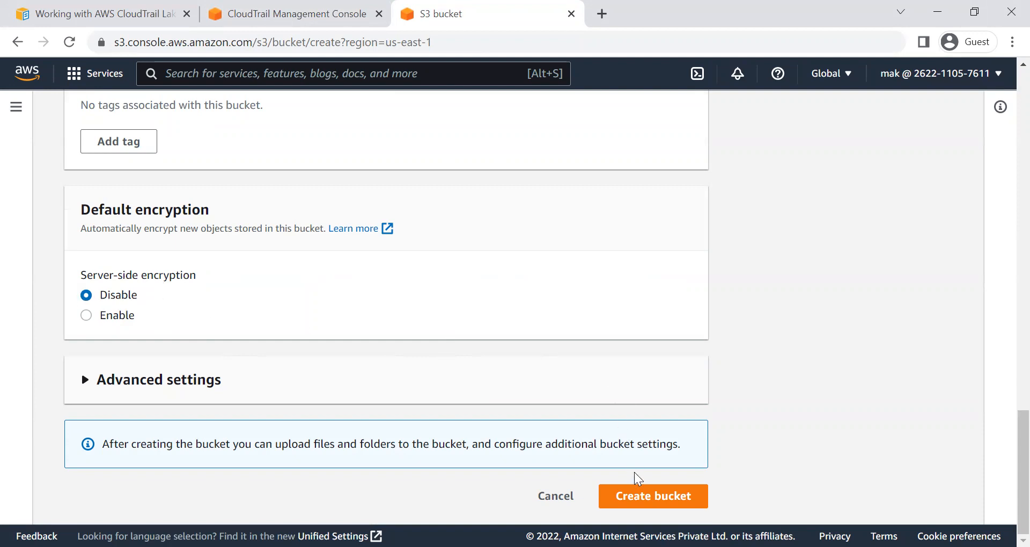
click(669, 489)
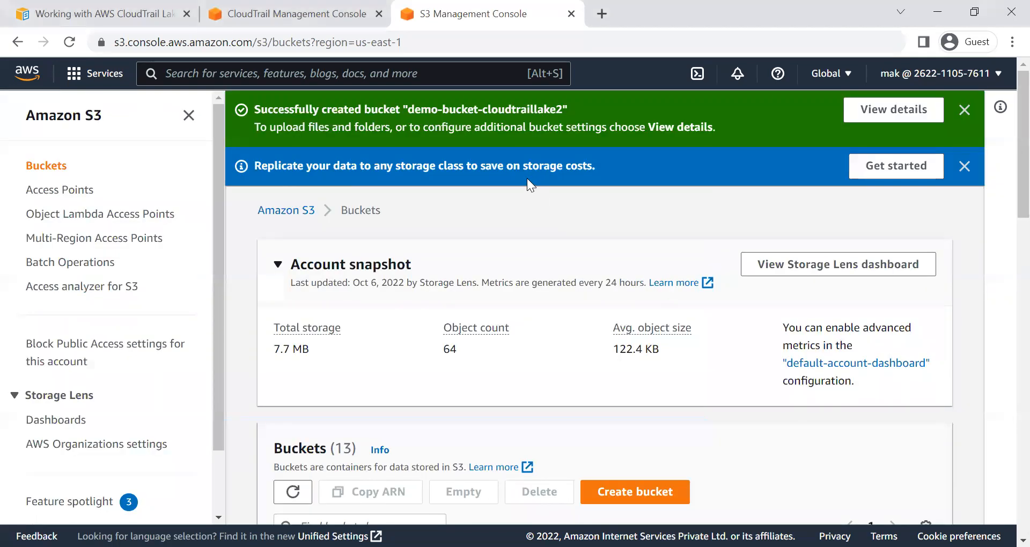
Open CloudTrail Lake's query editor and paste the prepared SQL query for S3 data events into Query 1
click(252, 11)
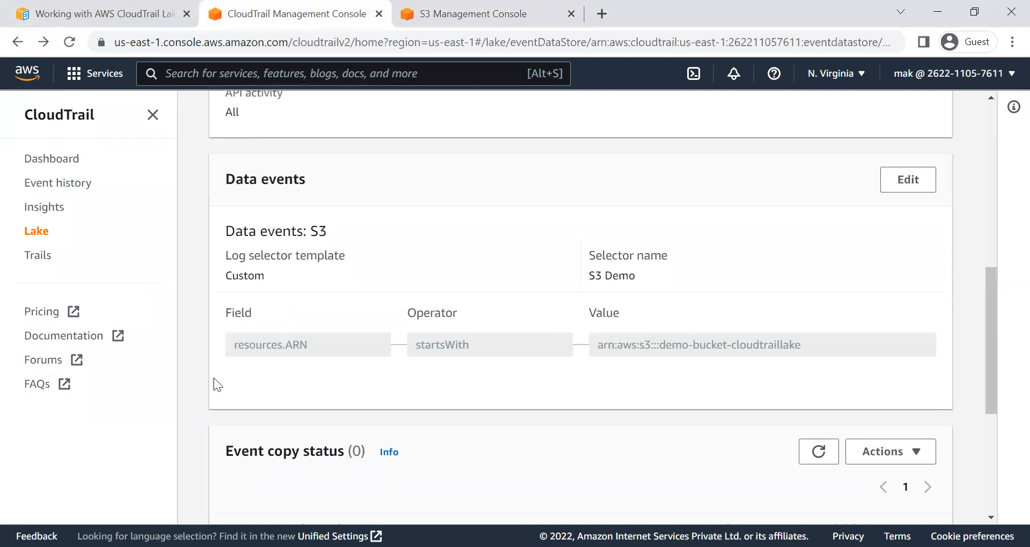
scroll(215, 378, up, 10)
click(303, 167)
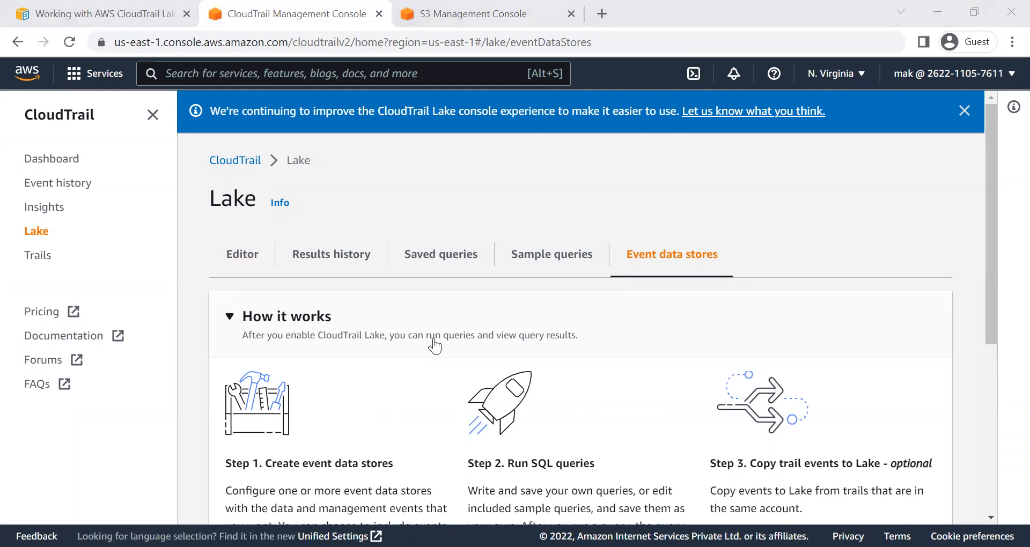
click(249, 264)
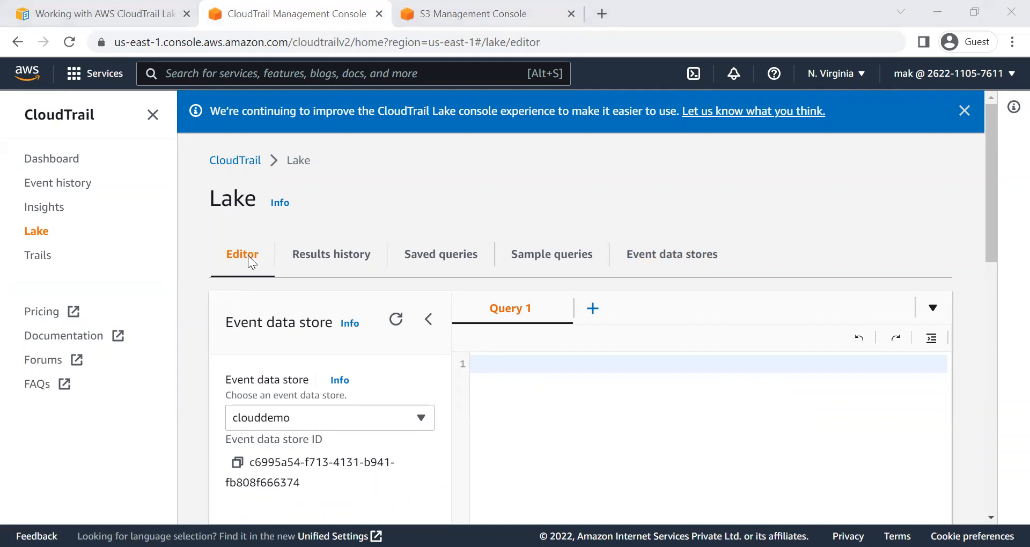
click(544, 363)
key(ctrl+v)
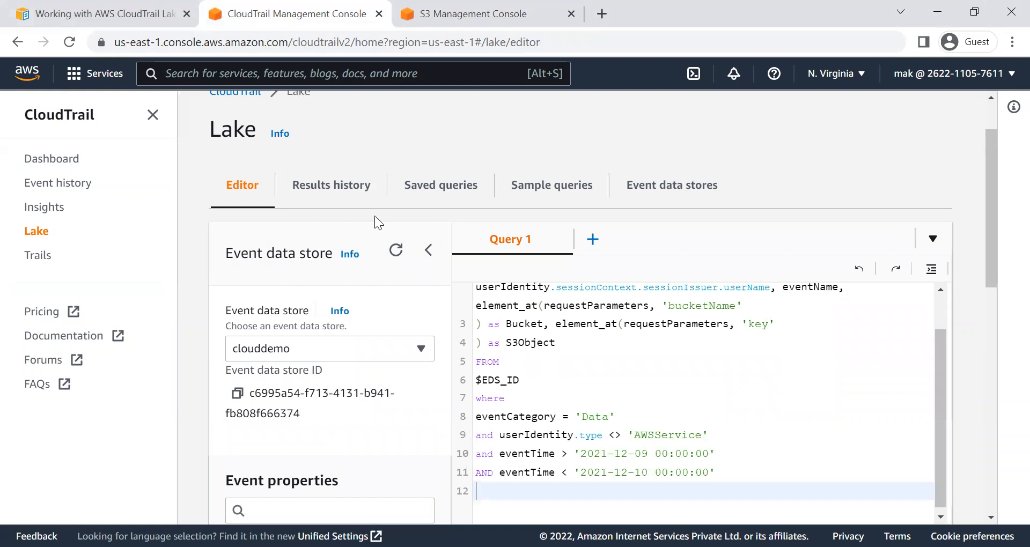
Examine the query's selected user identity fields, event name, and the Bucket and S3Object columns
scroll(809, 404, down, 2)
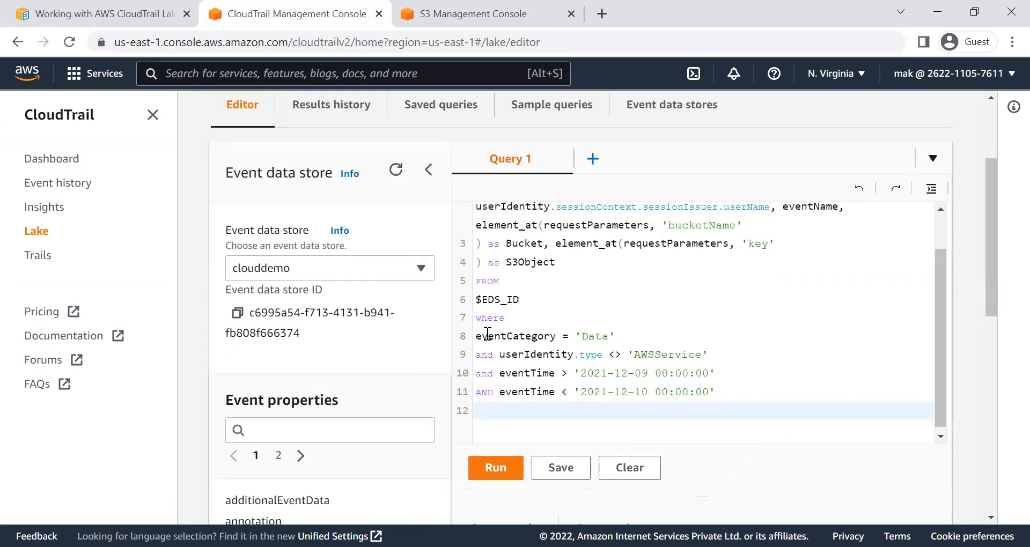
scroll(586, 319, up, 1)
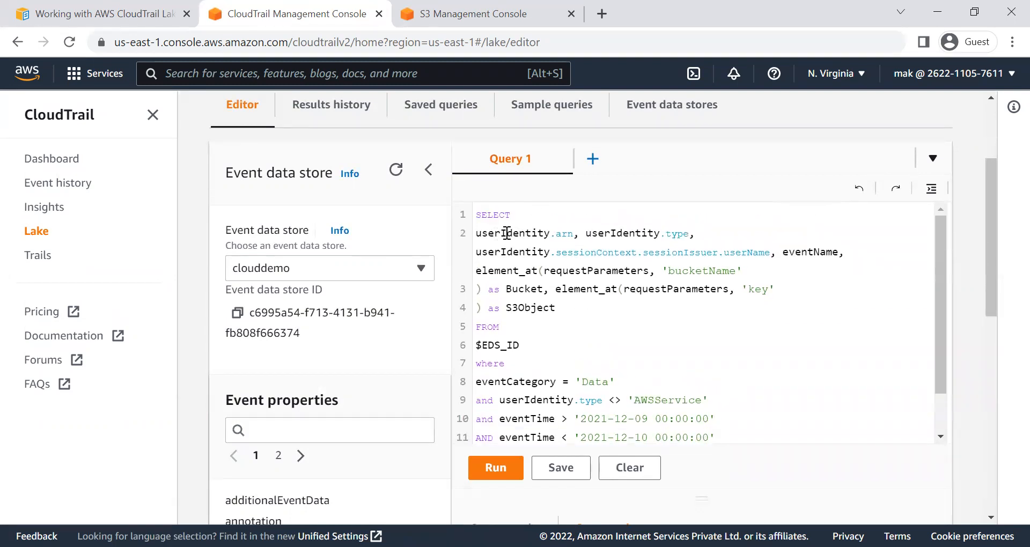
drag(499, 231, 714, 237)
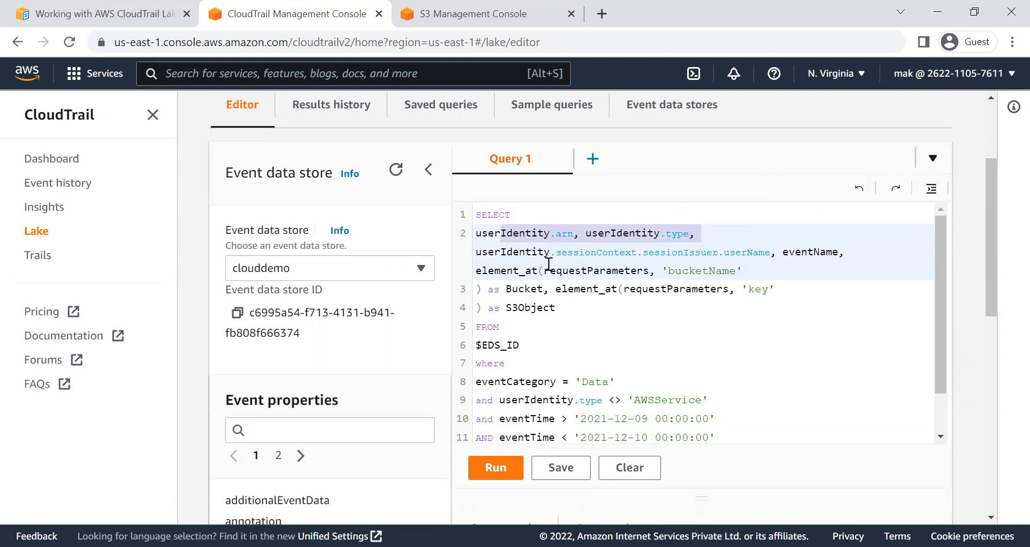
drag(562, 260, 708, 252)
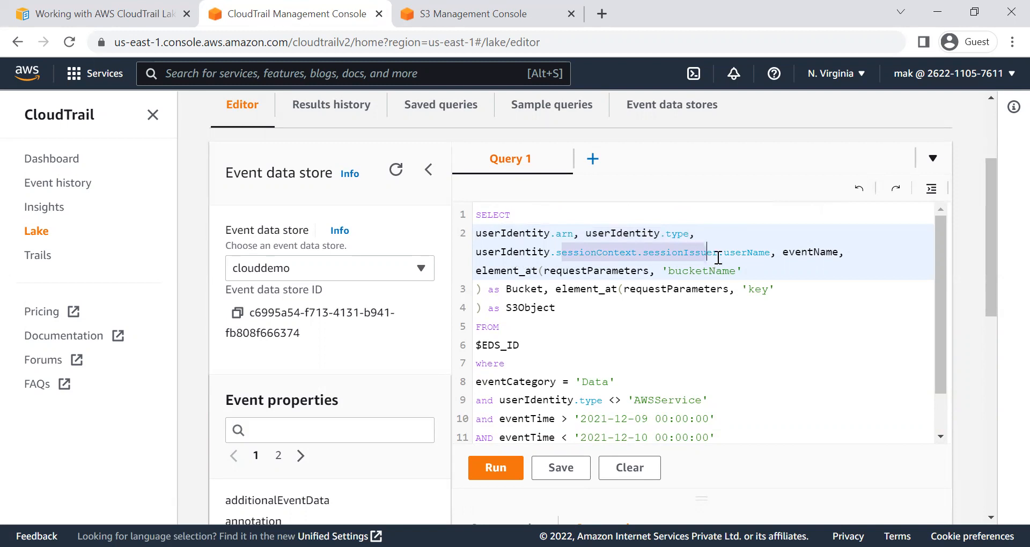
click(851, 253)
shift+click(482, 233)
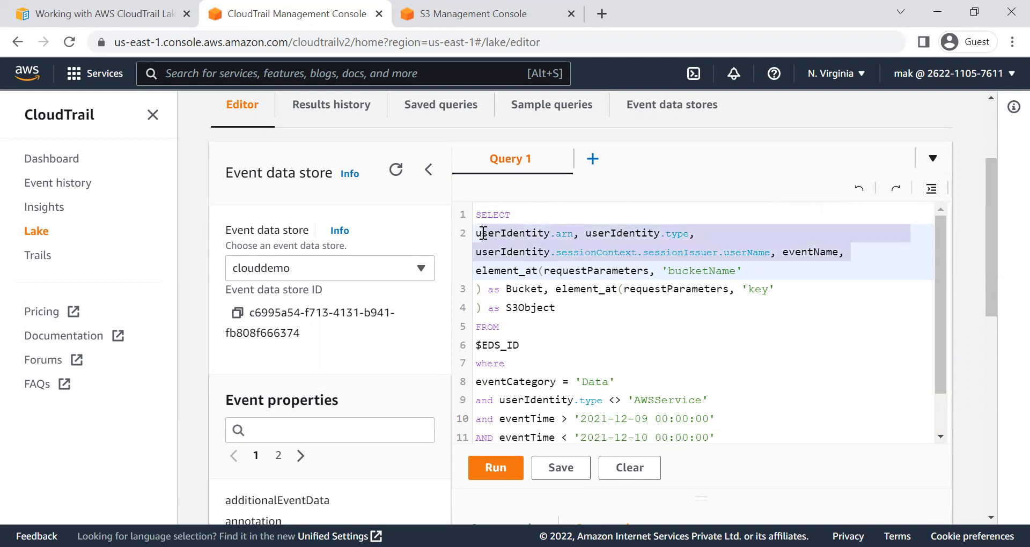
click(583, 307)
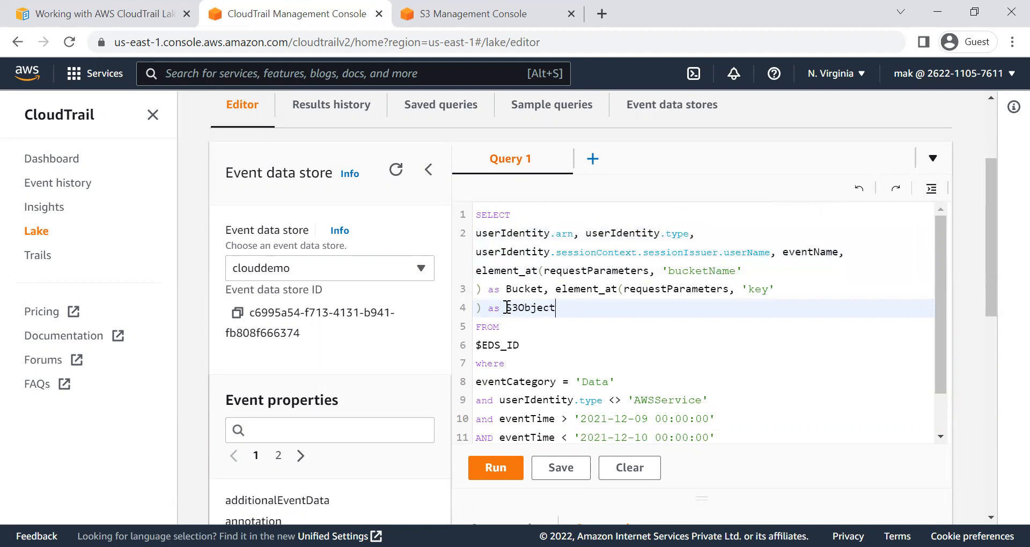
drag(506, 307, 570, 307)
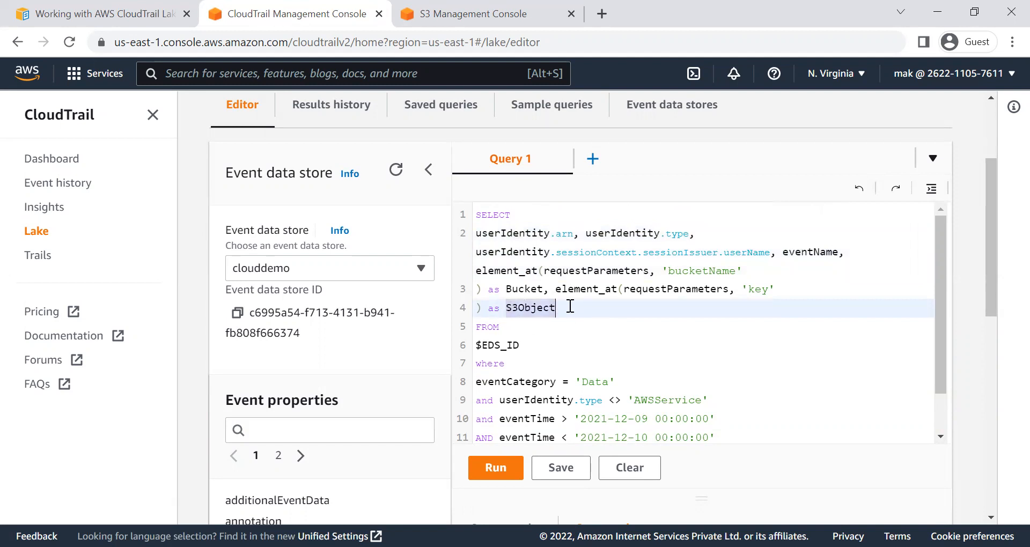
Copy the clouddemo event data store's ID and replace the $EDS_ID placeholder in the query with it
click(519, 346)
drag(519, 346, 459, 354)
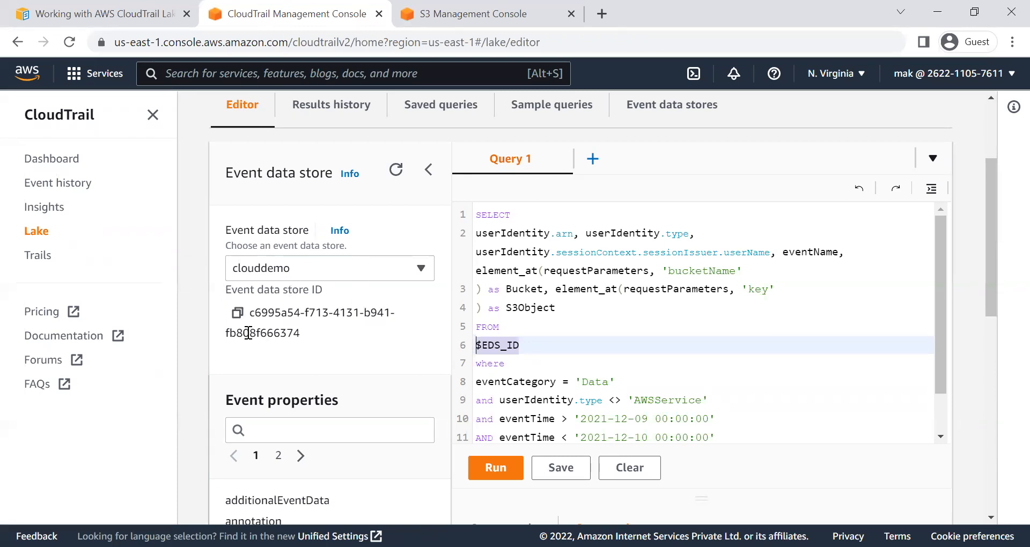
click(282, 271)
click(282, 271)
click(270, 269)
click(237, 319)
click(236, 319)
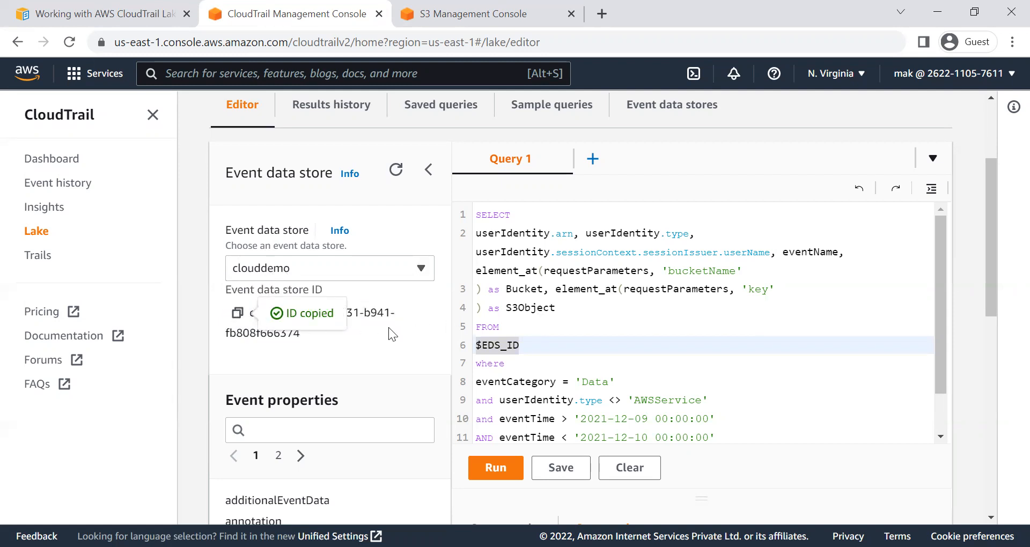
double_click(532, 347)
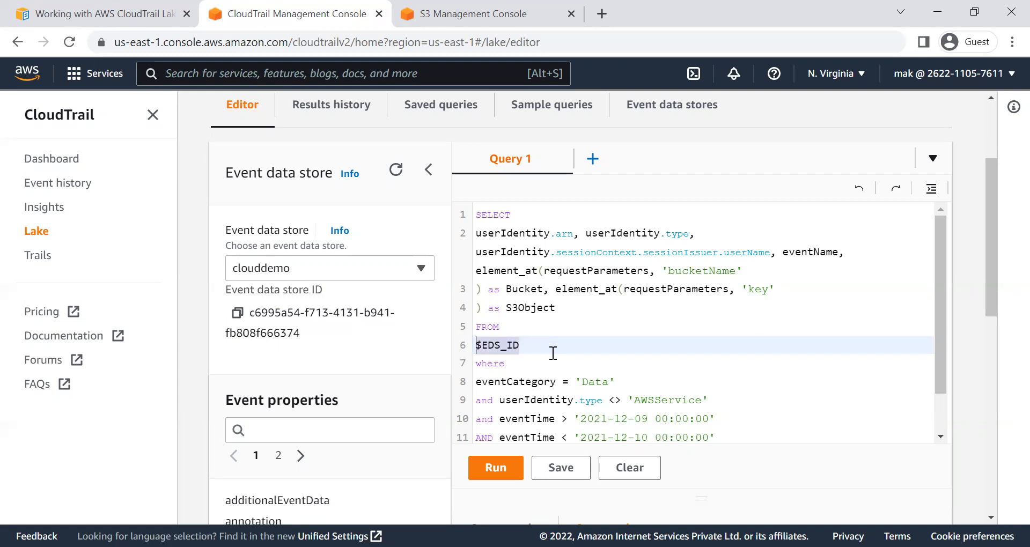
key(ctrl+v)
click(596, 363)
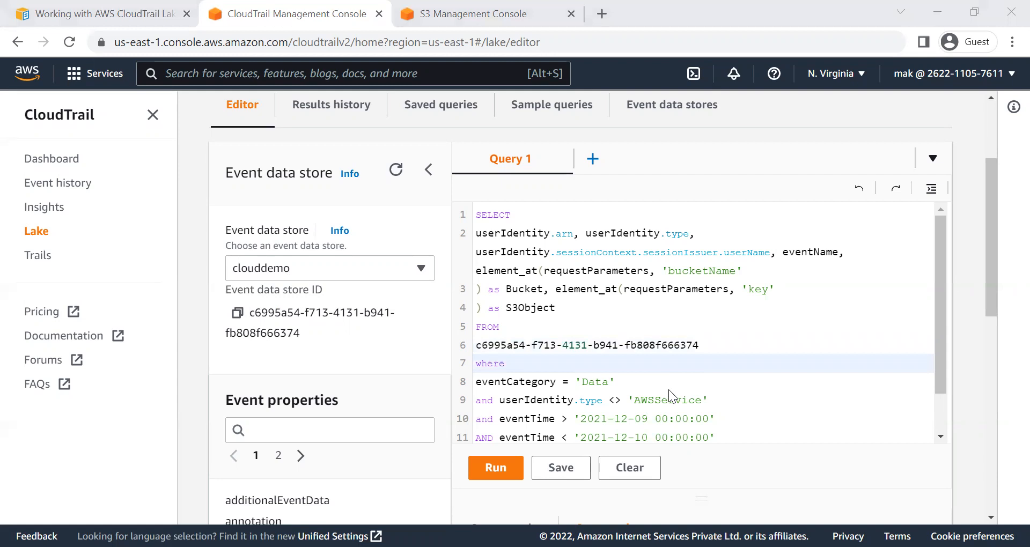
Change the year and month of both eventTime filter dates in the query to 2022-10
scroll(668, 390, down, 2)
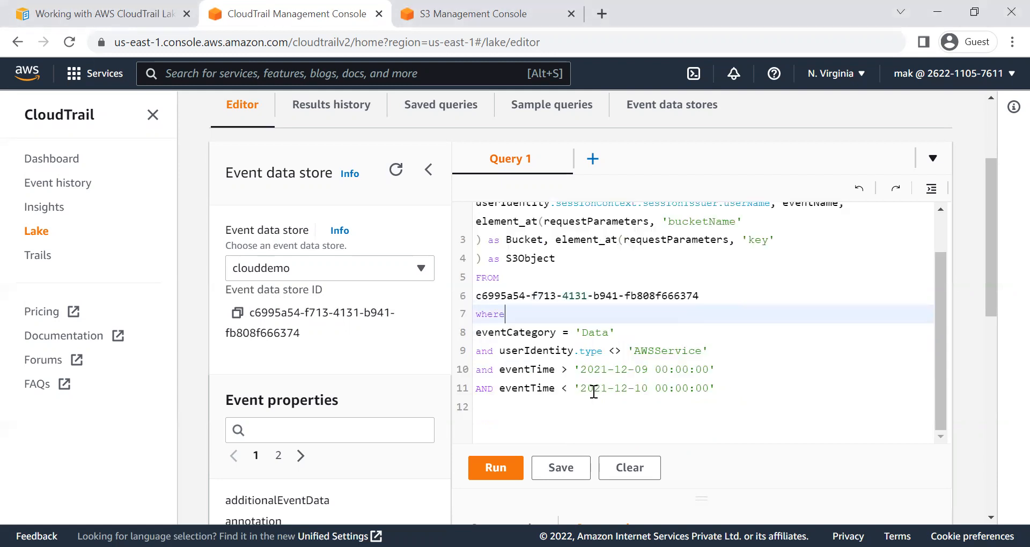
click(491, 369)
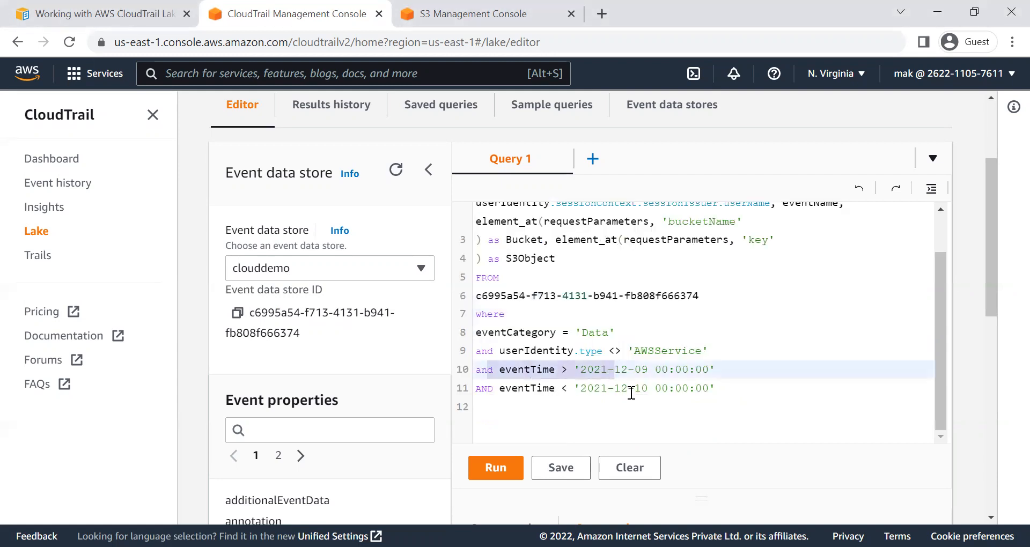
click(600, 392)
click(607, 370)
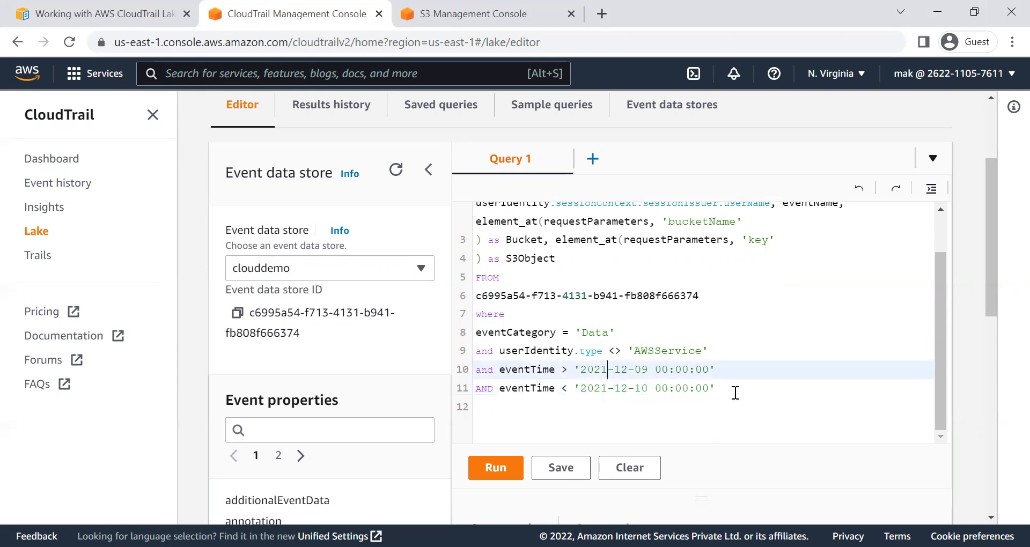
key(BackSpace)
text(2)
key(Right)
key(Right)
key(Right)
key(BackSpace)
text(0)
key(Down)
key(BackSpace)
text(0)
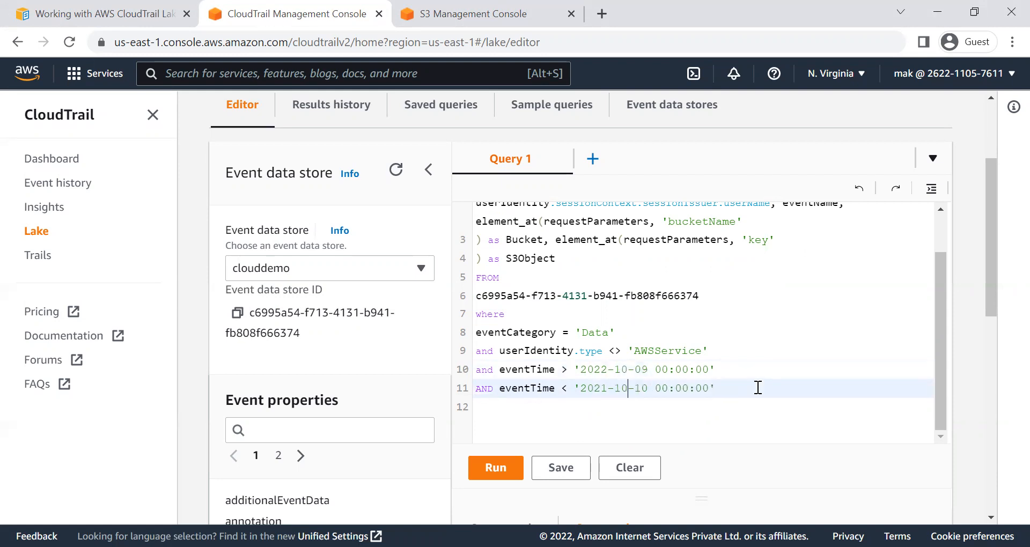
key(Left)
key(Left)
key(Left)
key(BackSpace)
text(2)
key(Right)
key(Right)
key(Right)
key(Right)
key(Right)
key(Right)
key(Up)
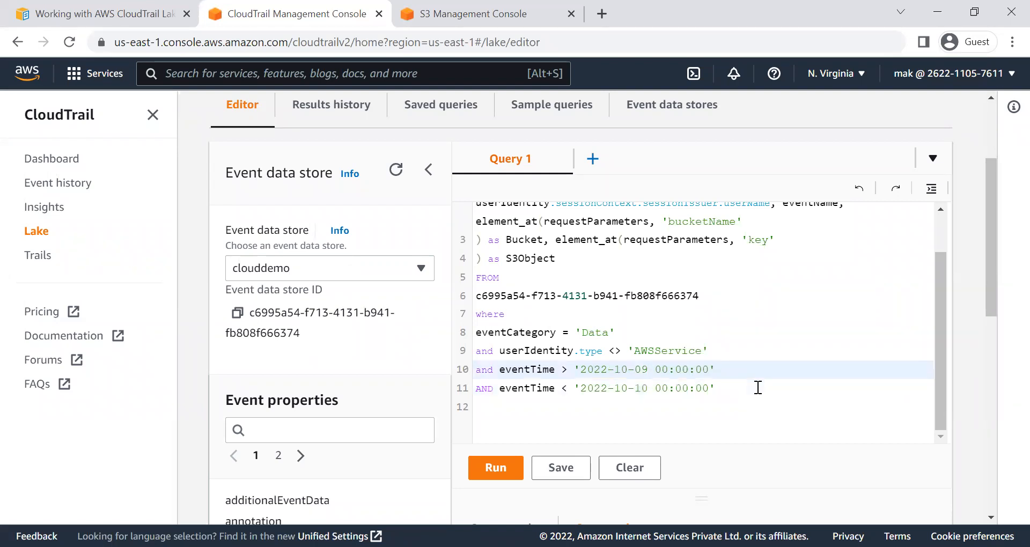
key(BackSpace)
text(8)
key(Down)
key(BackSpace)
key(BackSpace)
text(08)
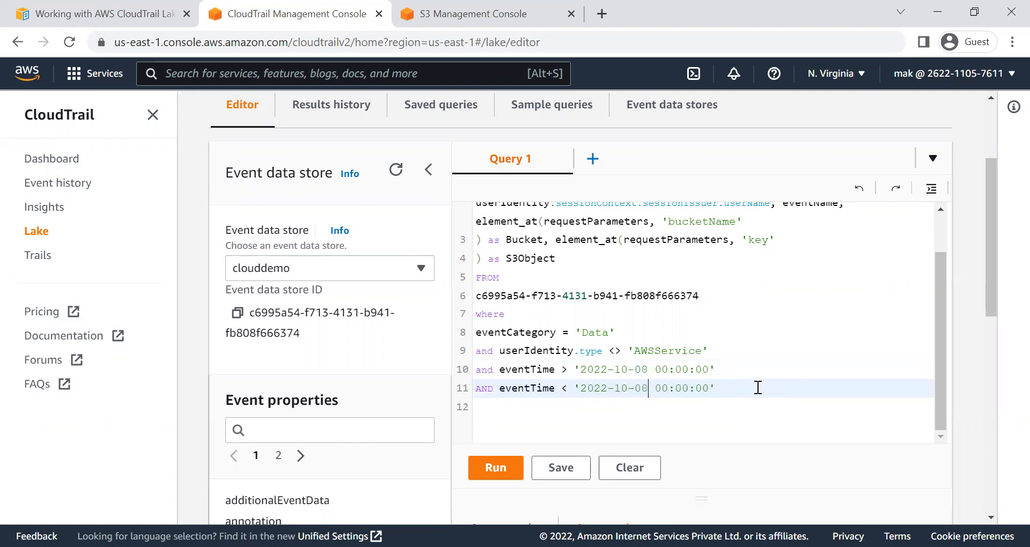
key(Right)
key(Right)
key(BackSpace)
key(BackSpace)
text(23)
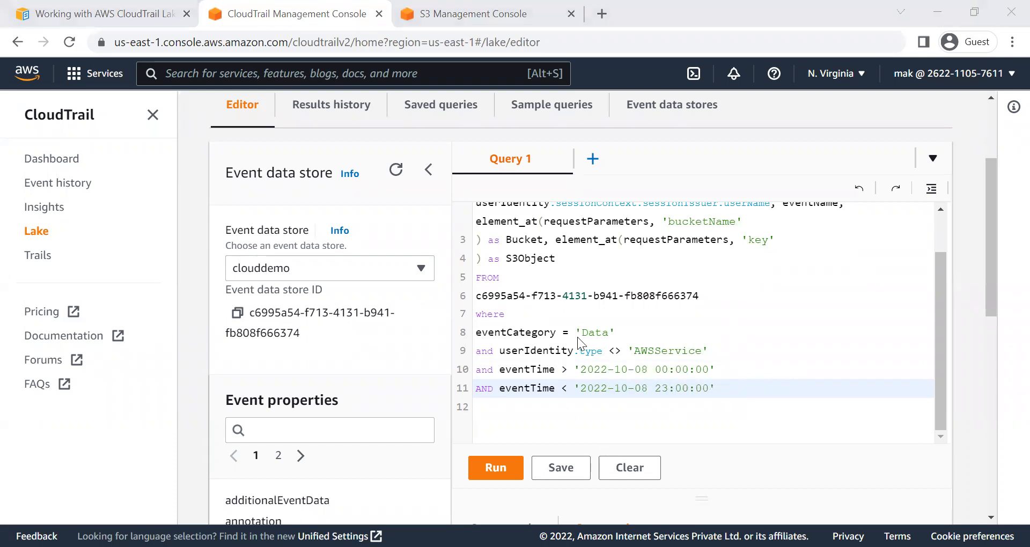
Run the query and check its command output and query results
drag(708, 350, 502, 225)
click(561, 292)
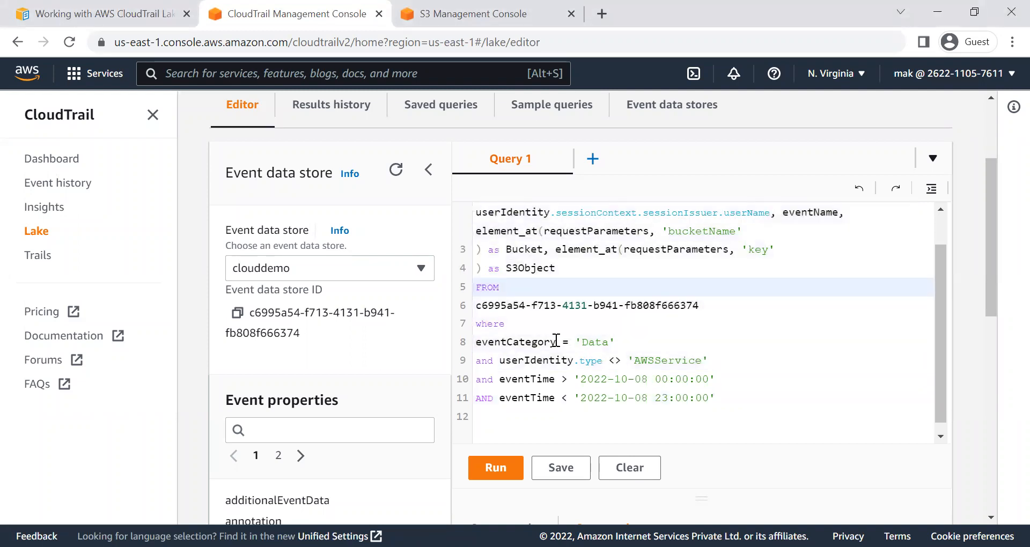
click(496, 471)
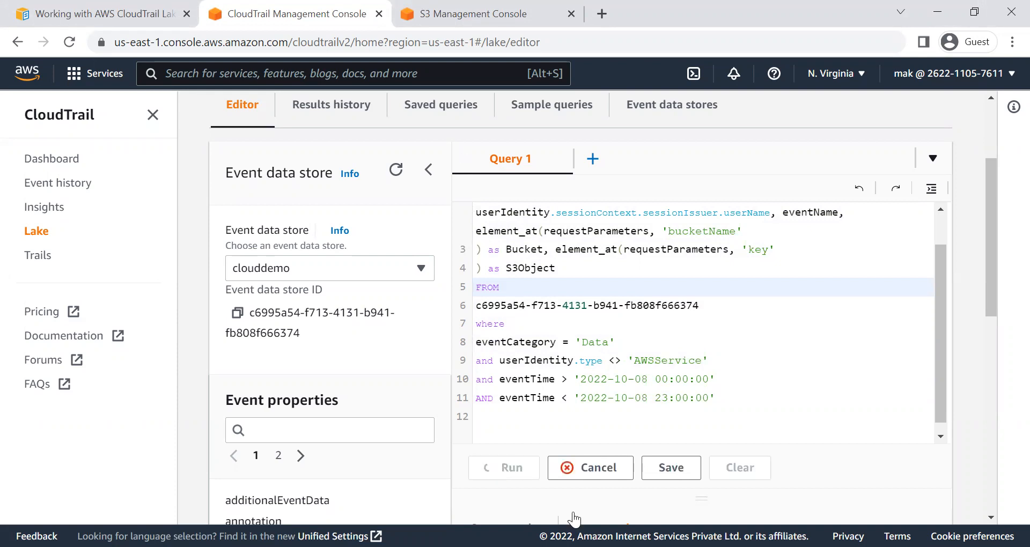
scroll(846, 471, down, 3)
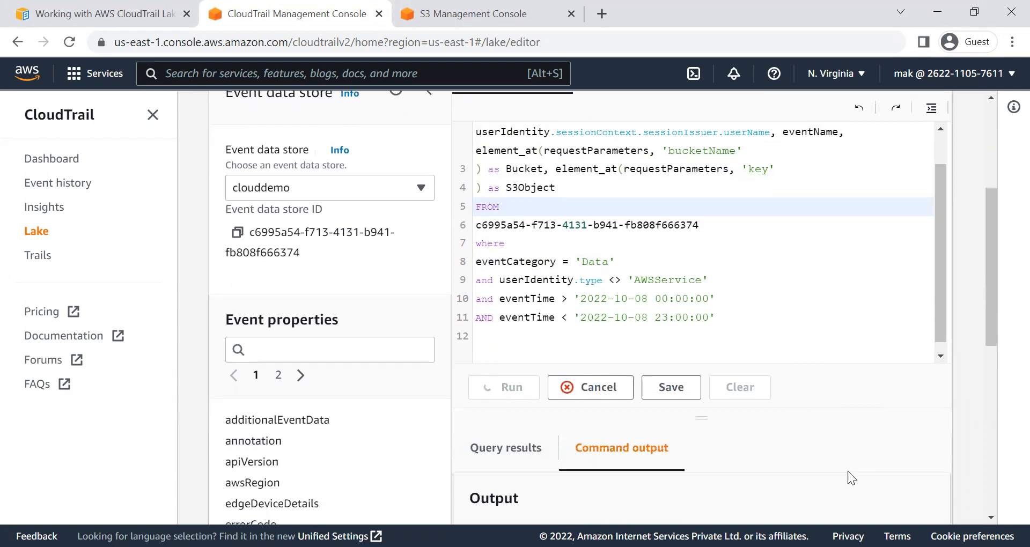
scroll(848, 469, down, 4)
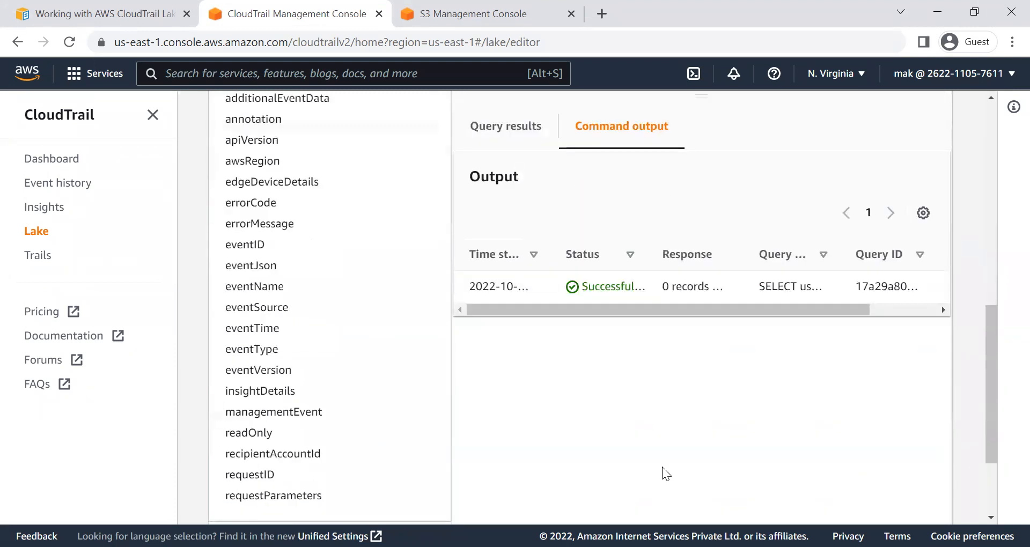
scroll(666, 473, up, 1)
click(486, 209)
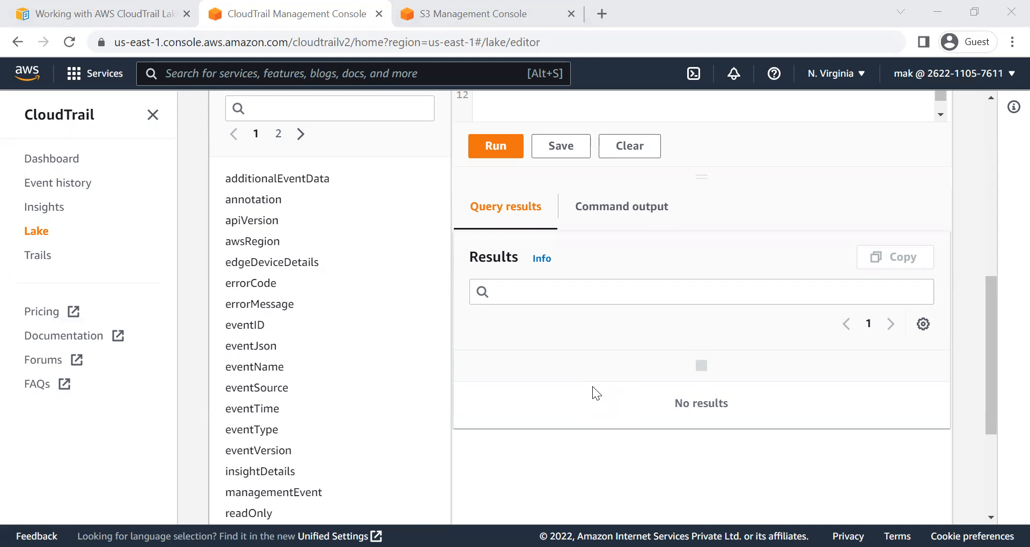
Move the eventTime start date back to 2022-10-01 and run the query again
scroll(755, 392, up, 3)
scroll(721, 267, up, 2)
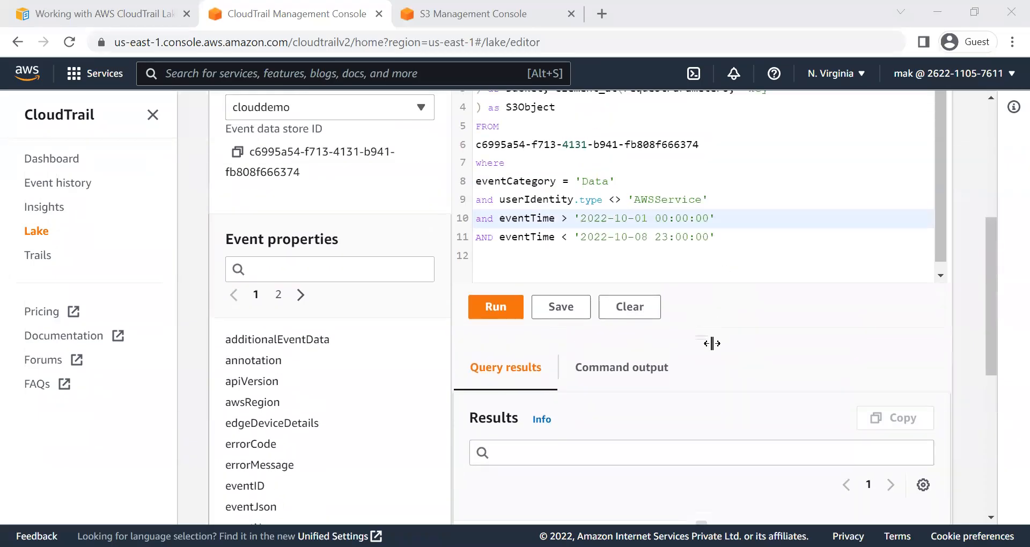
scroll(723, 347, up, 3)
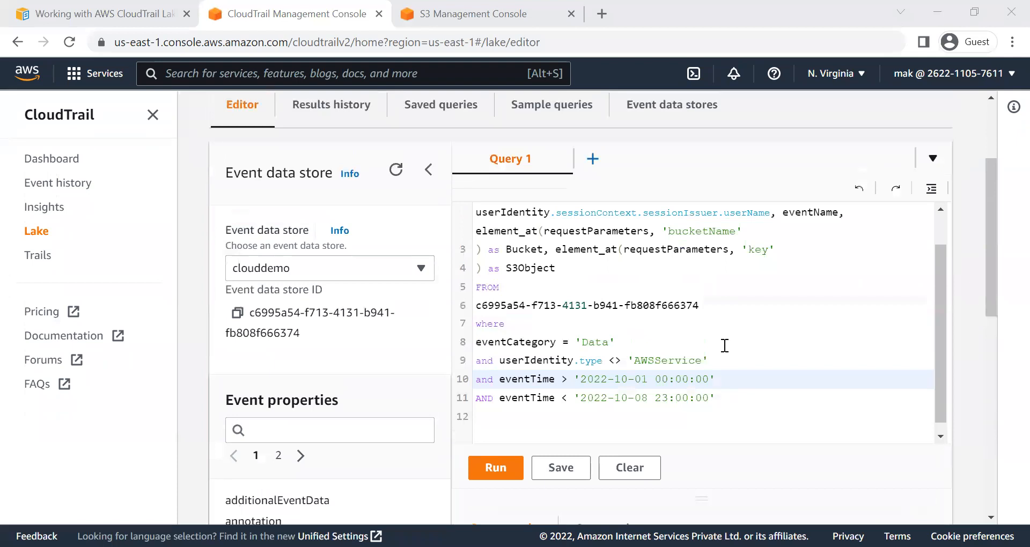
scroll(768, 471, down, 3)
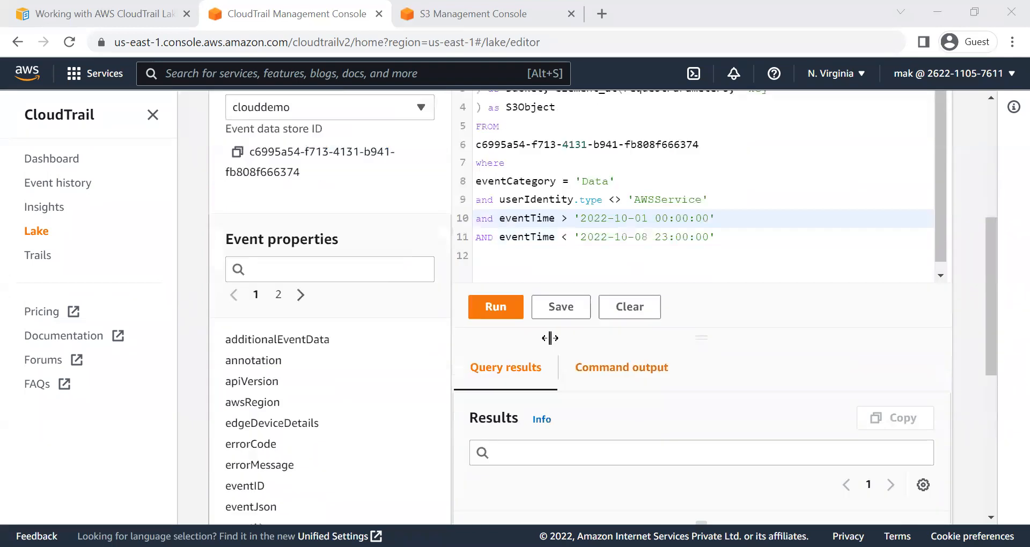
click(501, 312)
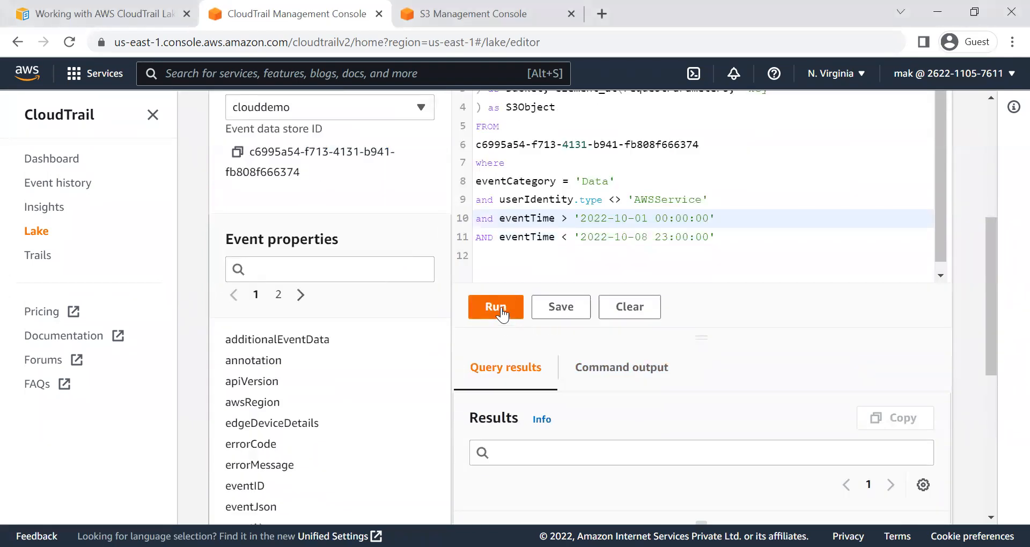
click(501, 312)
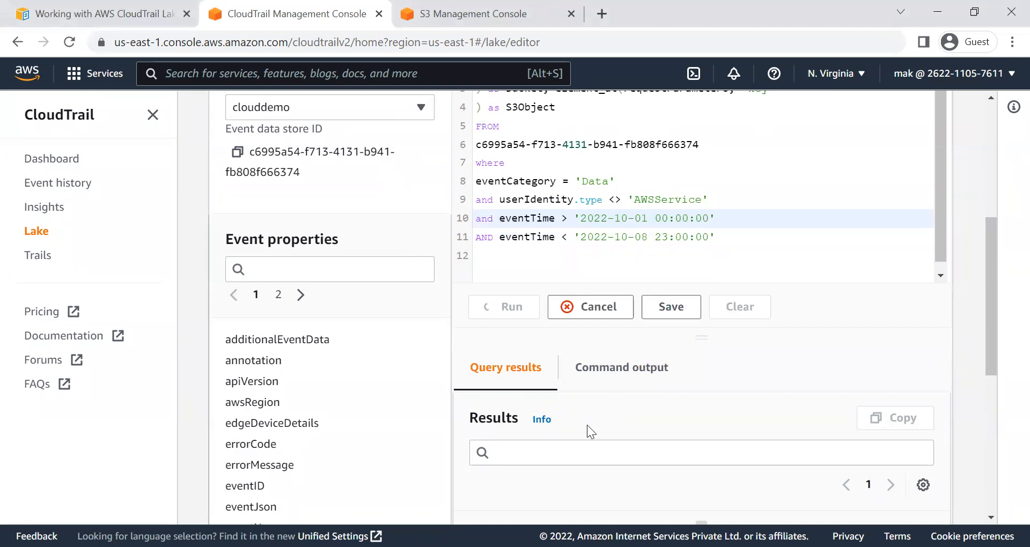
scroll(646, 403, down, 2)
scroll(646, 402, up, 2)
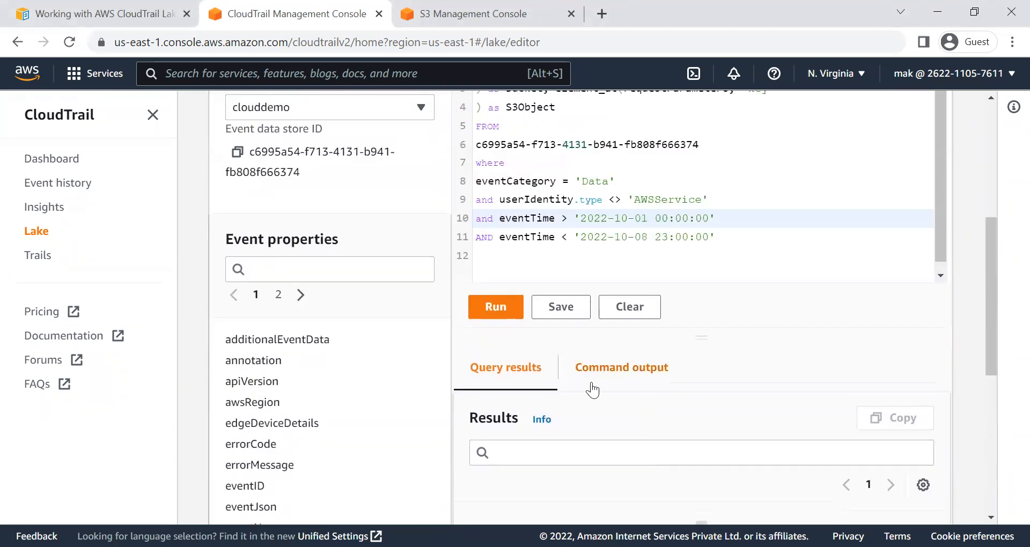
Start saving the query under the name "Changes to S3 resources"
scroll(681, 402, up, 4)
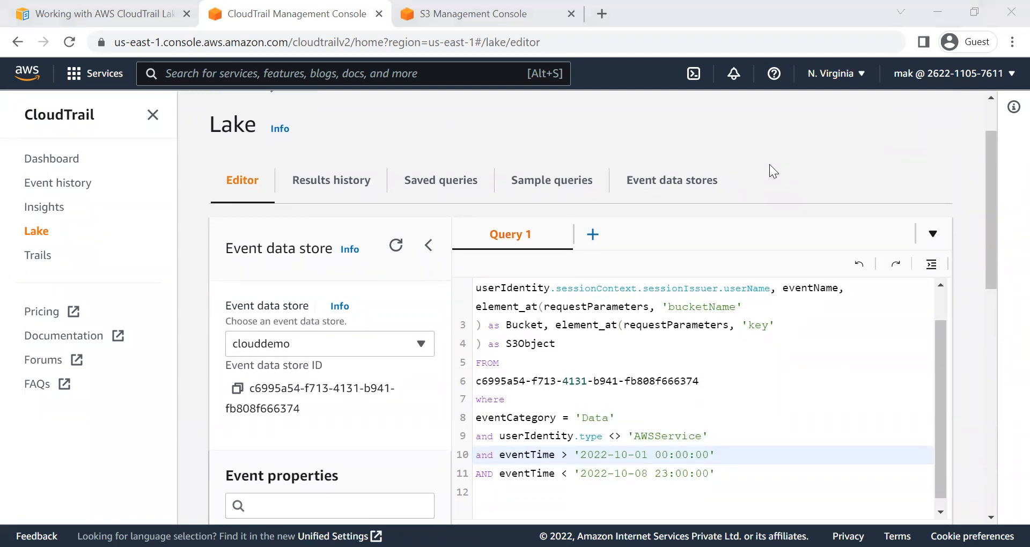
scroll(769, 164, down, 4)
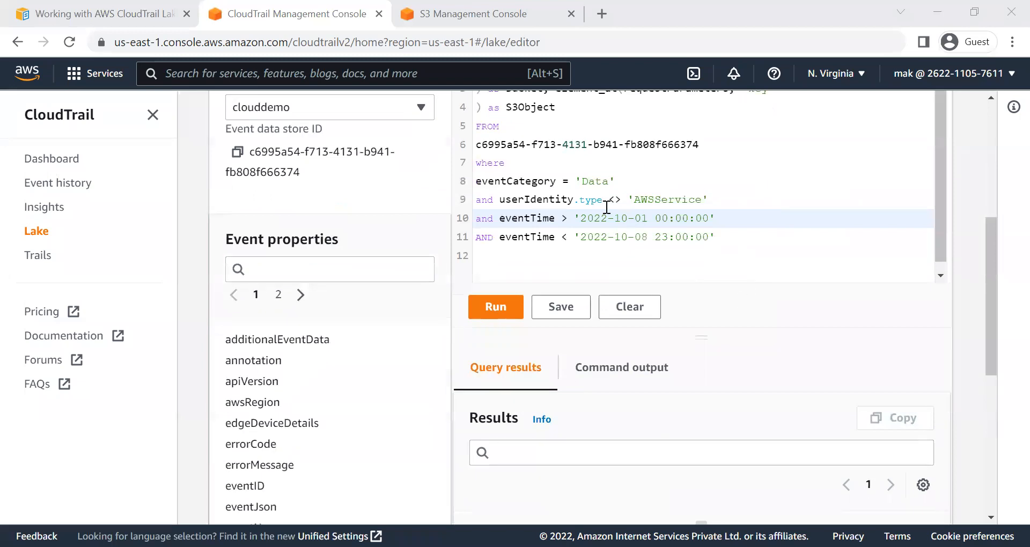
scroll(606, 207, up, 2)
scroll(725, 329, up, 2)
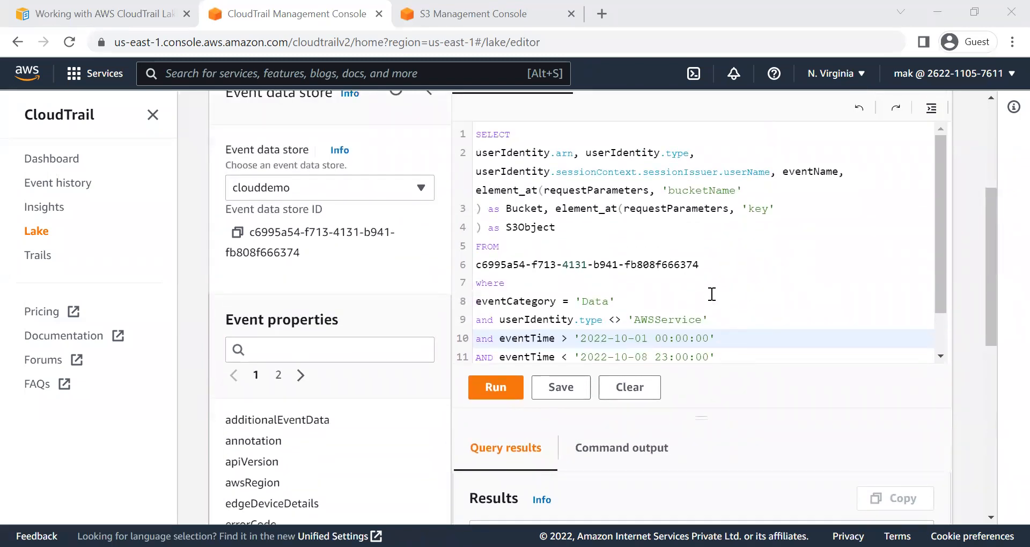
click(561, 388)
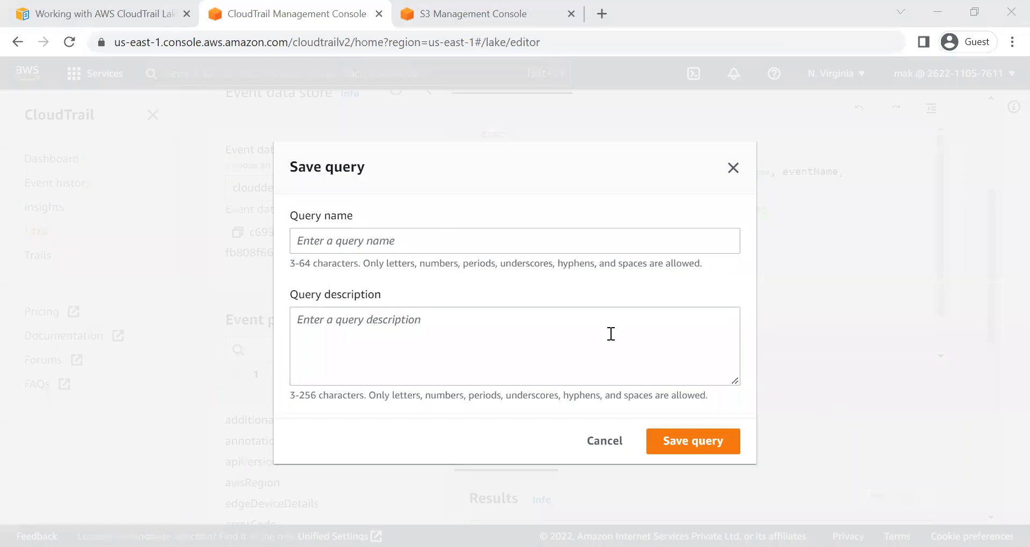
click(439, 243)
text(Changes )
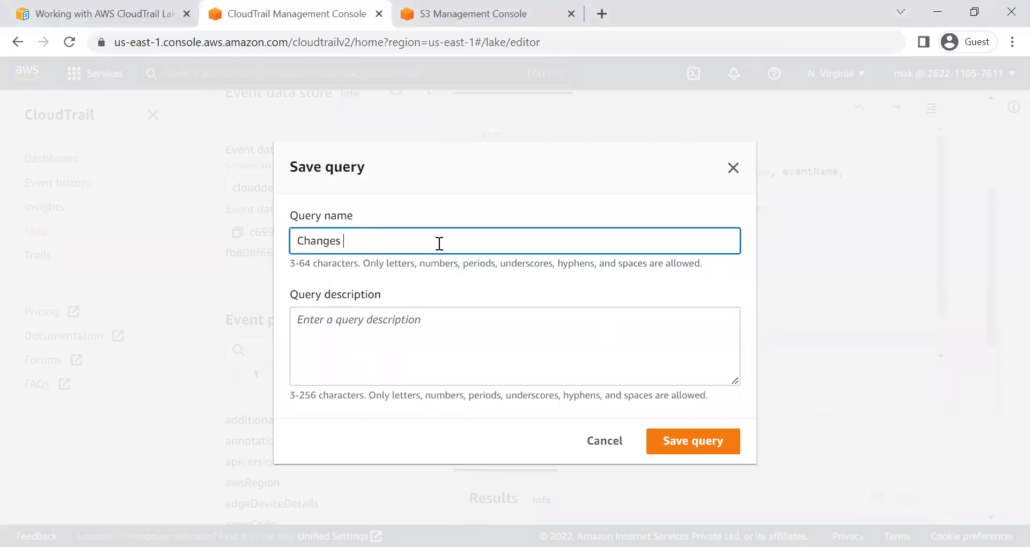
text(to S3 resources)
key(alt+Tab)
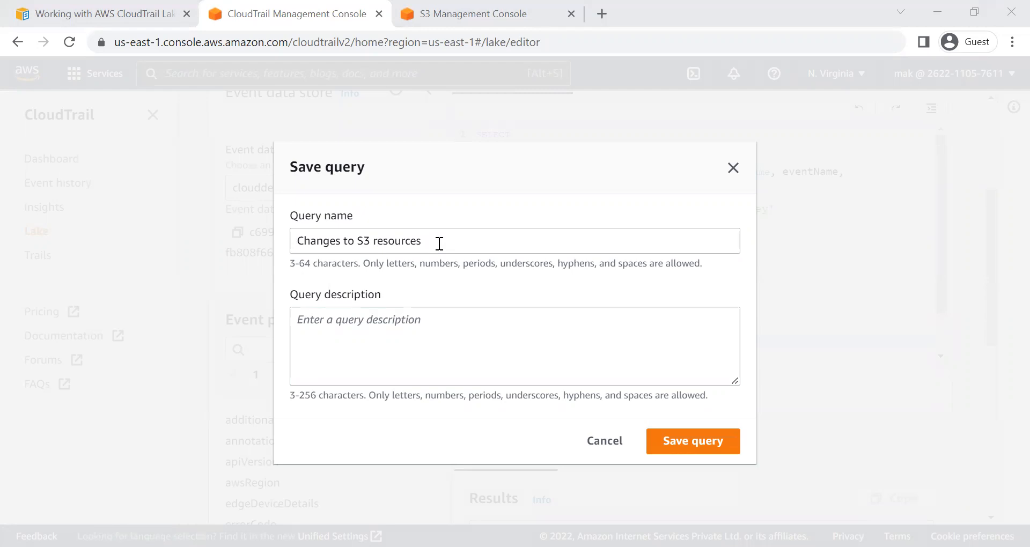
Describe the query as "This query will output events related to S3 resources" and save it
click(432, 324)
text(T)
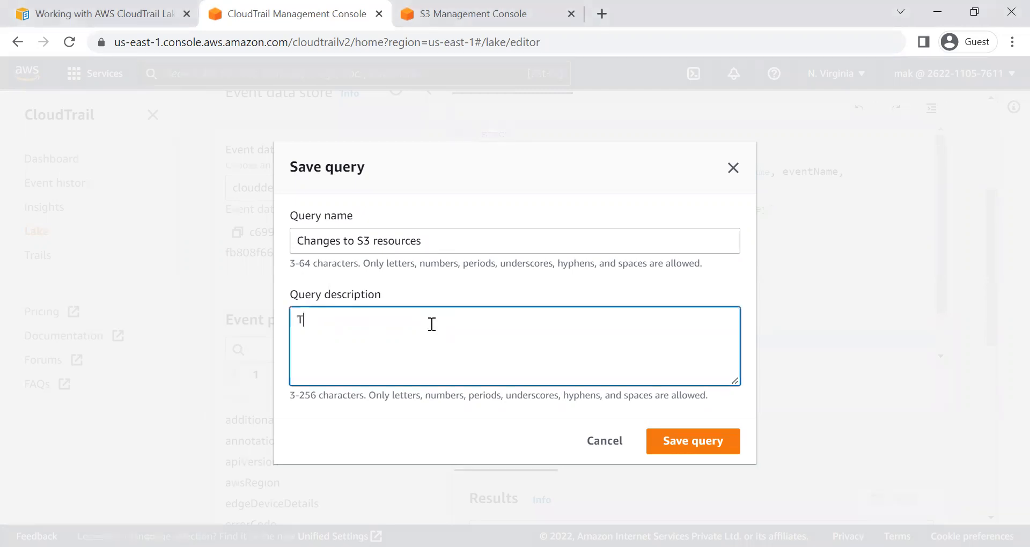
text(his)
key(alt)
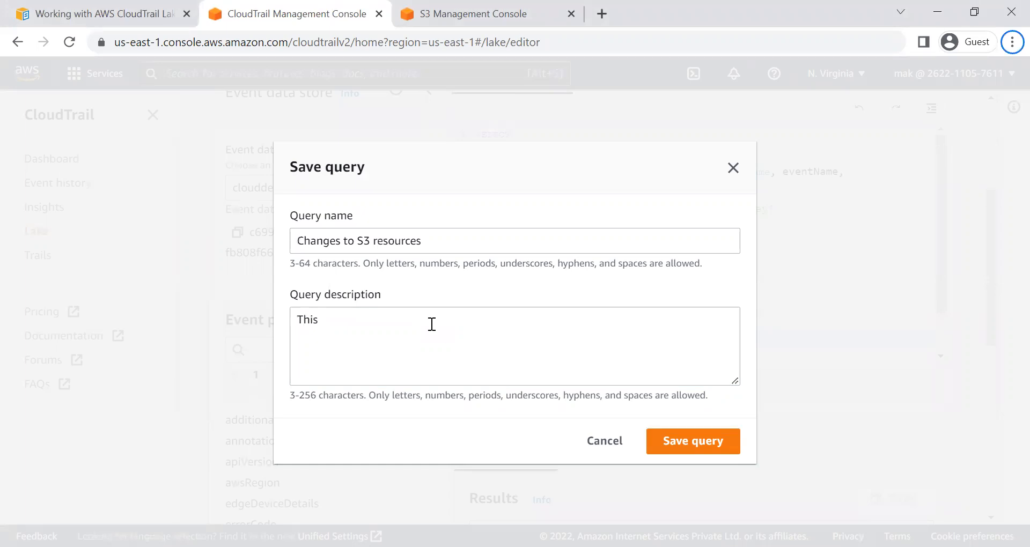
click(431, 324)
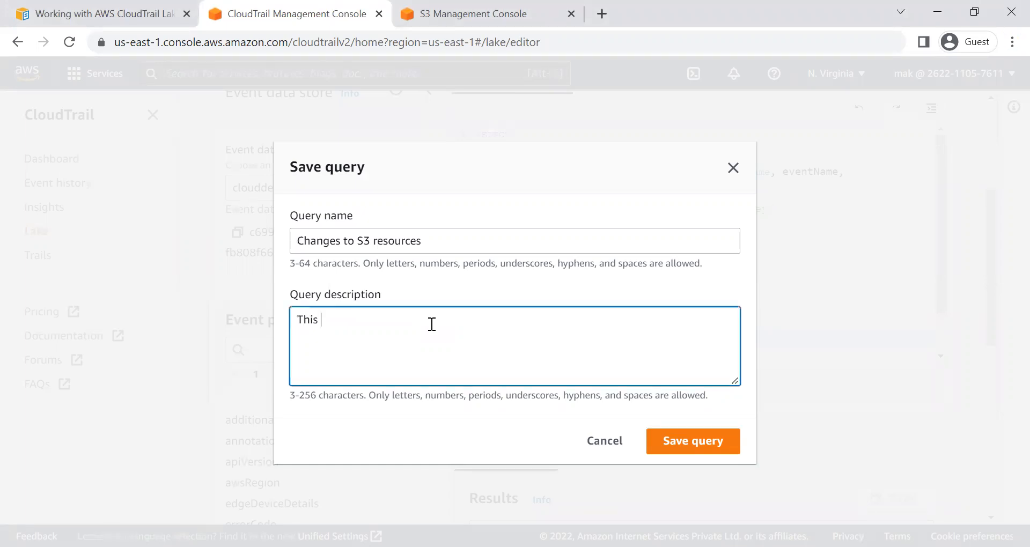
text(query will output event)
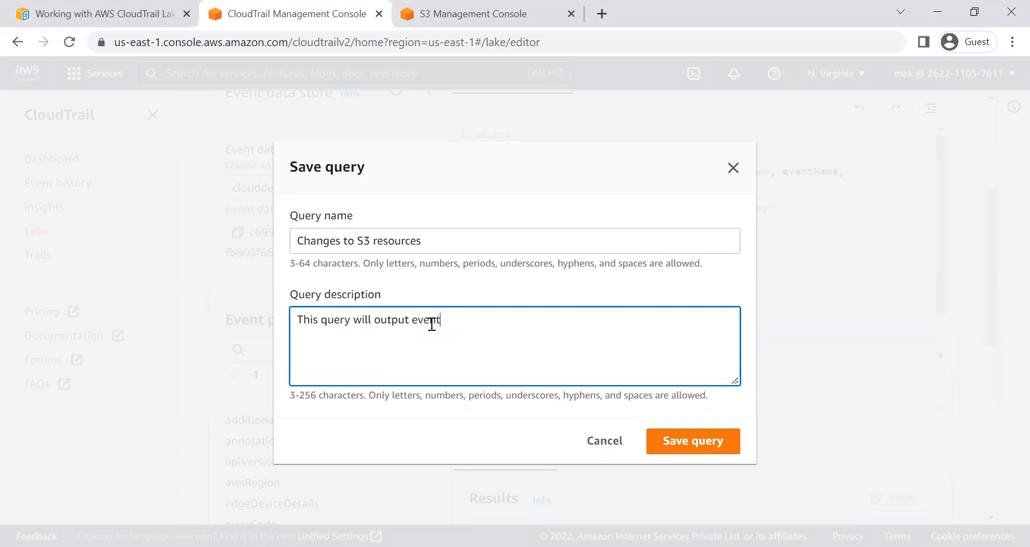
text(s related to S3 resources)
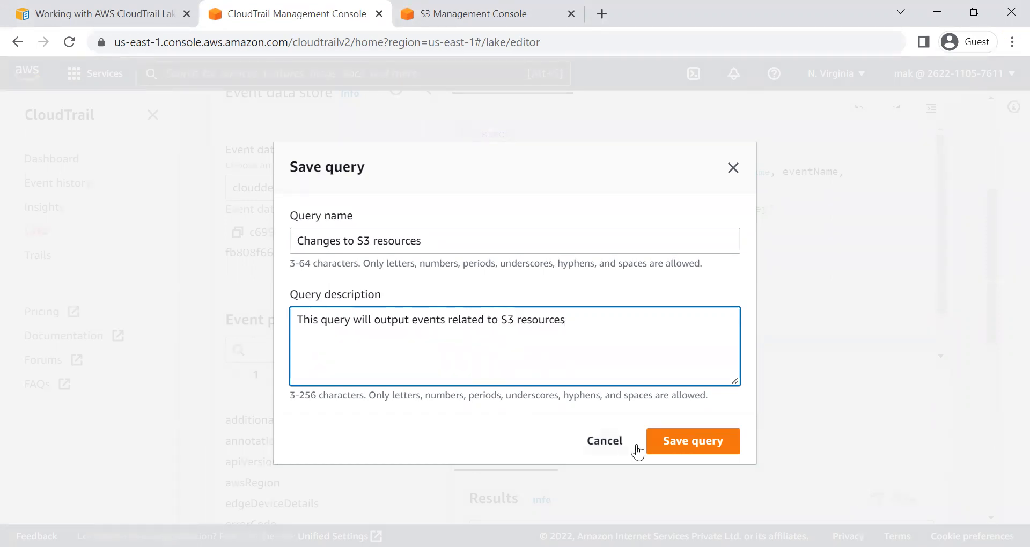
click(691, 447)
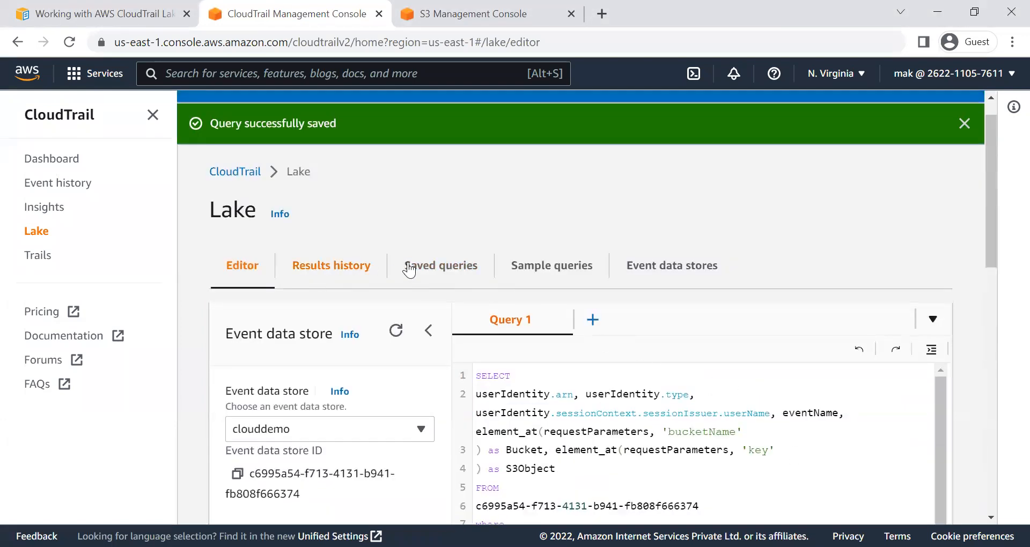
Review the saved query's entry and the results history, and return to the query editor
click(454, 269)
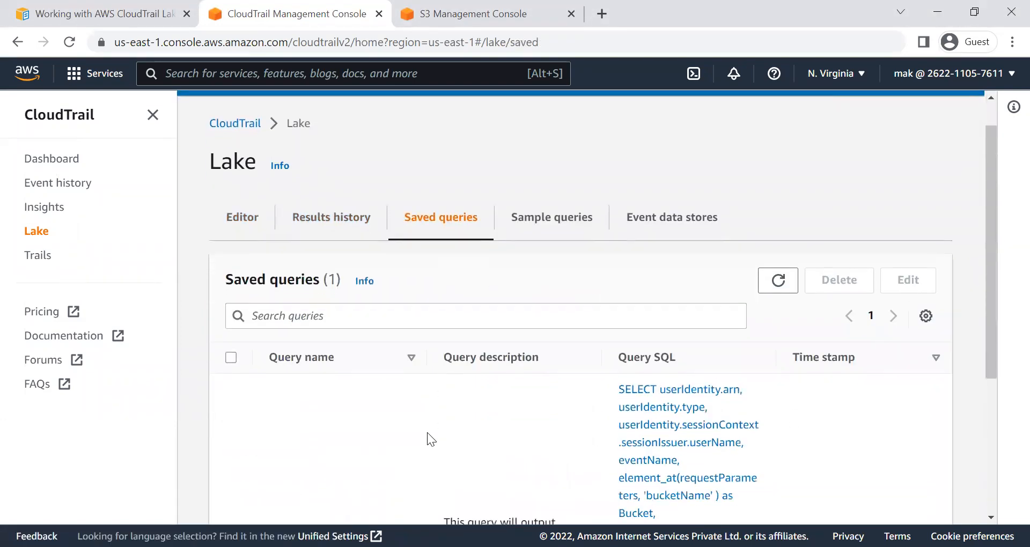
scroll(427, 432, down, 3)
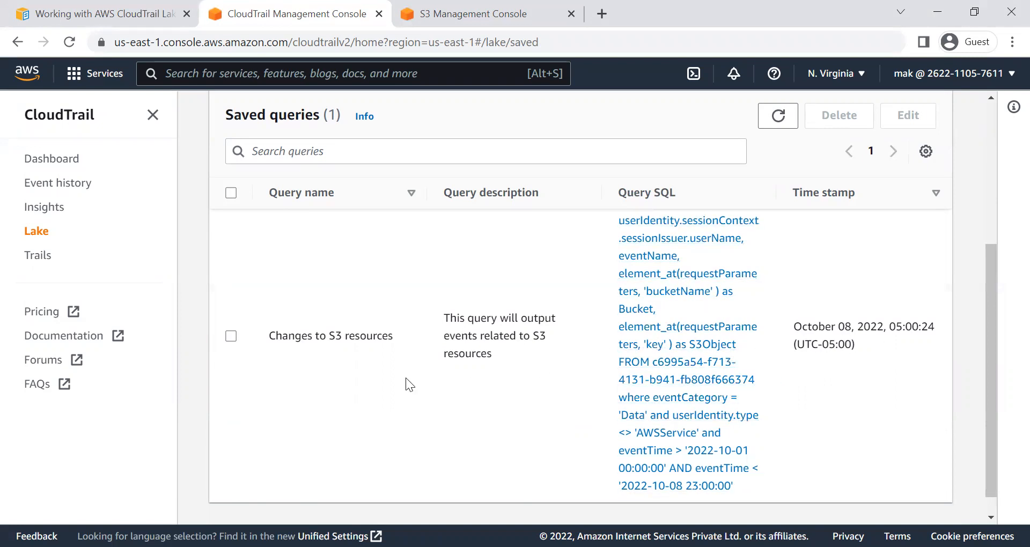
scroll(377, 327, up, 3)
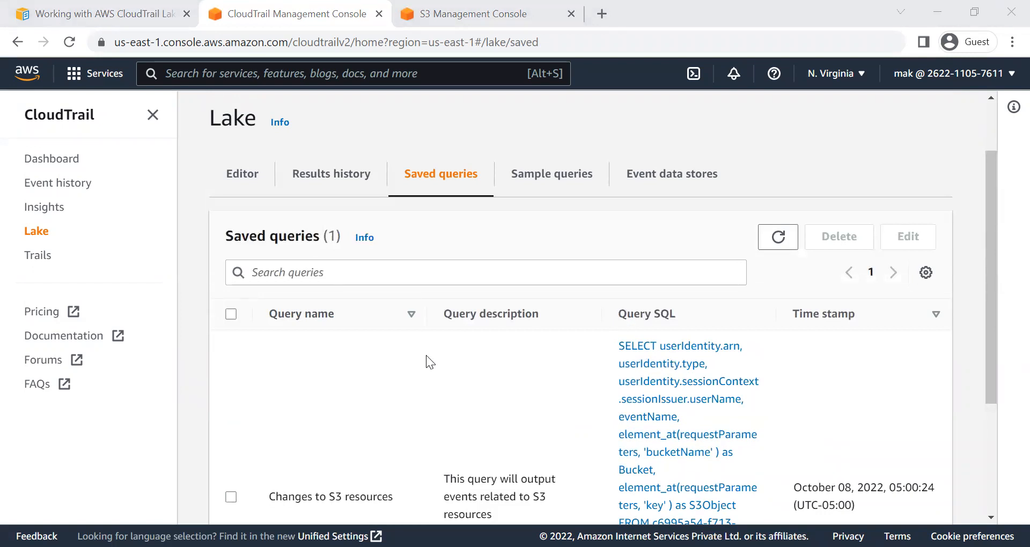
click(341, 169)
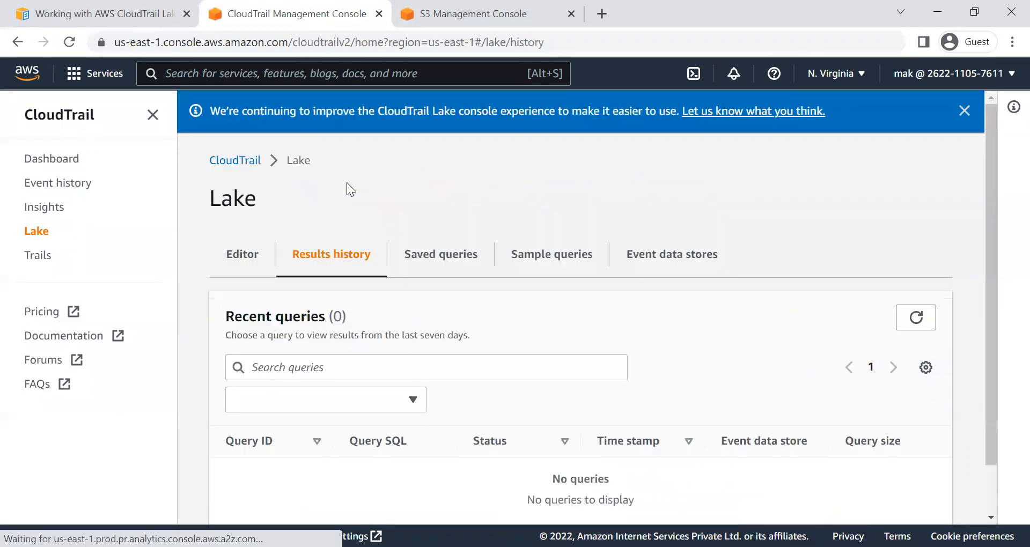
click(242, 255)
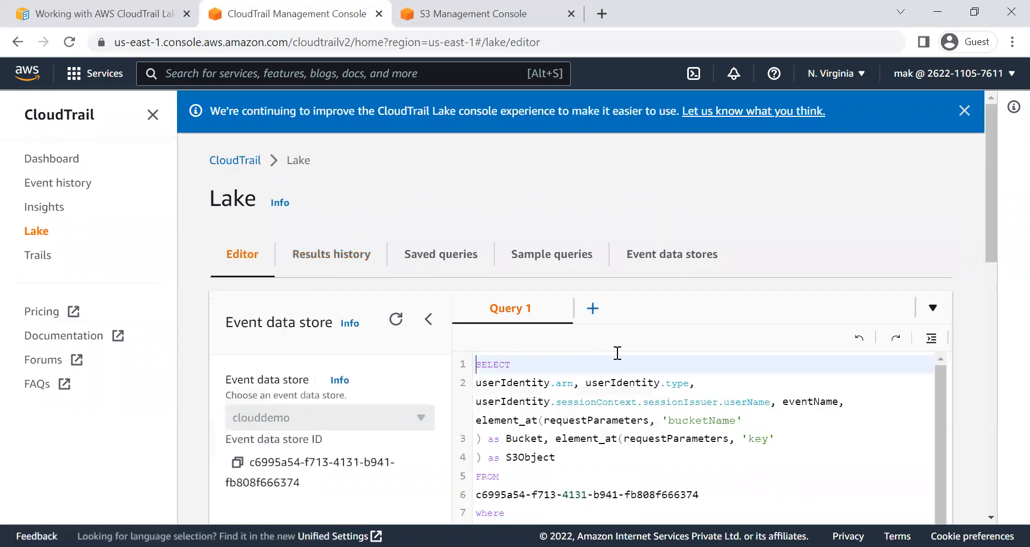
Examine the query results across the user type, eventName and Bucket columns, checking which S3 events were recorded for each demo bucket
scroll(453, 397, down, 5)
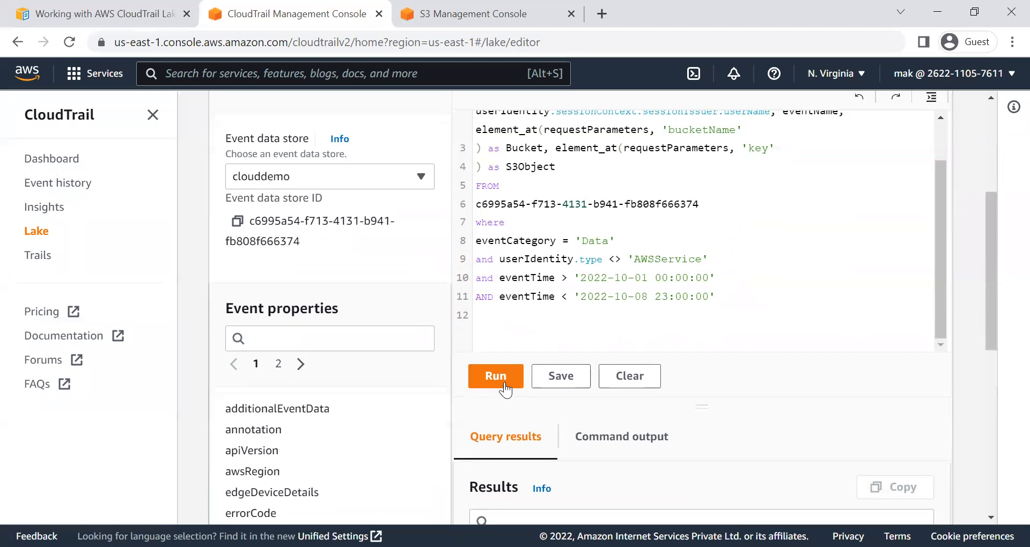
scroll(731, 400, down, 3)
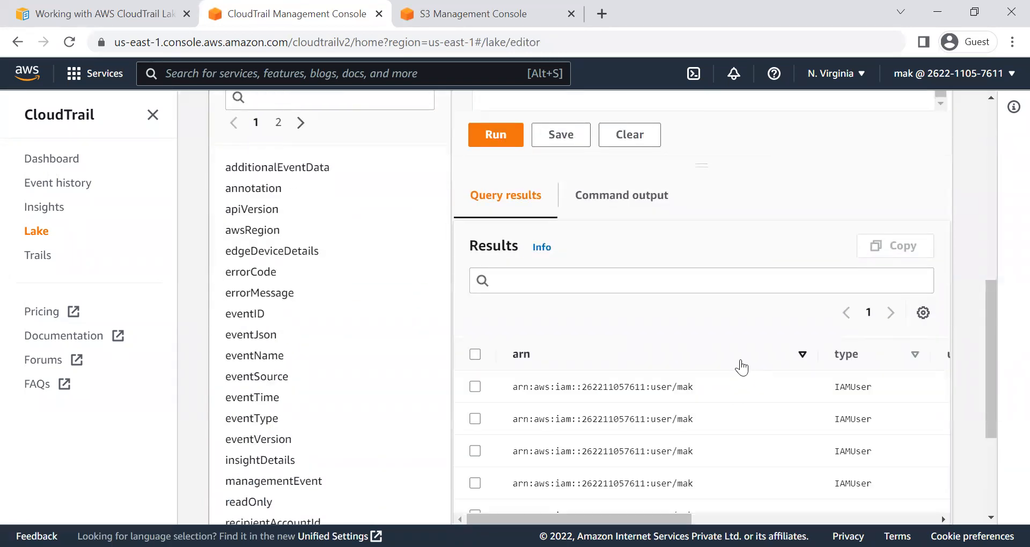
drag(632, 511, 715, 514)
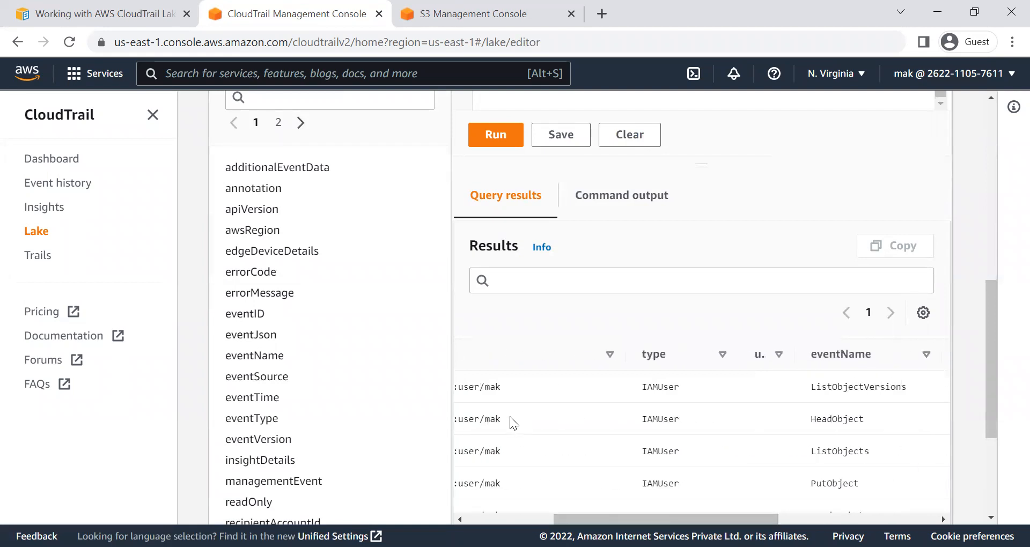
drag(624, 512, 707, 514)
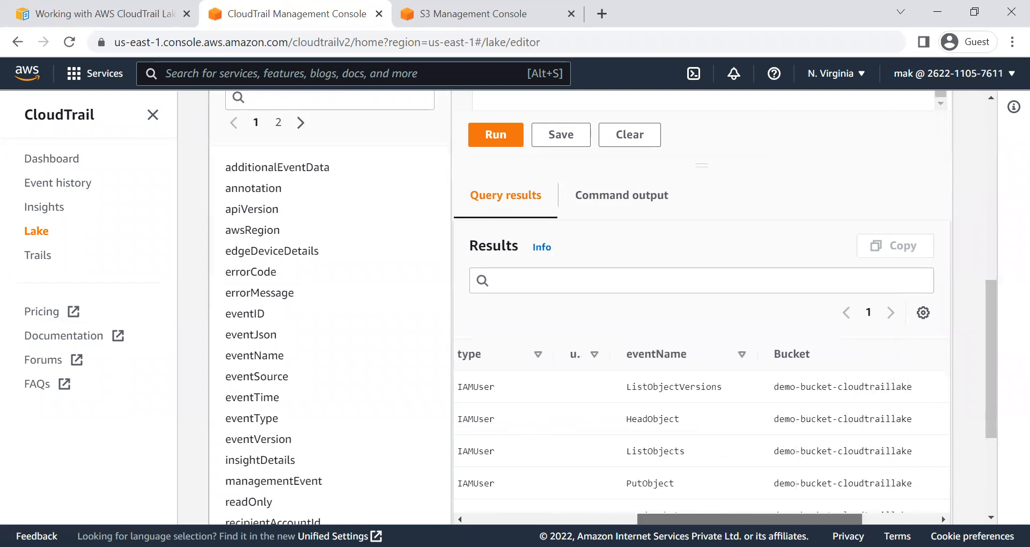
scroll(708, 450, down, 2)
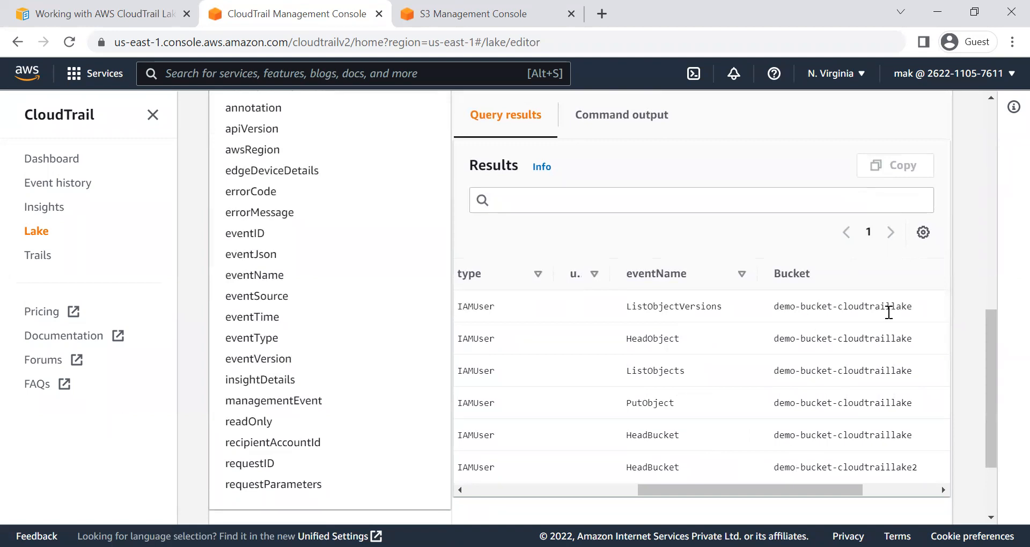
drag(724, 491, 729, 493)
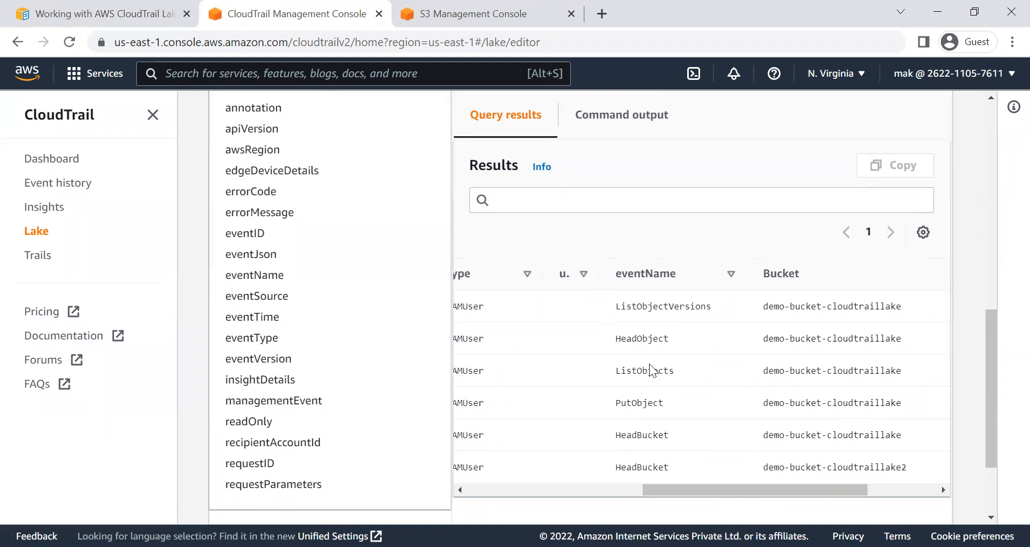
drag(622, 370, 672, 371)
drag(620, 405, 671, 410)
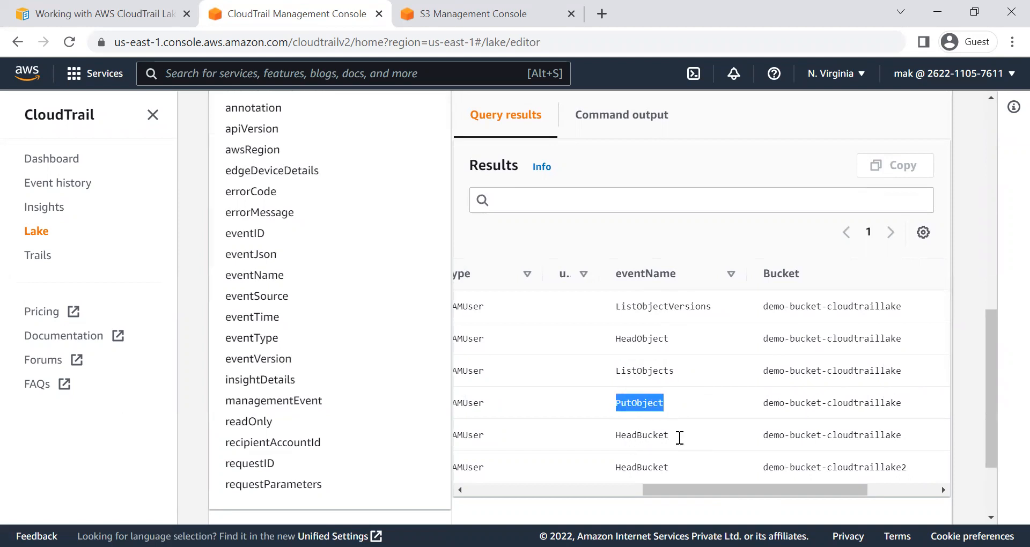
drag(806, 402, 891, 402)
drag(775, 466, 814, 462)
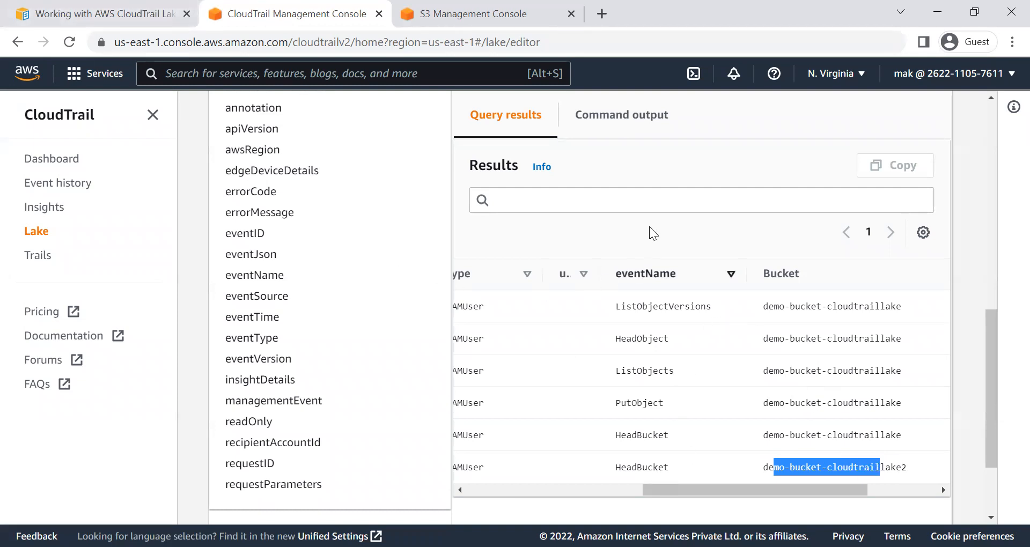
click(647, 173)
Open the list of saved queries in CloudTrail Lake
scroll(639, 183, up, 3)
scroll(447, 186, up, 8)
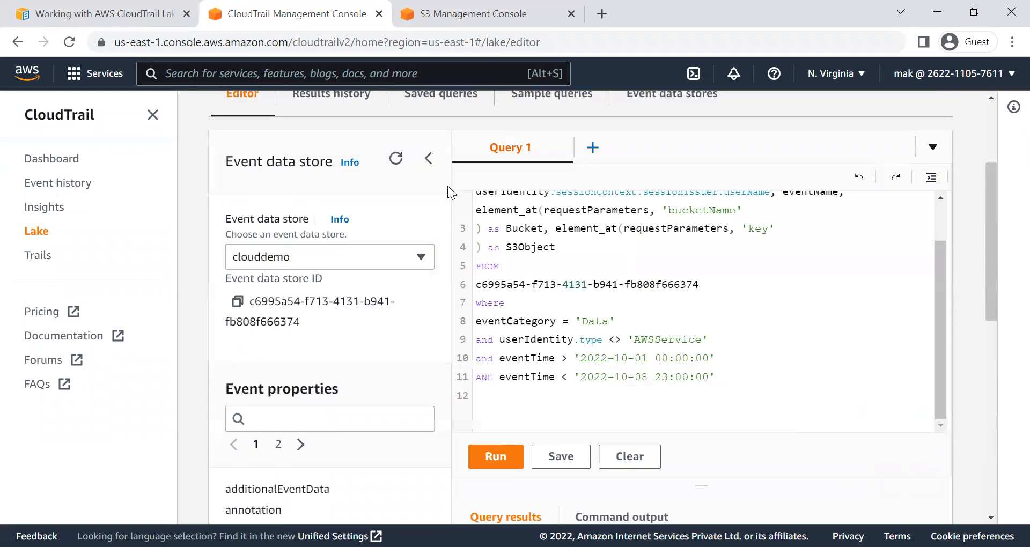
click(439, 262)
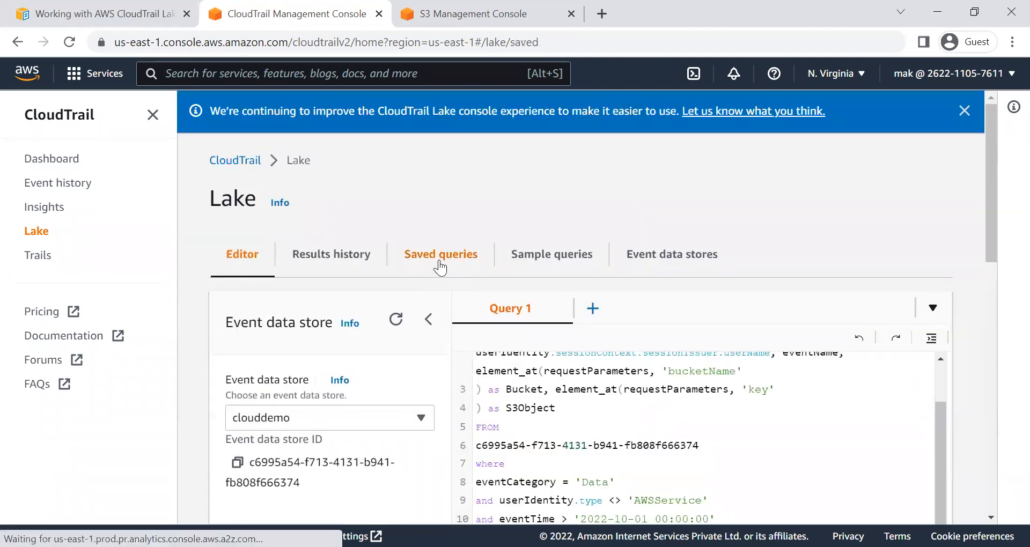